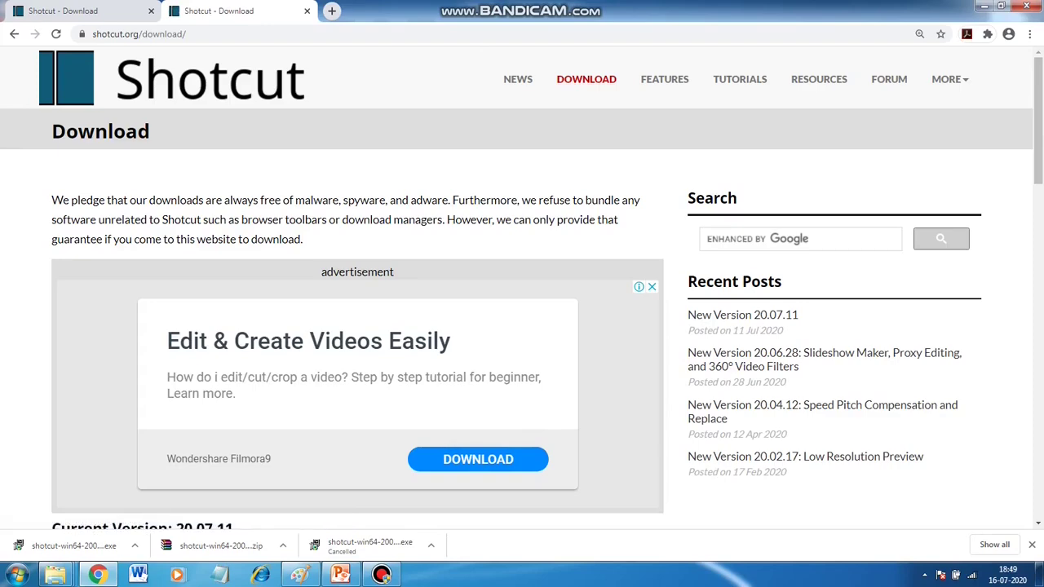
- Download the 64-bit Windows installer of the current Shotcut version from Site 1 (FossHub)
scroll(522, 294, "down", 3)
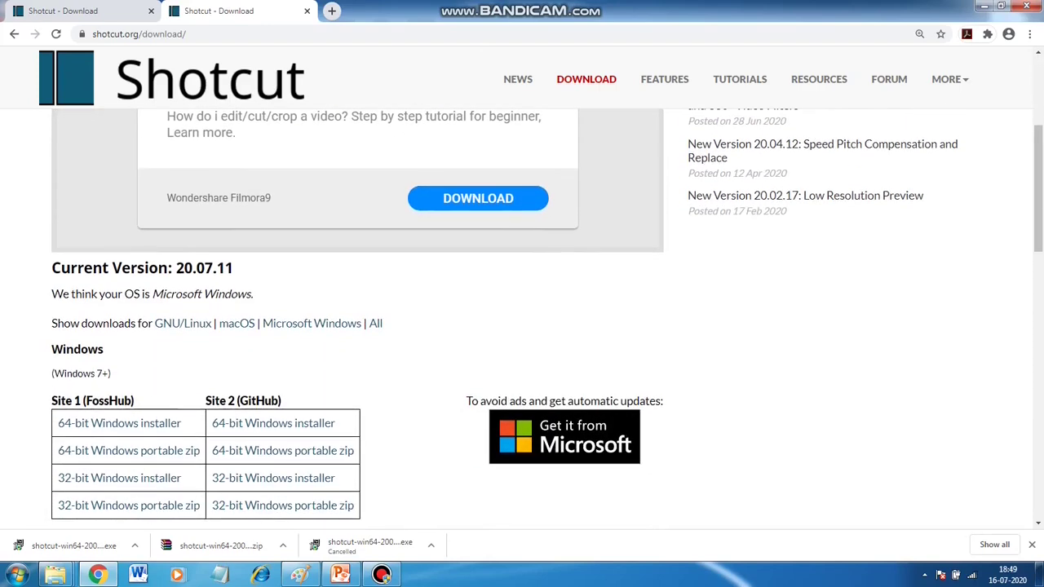
scroll(522, 318, "down", 1)
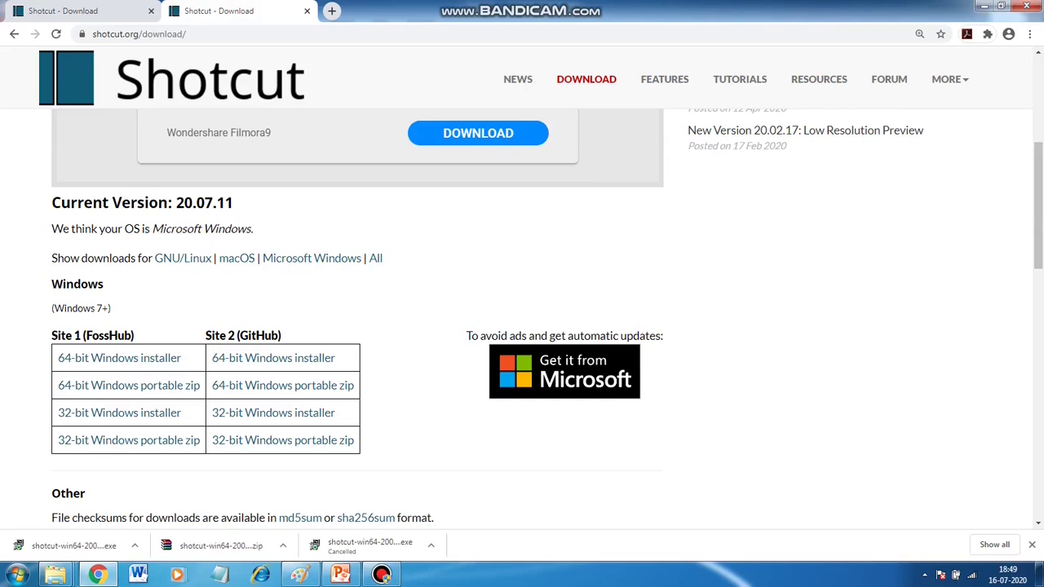
left_click_drag(176, 202, 233, 202)
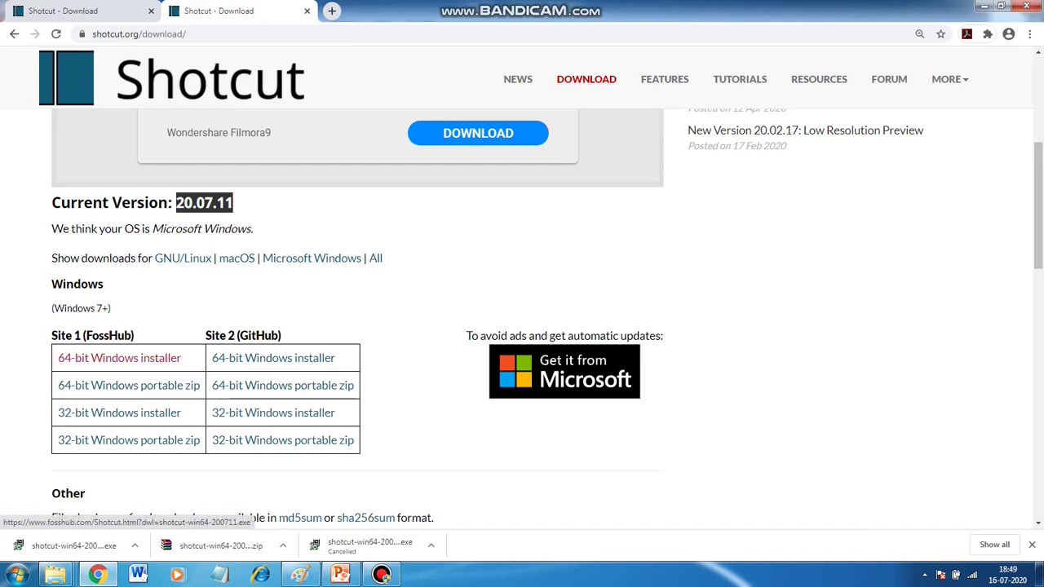
left_click(164, 310)
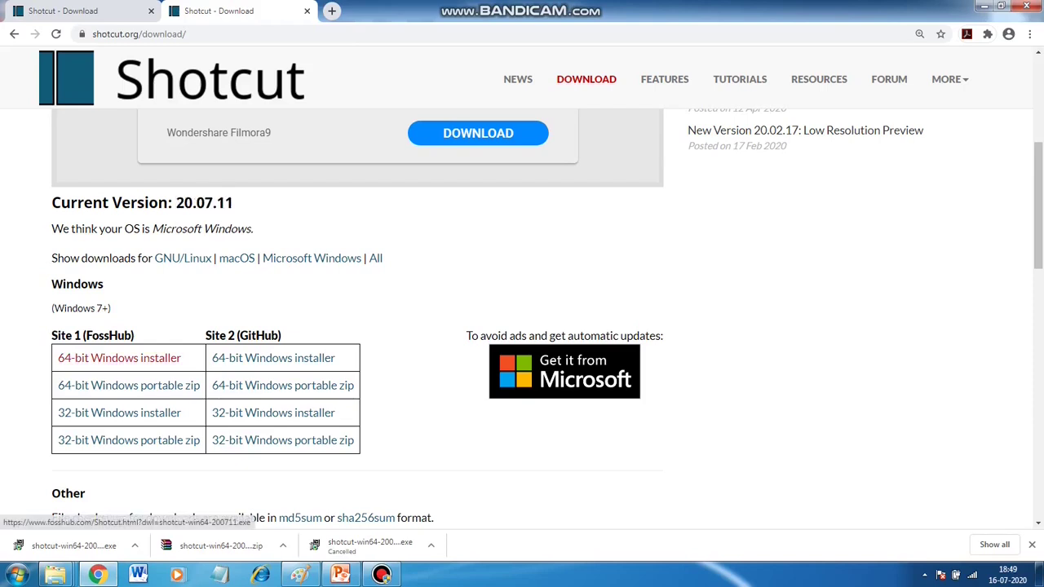
left_click(119, 357)
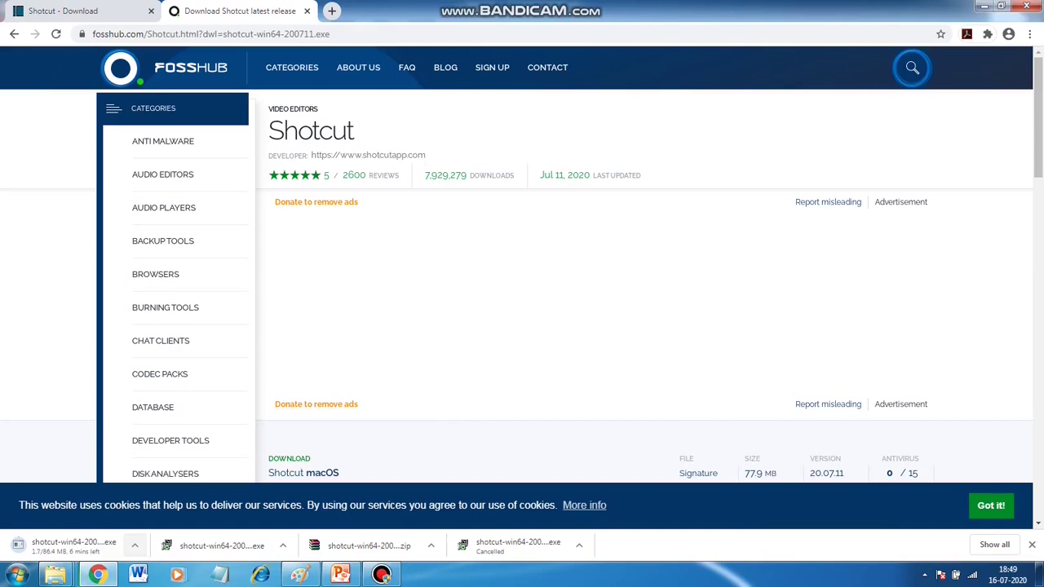
- Switch to the desktop's Shotcut Training folder and launch the installer shotcut-win64-200711
left_click(984, 6)
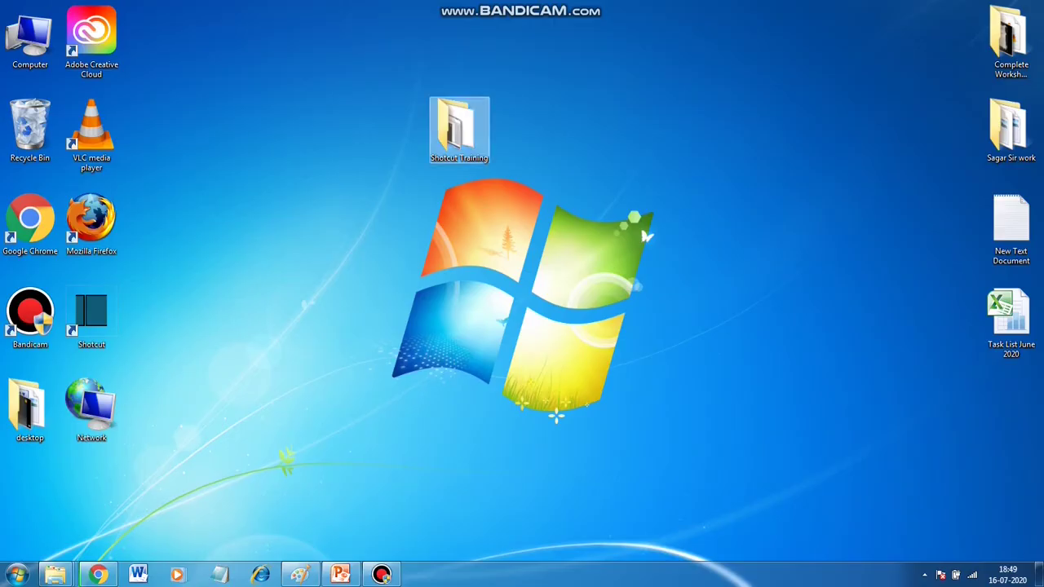
double_click(459, 129)
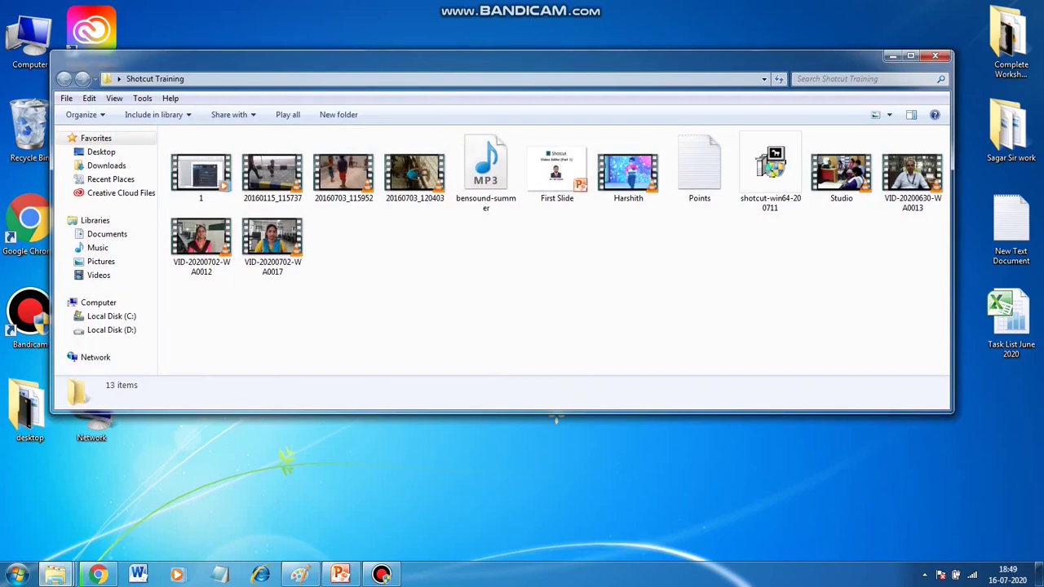
left_click(770, 167)
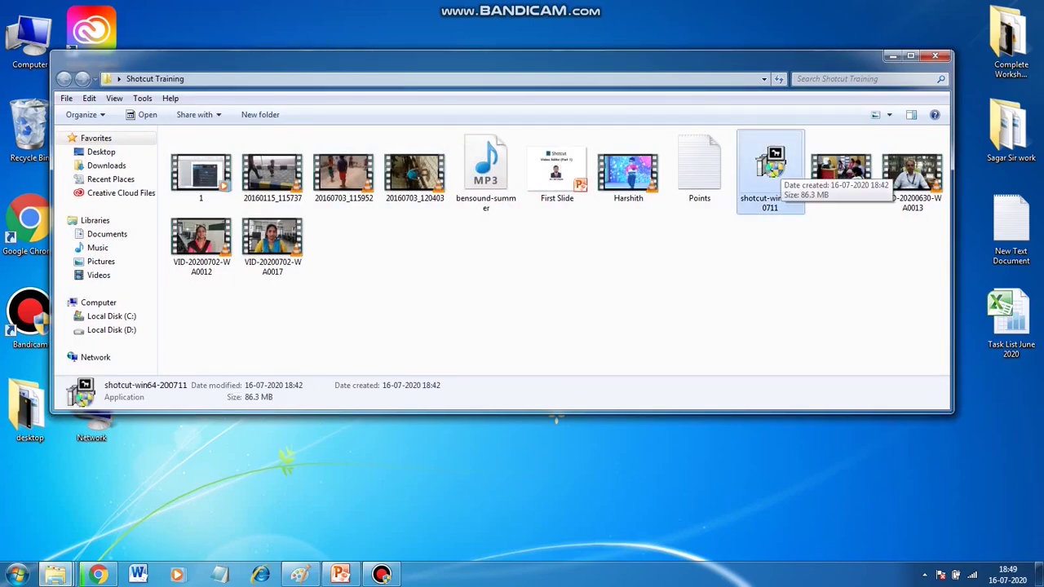
double_click(775, 167)
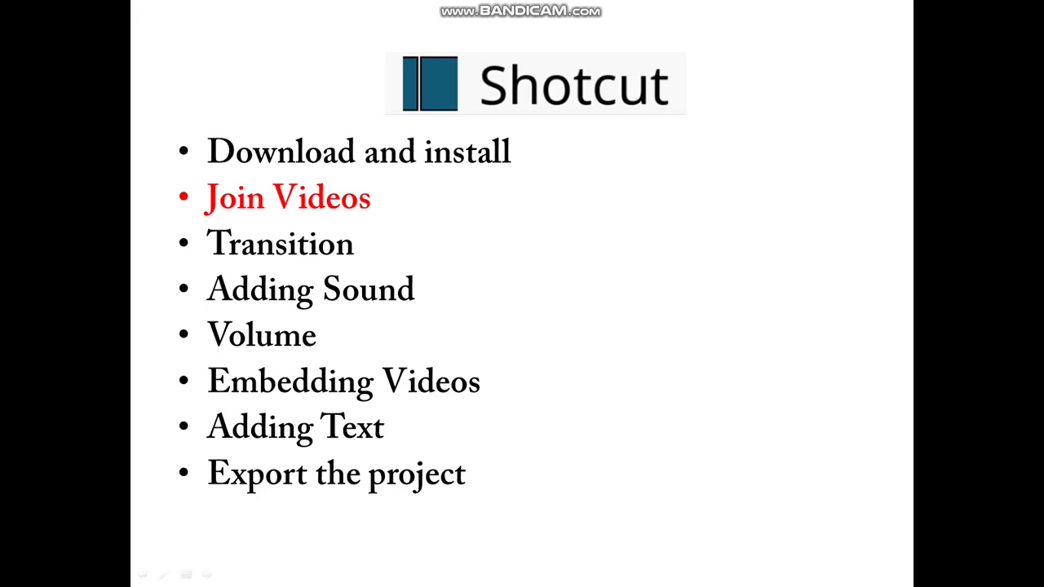
right_click(848, 385)
left_click(890, 546)
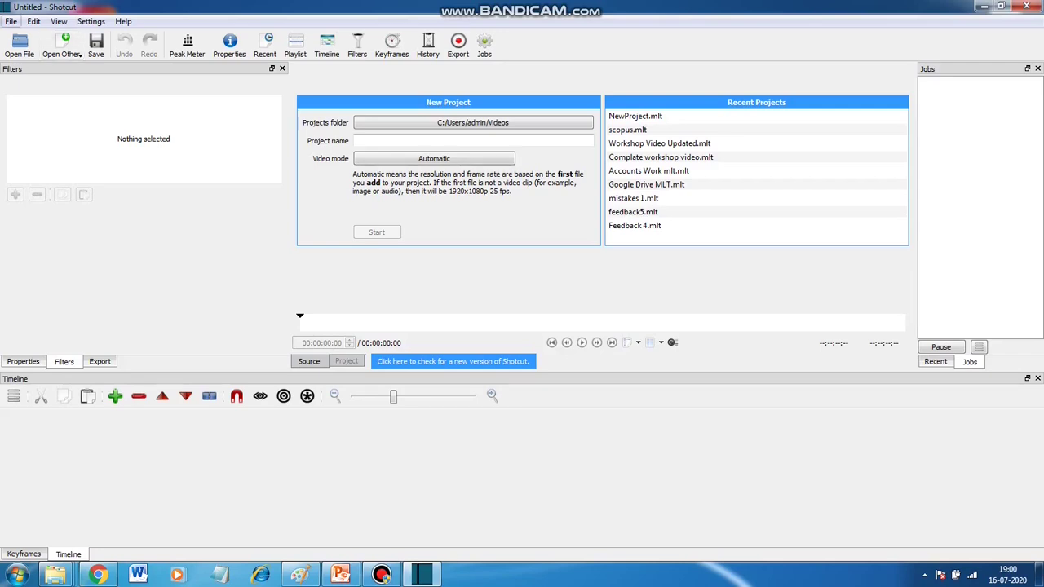
left_click(12, 21)
mouse_move(33, 21)
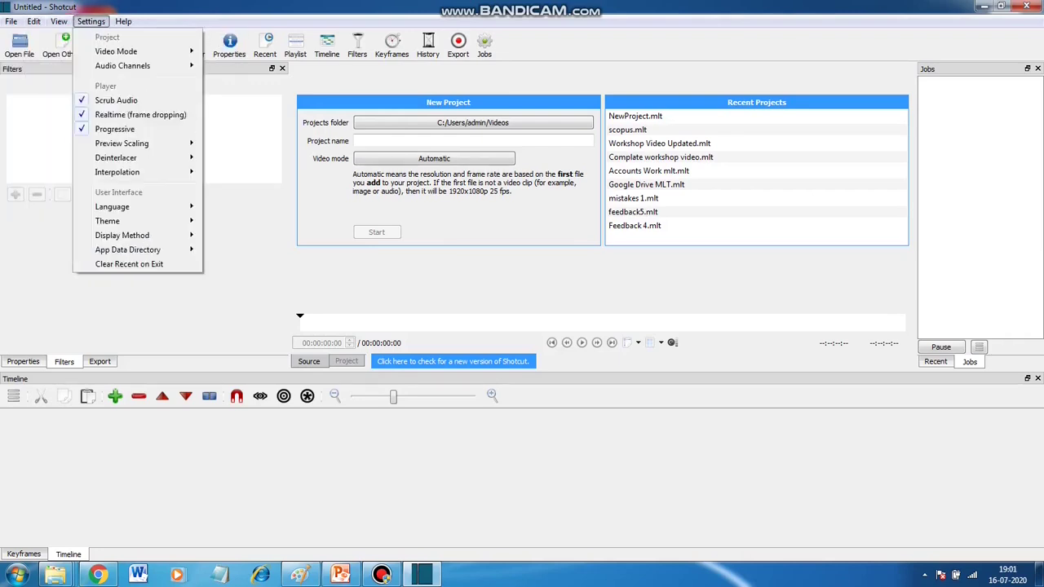
left_click(33, 21)
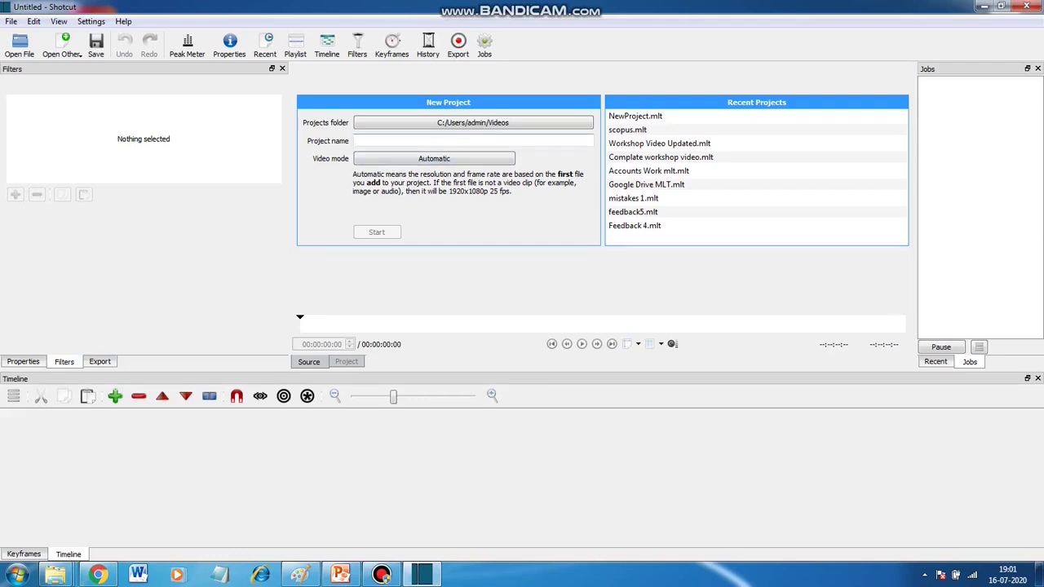
- Create a new project named TestProject in the default projects folder with automatic video mode
type("Tes")
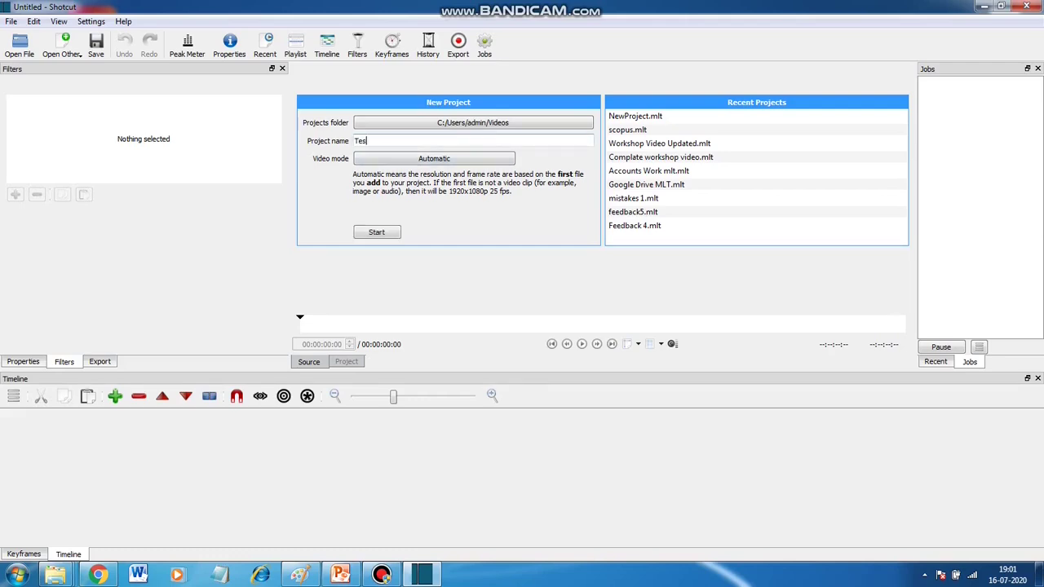
type("tProject")
key("Return")
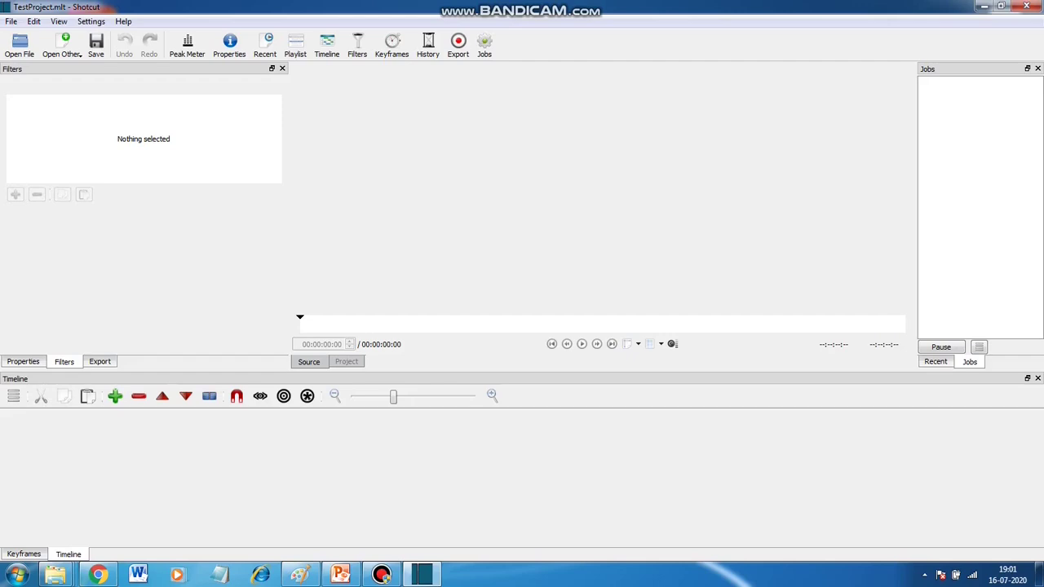
- Open the video 20160115_115737 from the Shotcut Training folder and decline its conversion to an edit-friendly format
left_click(20, 43)
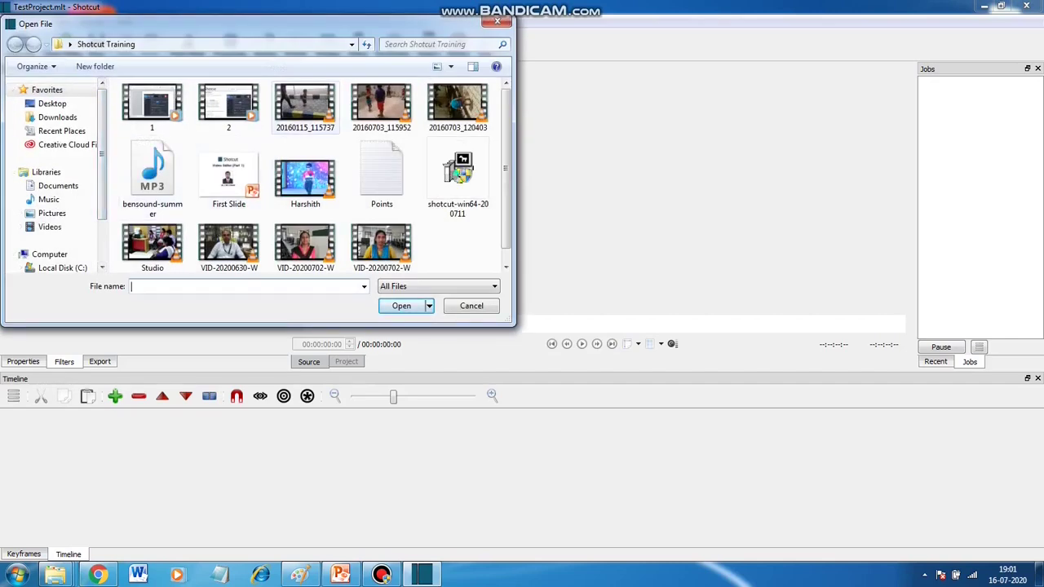
double_click(304, 104)
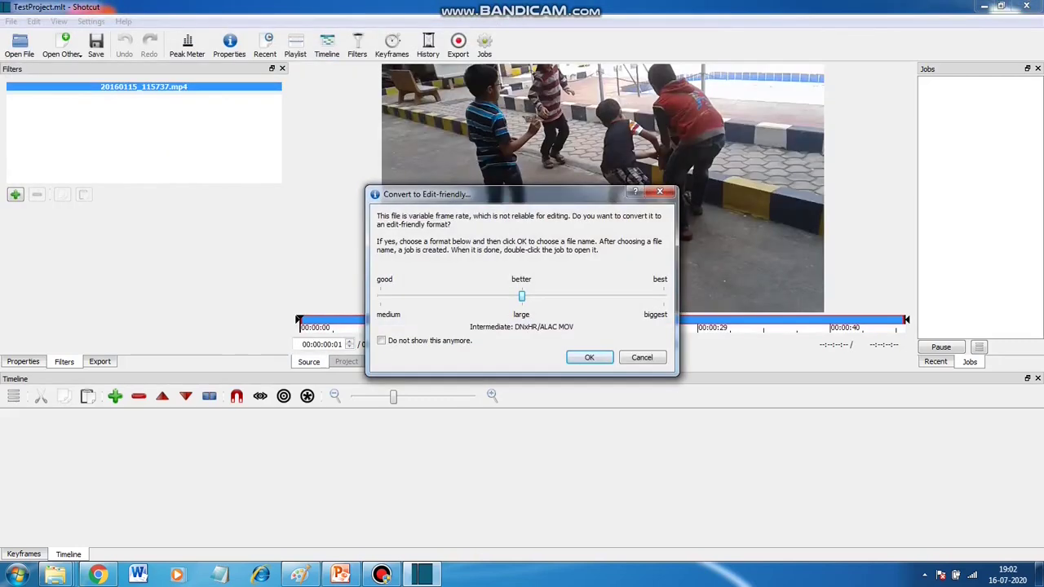
left_click(642, 357)
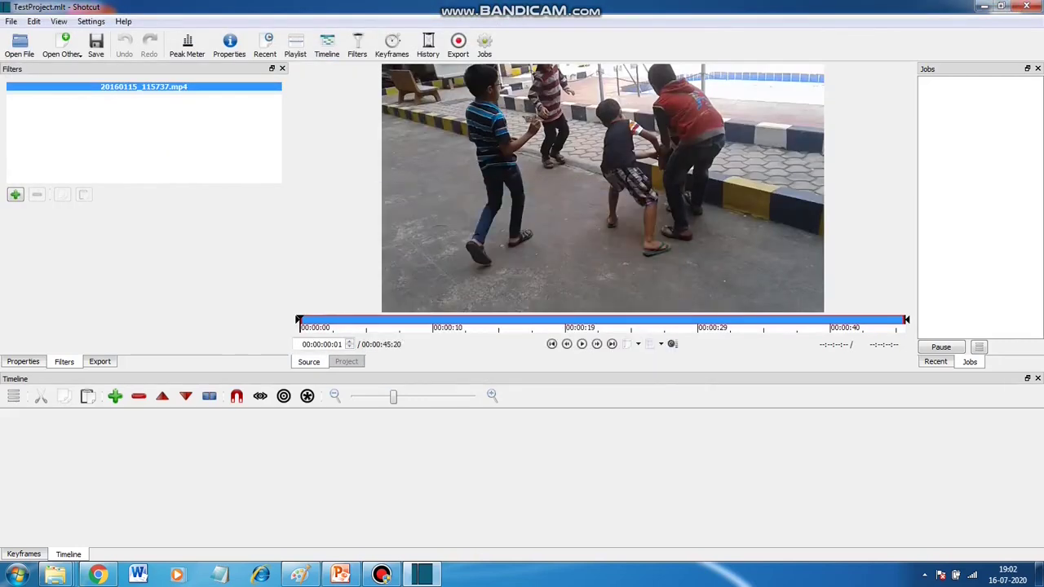
- Preview the opened clip for about ten seconds and append it to the timeline as the first clip on track V1
left_click(582, 343)
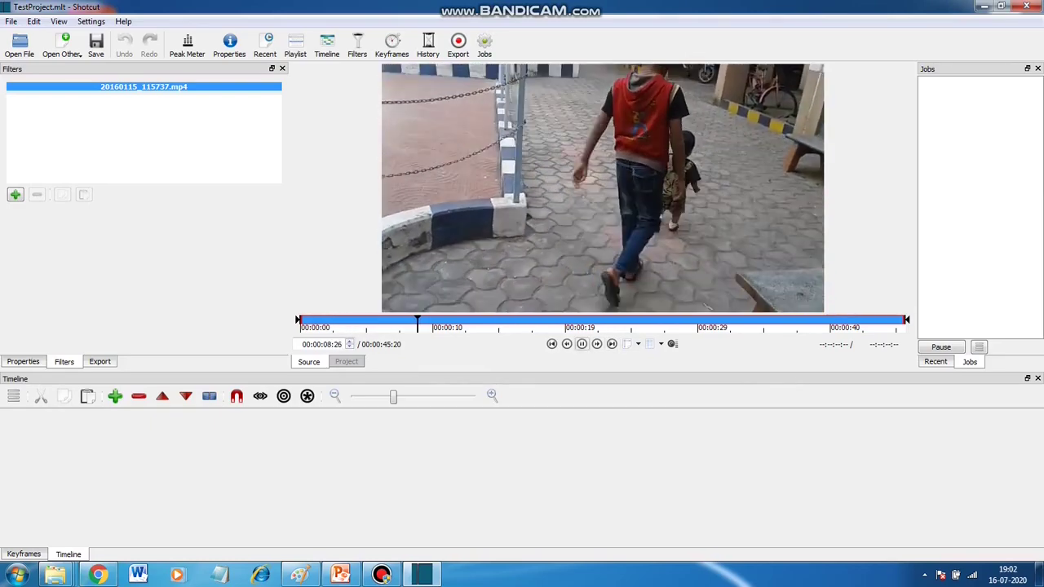
left_click(582, 343)
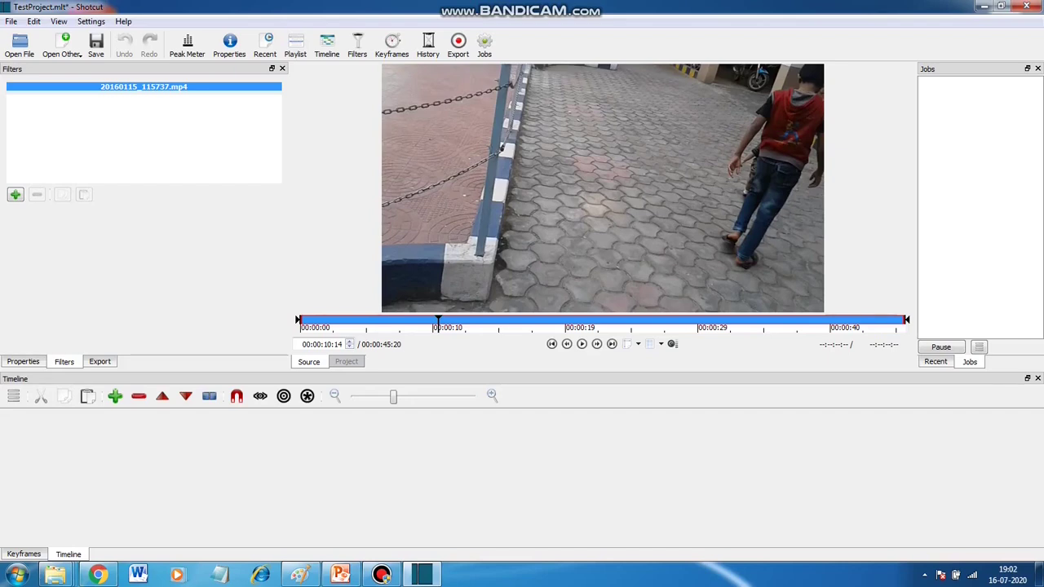
key("a")
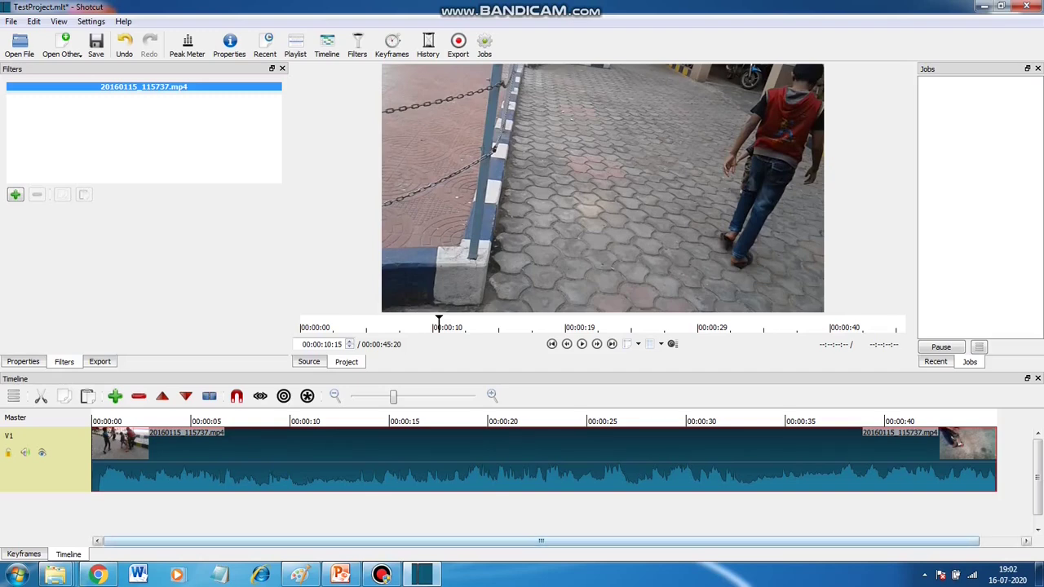
left_click_drag(541, 541, 542, 541)
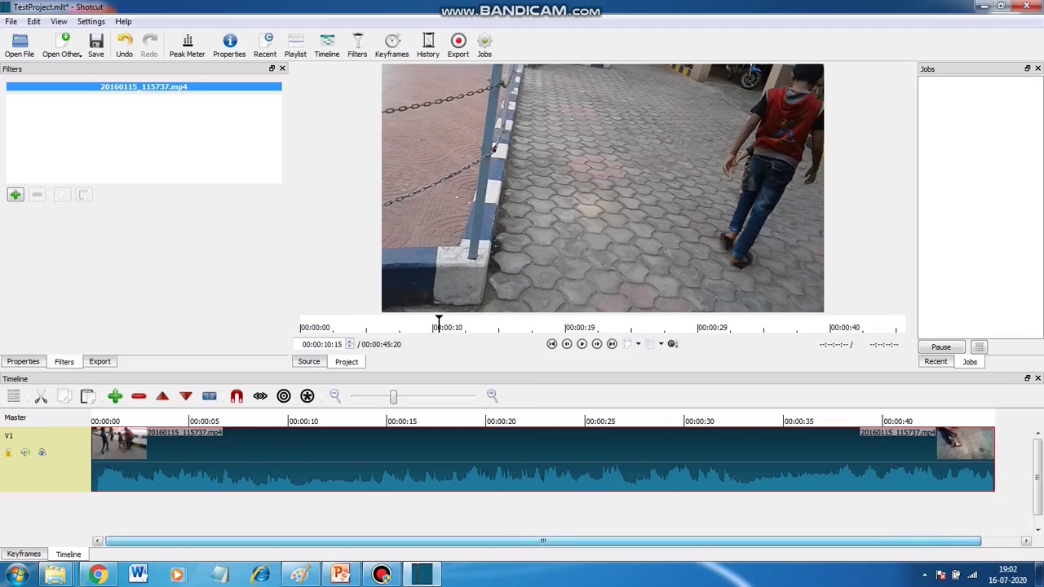
left_click_drag(542, 541, 541, 541)
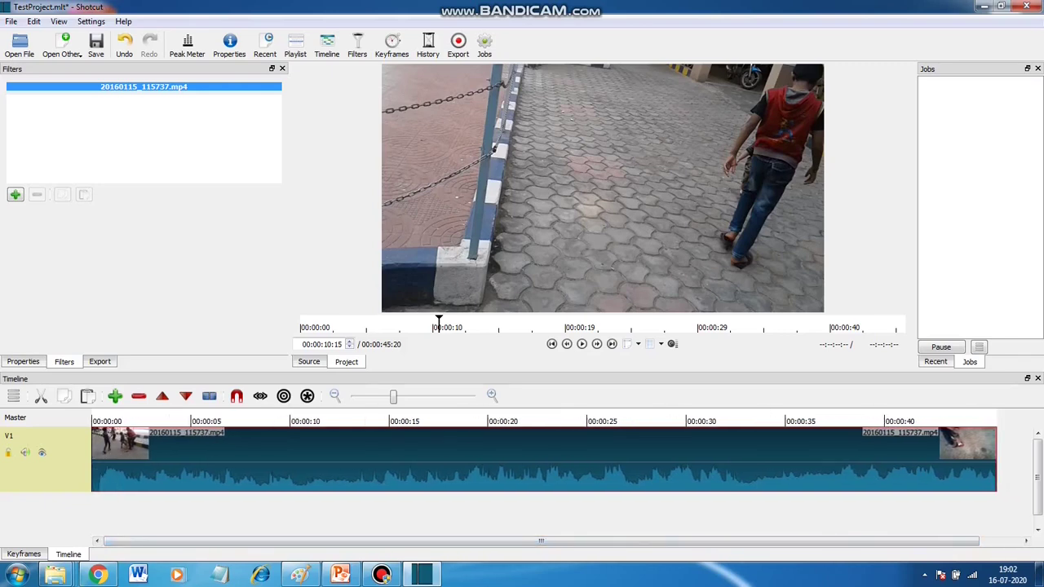
left_click_drag(394, 397, 384, 396)
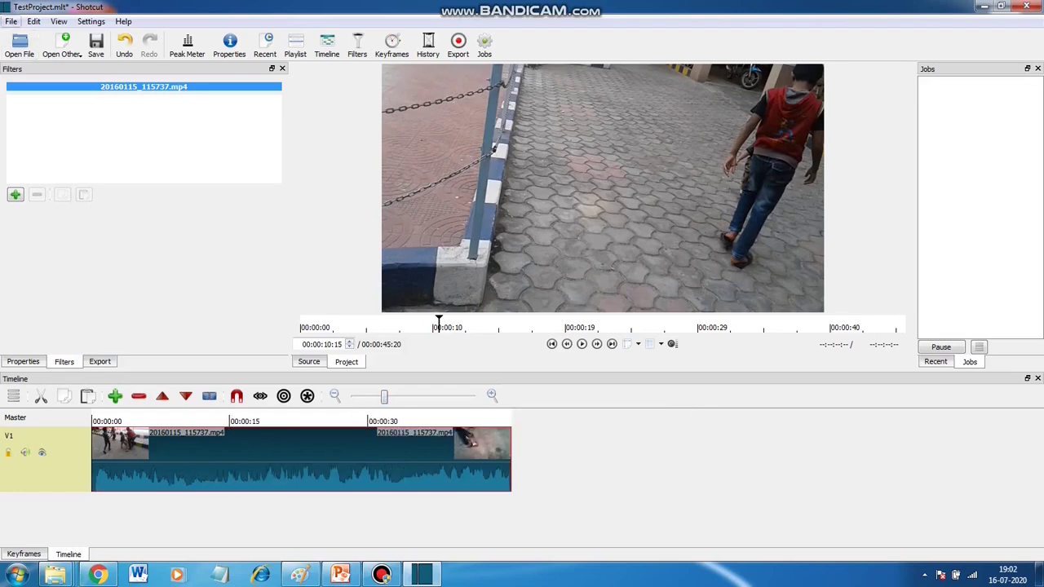
- Open the video 20160703_115952 without converting it and place it on track V1 after the first clip, leaving a gap
left_click(19, 45)
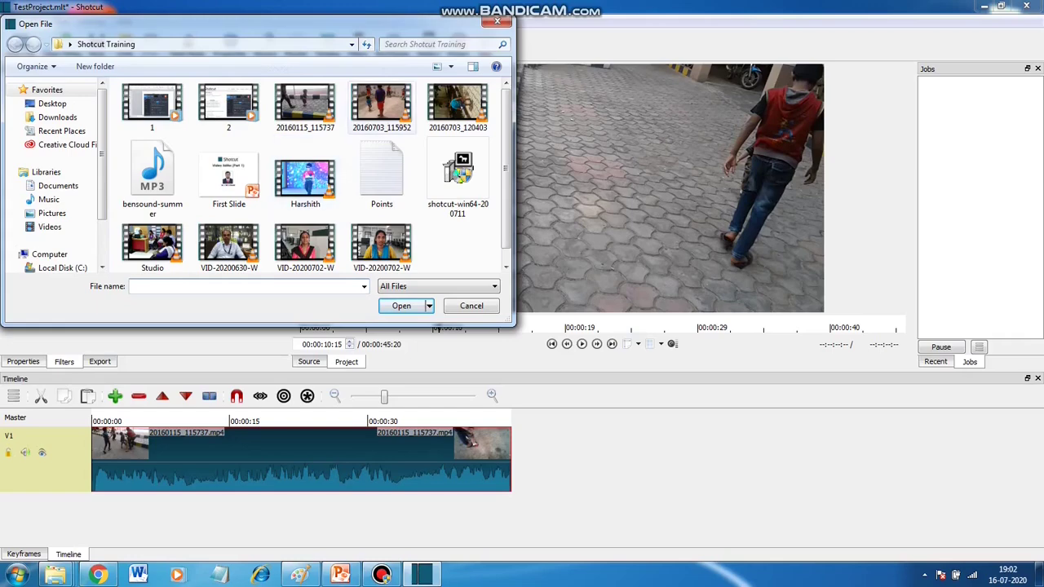
left_click(381, 105)
left_click(401, 306)
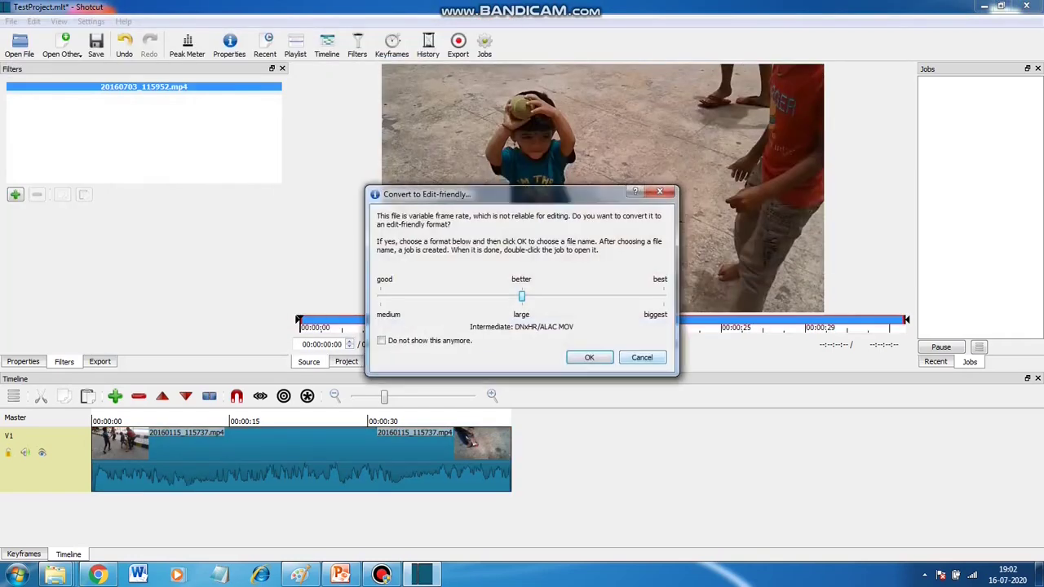
left_click(641, 357)
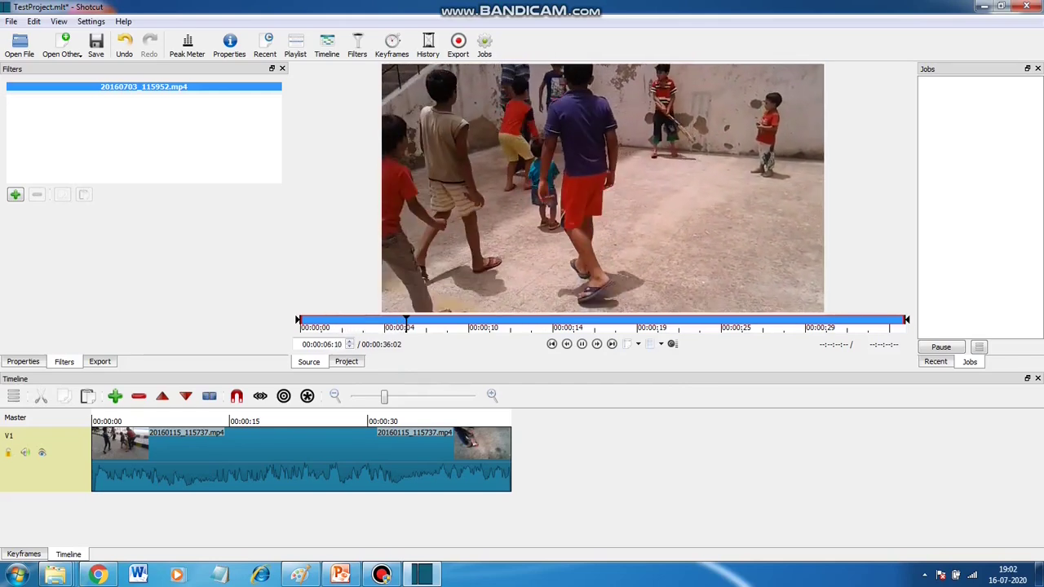
key("space")
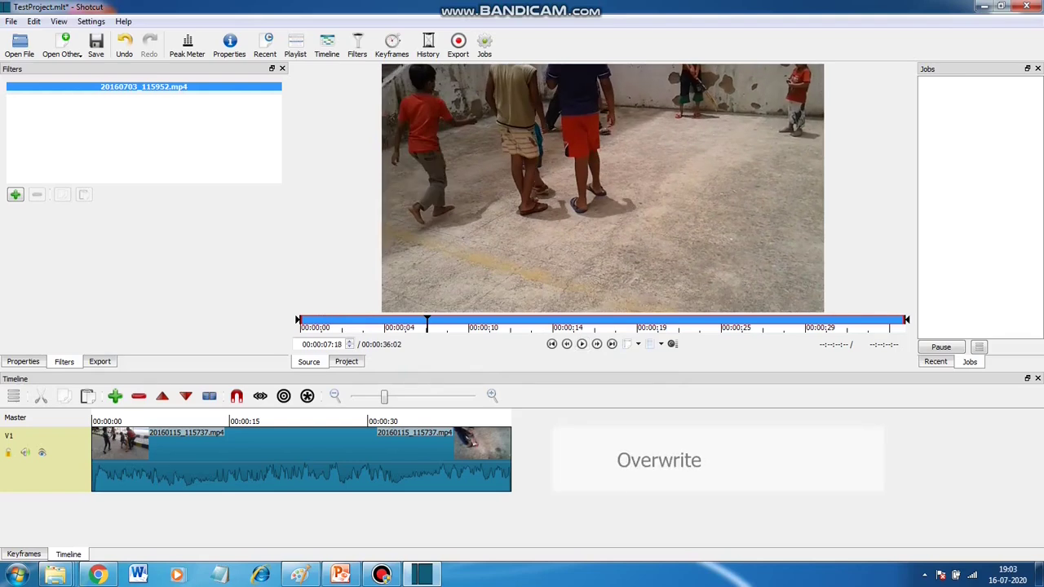
left_click_drag(659, 460, 659, 460)
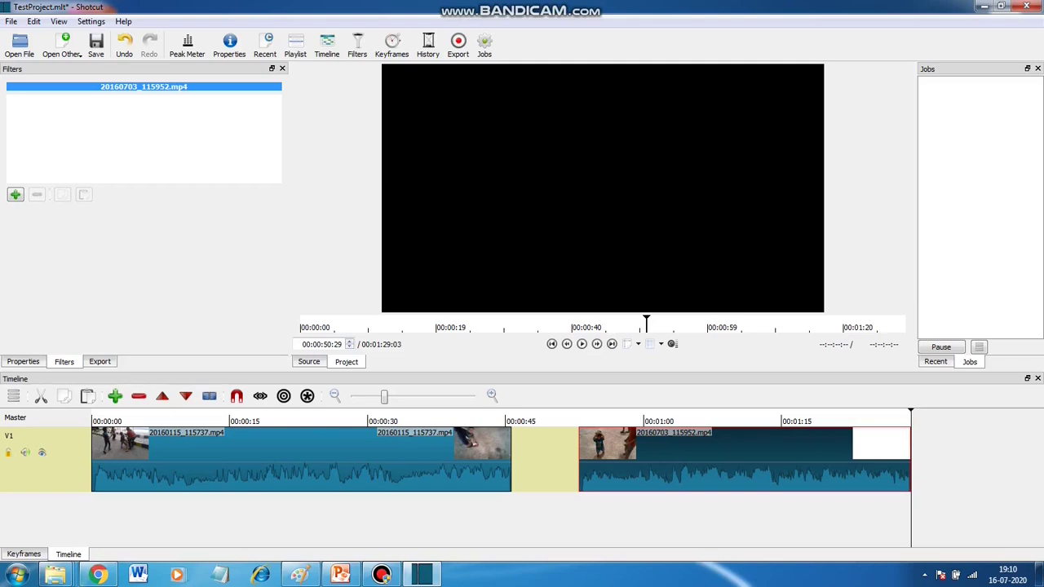
- Split the first clip on track V1 at 00:00:41:02, just before the child falls
left_click(428, 421)
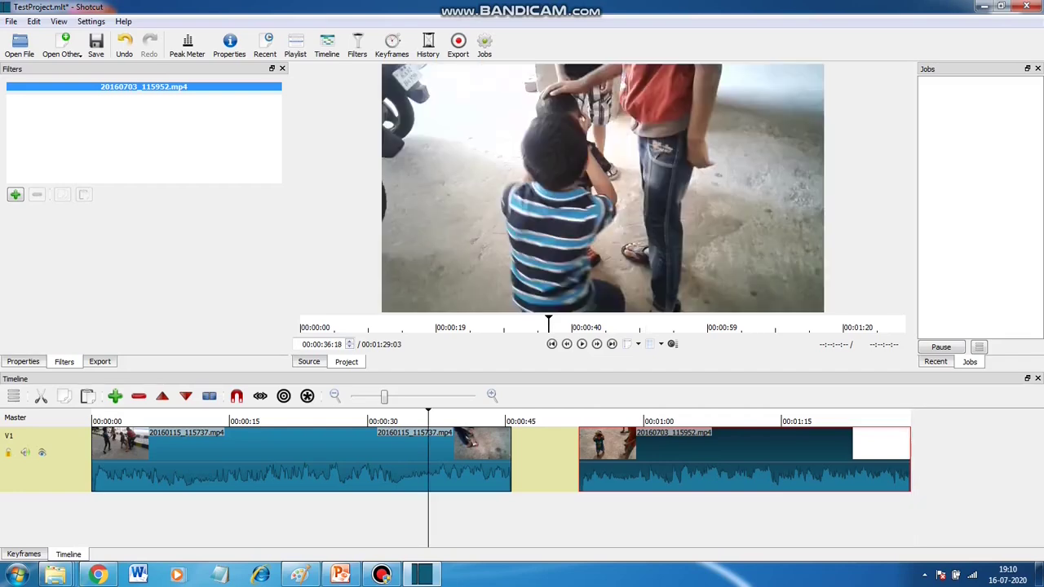
key("space")
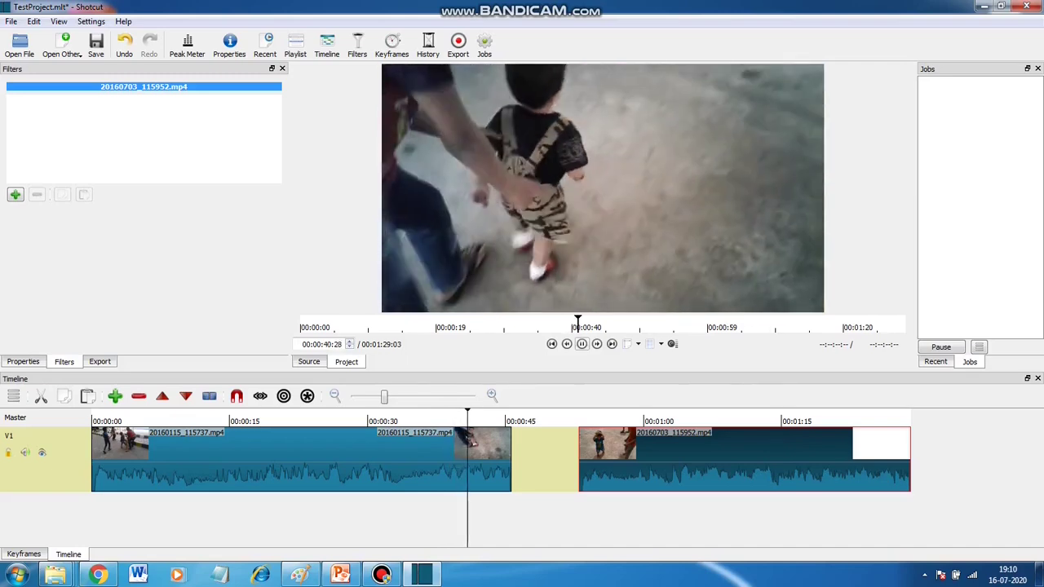
key("space")
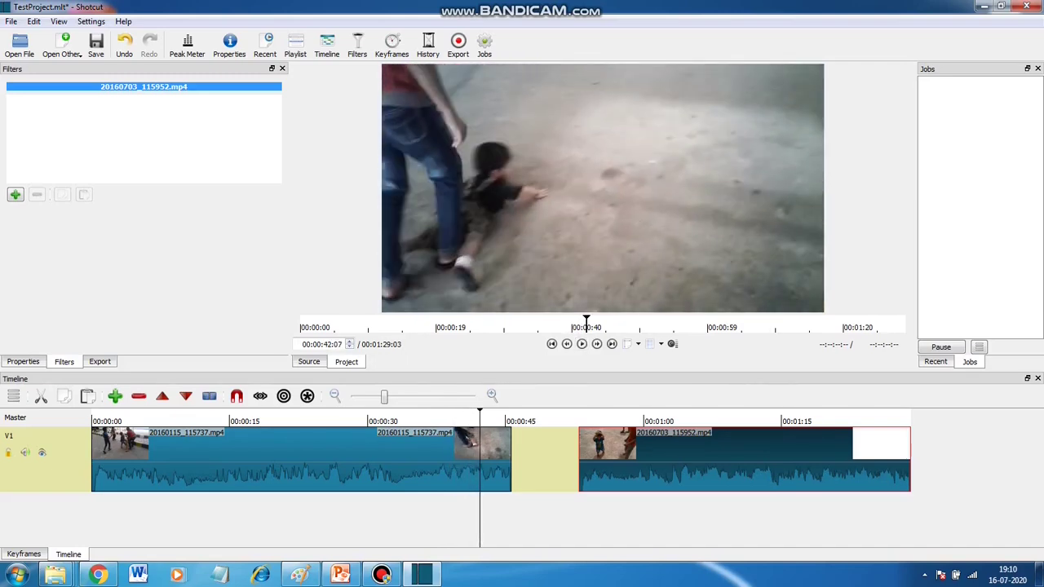
key("Left")
key("Left")
key("Left")
key("Left")
key("Left")
key("Left")
key("Left")
key("Left")
key("Left")
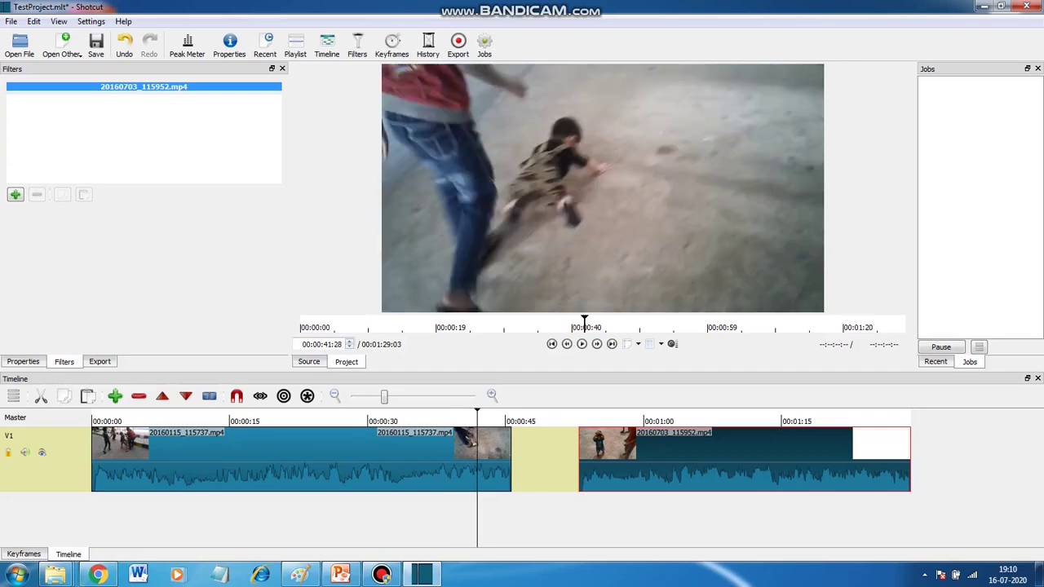
key("Left")
key("Left")
key("Left")
key("Left")
key("Left")
key("Left")
key("Left")
key("Left")
key("Left")
key("Left")
key("Left")
key("Left")
key("Left")
key("Left")
key("Left")
key("Left")
key("Left")
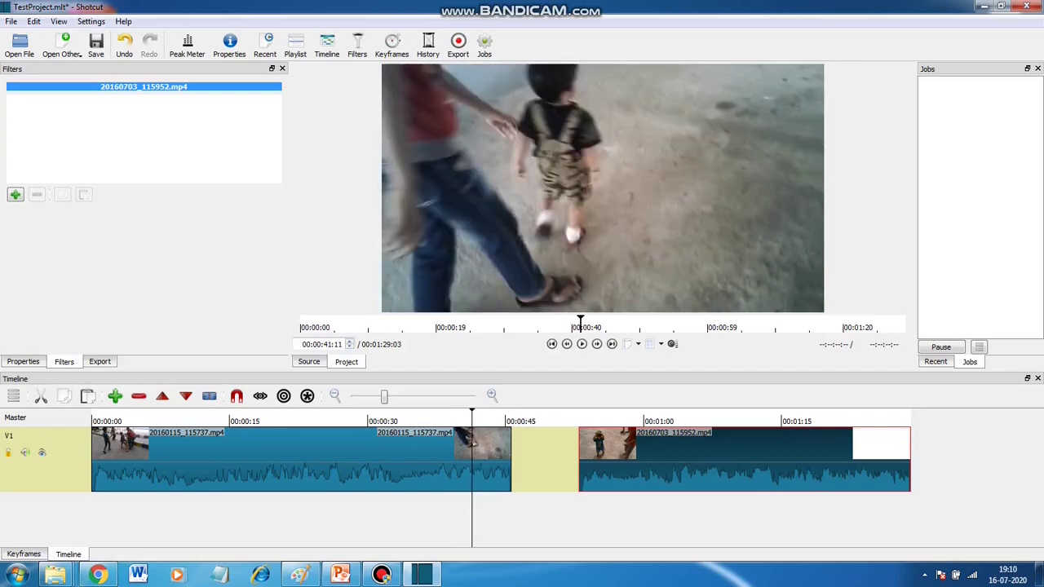
key("Left")
key("Left")
key("Left")
key("Left")
key("Left")
key("Left")
key("Left")
key("Left")
key("Left")
right_click(493, 431)
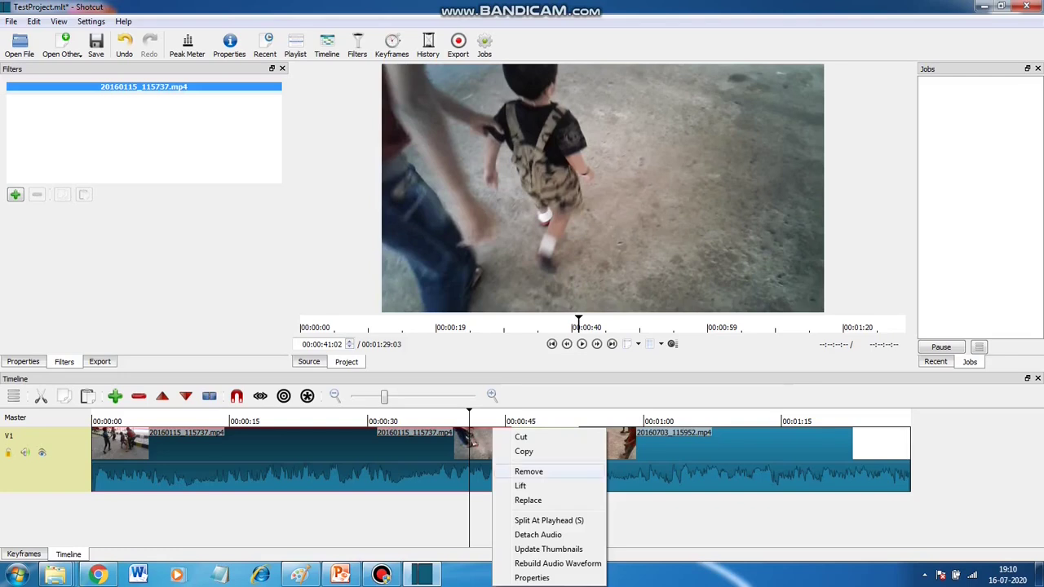
key("Down")
key("Down")
key("Down")
key("Return")
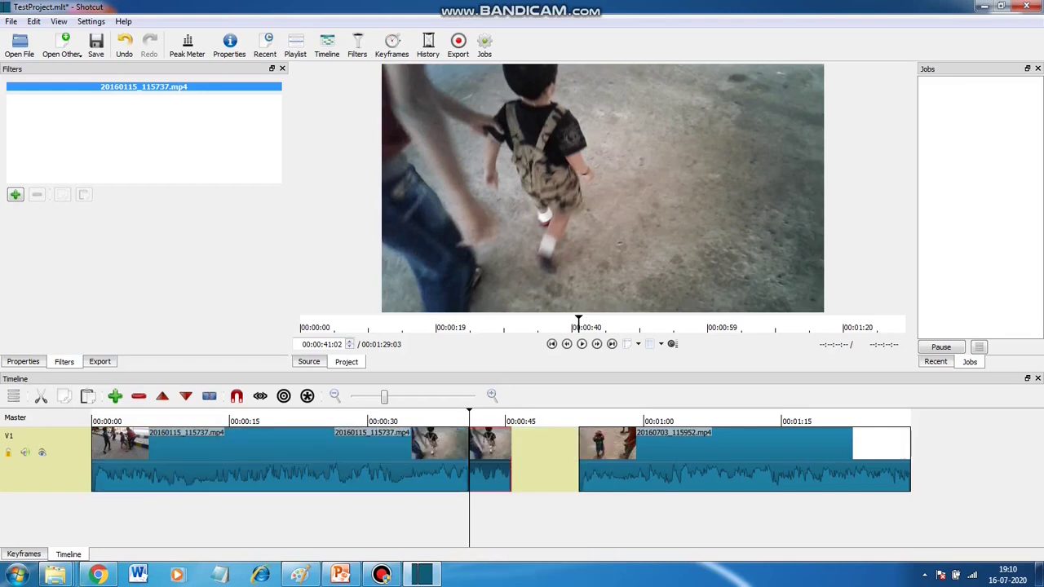
- Move the split-off end piece of the first clip away from the cut and remove it from track V1
left_click_drag(490, 457, 510, 457)
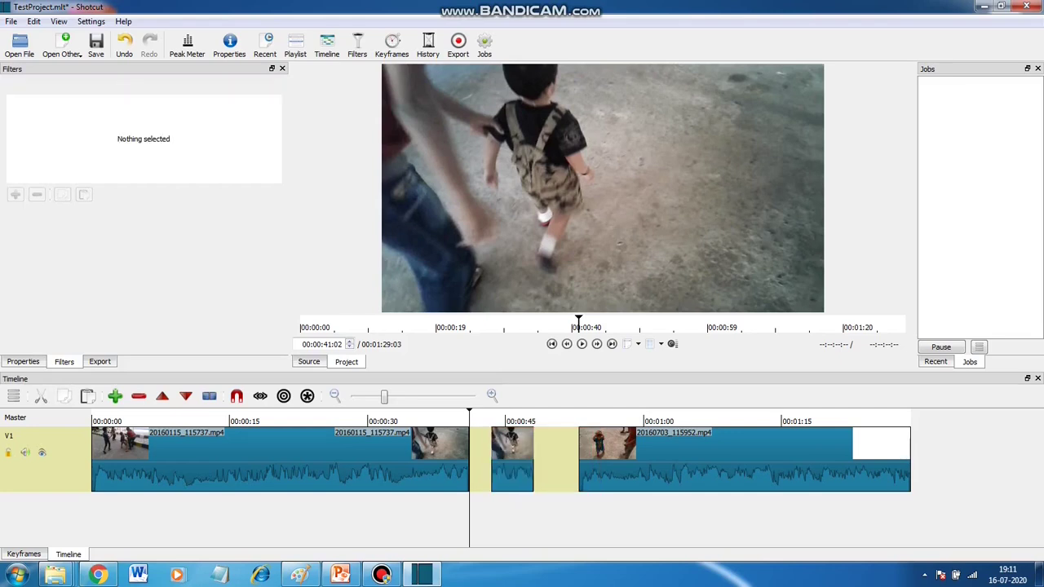
right_click(517, 427)
left_click(544, 470)
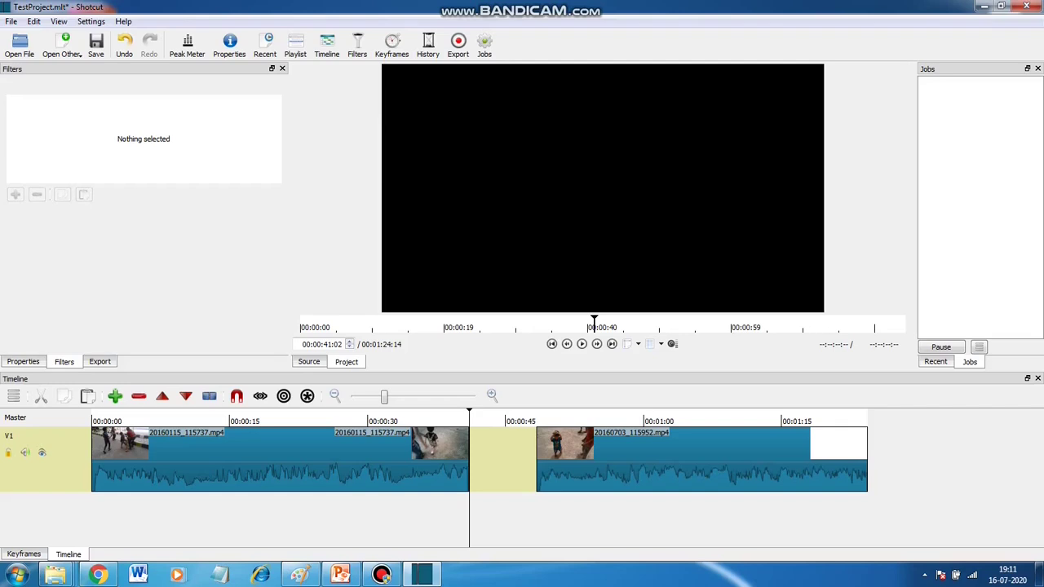
- Find the moment the child kicks in the clip 20160703_115952 and split the clip there, at 00:01:01:04
left_click(677, 421)
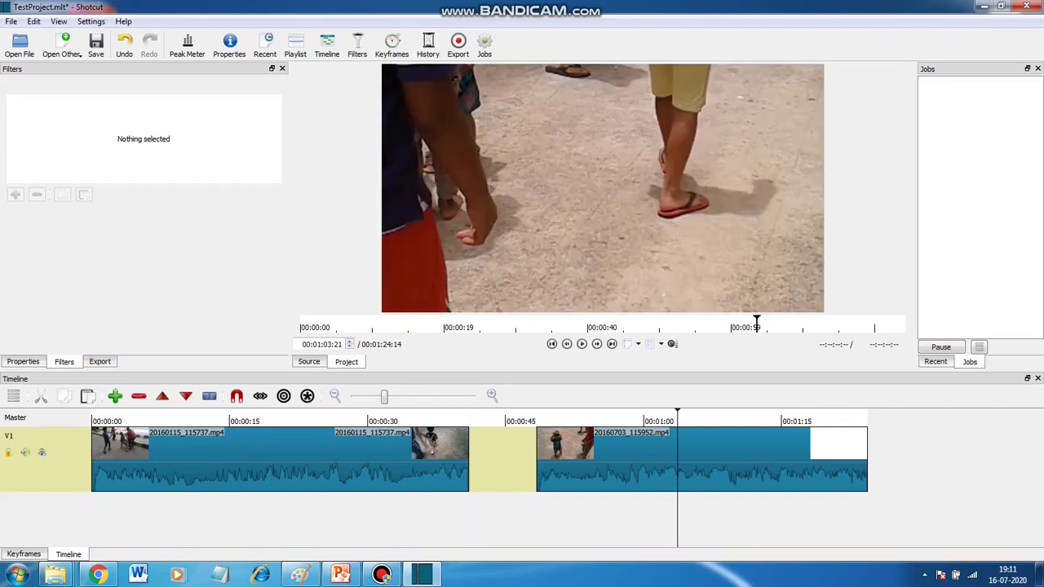
left_click(612, 421)
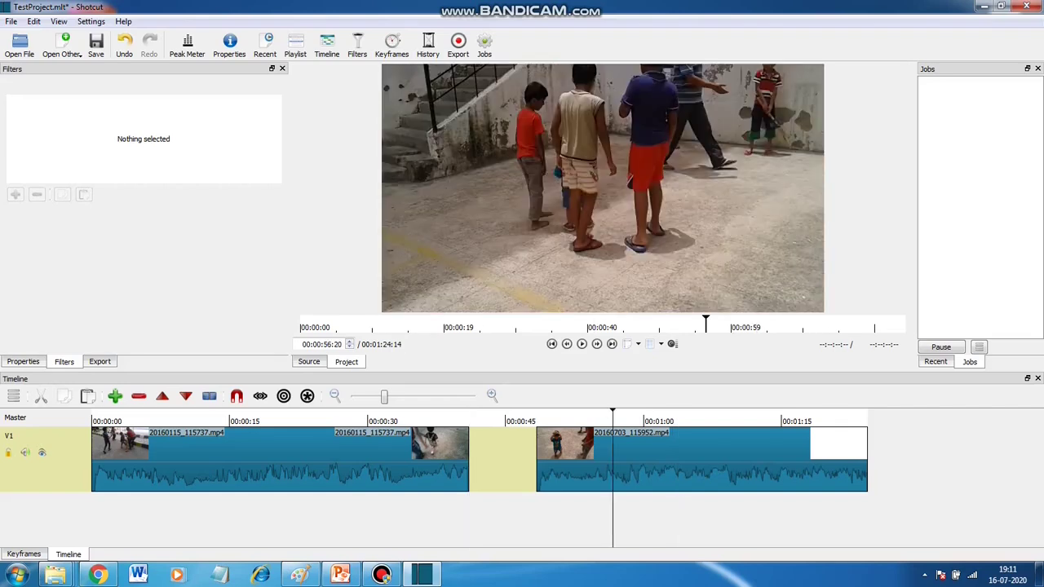
left_click(622, 421)
left_click(654, 421)
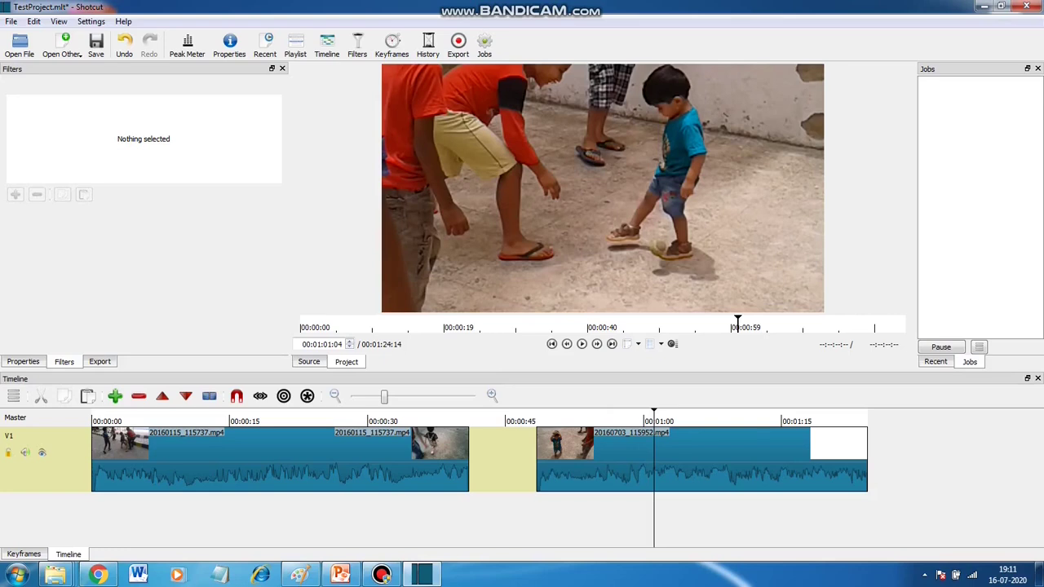
right_click(626, 429)
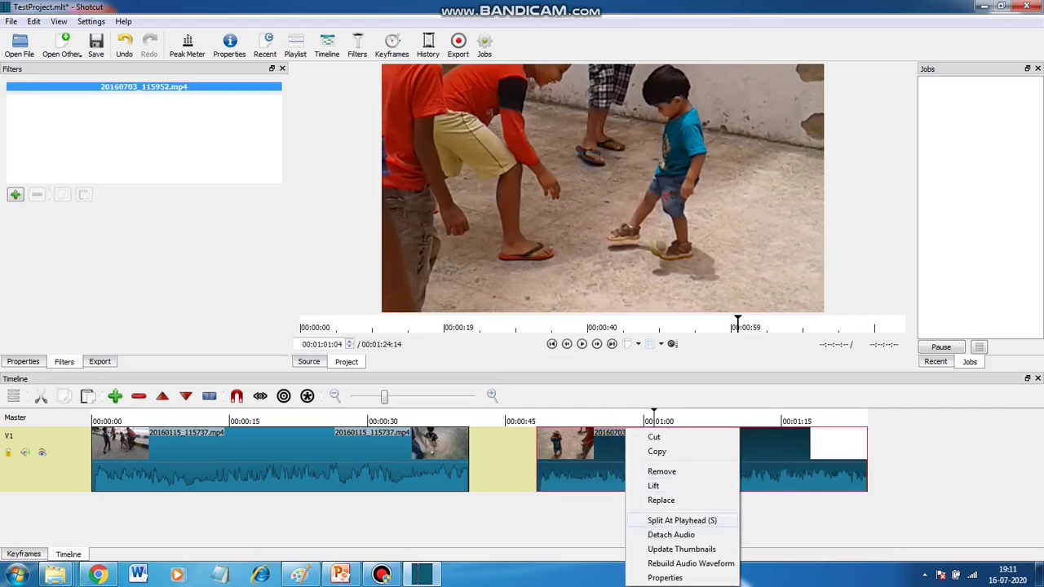
left_click(682, 521)
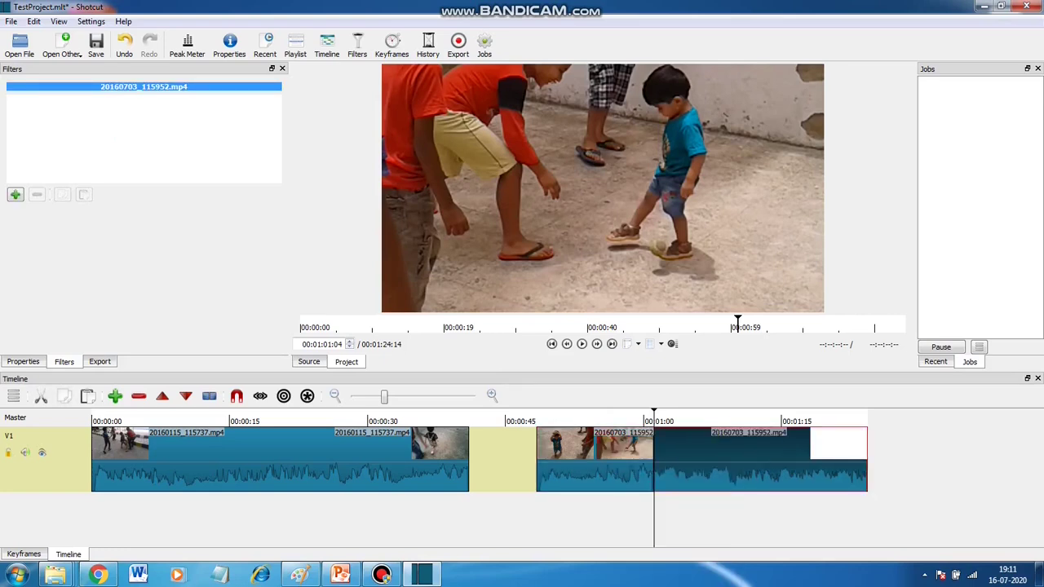
- Remove the opening piece of the second clip before the split, and remove the gap between the two clips
right_click(610, 427)
left_click(633, 468)
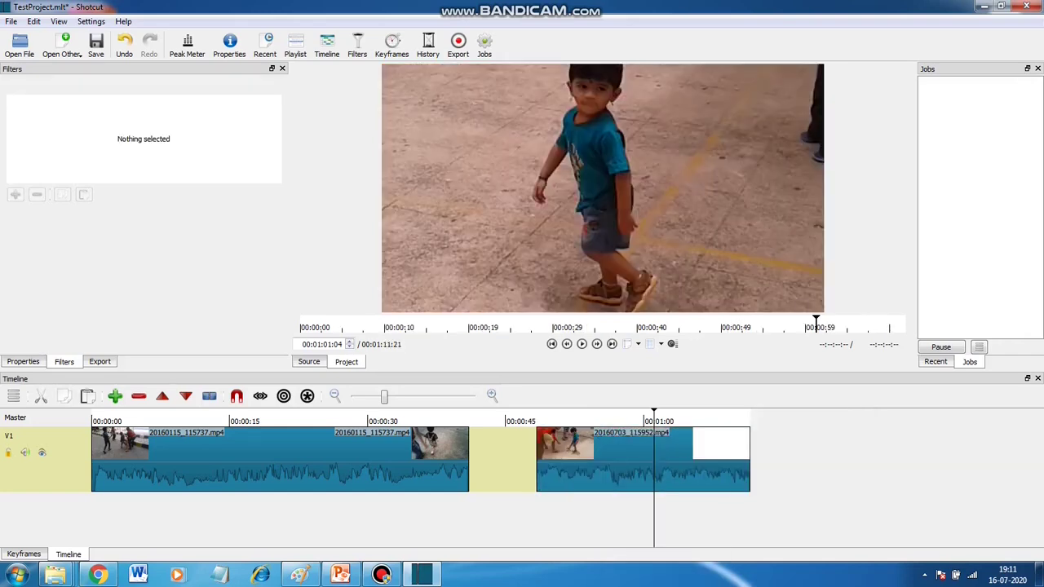
right_click(500, 456)
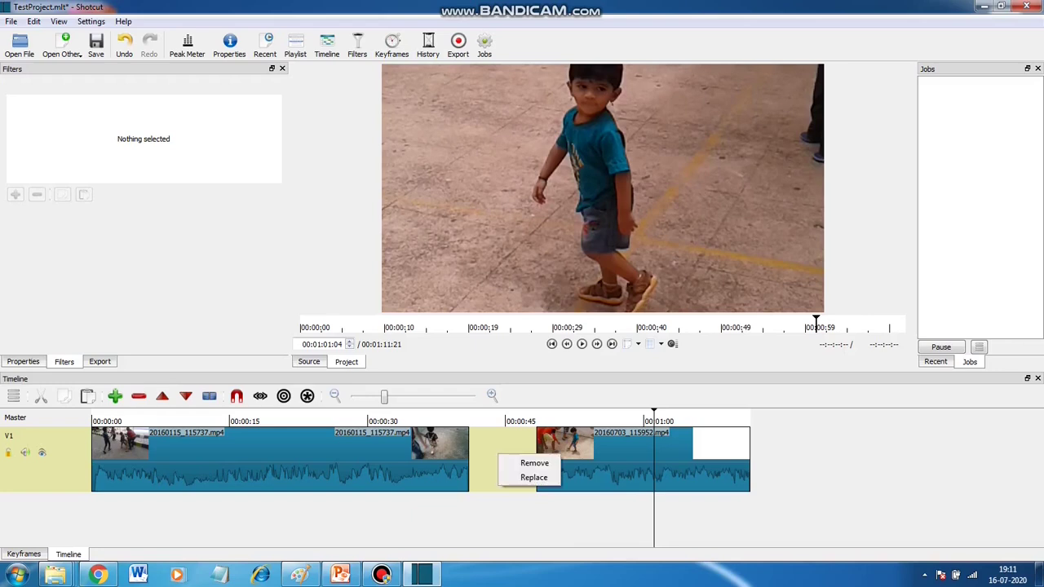
left_click(535, 462)
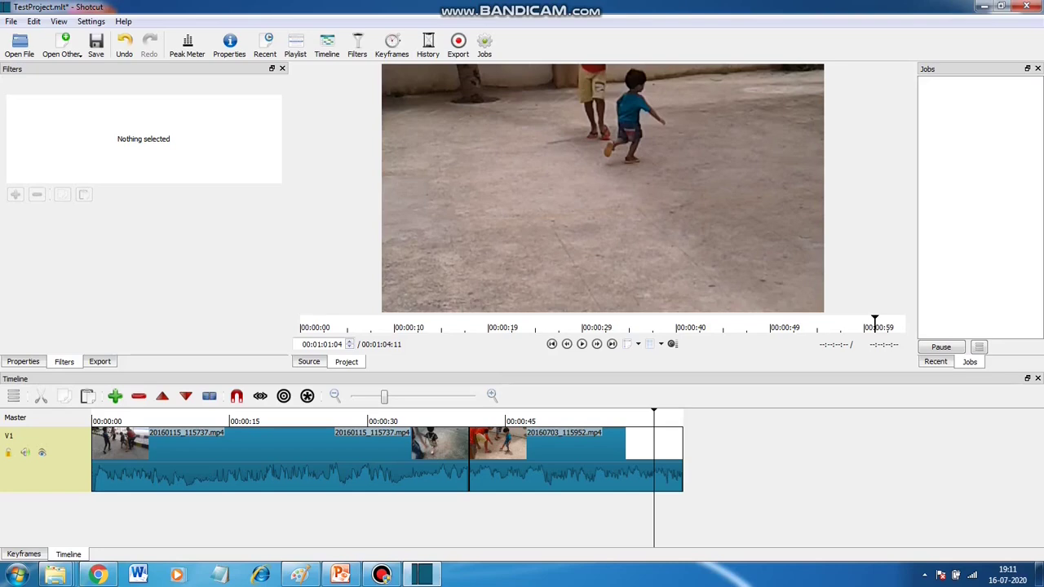
- Play the joined clips from 00:00:26:26 past the cut to check the transition between them
left_click(339, 421)
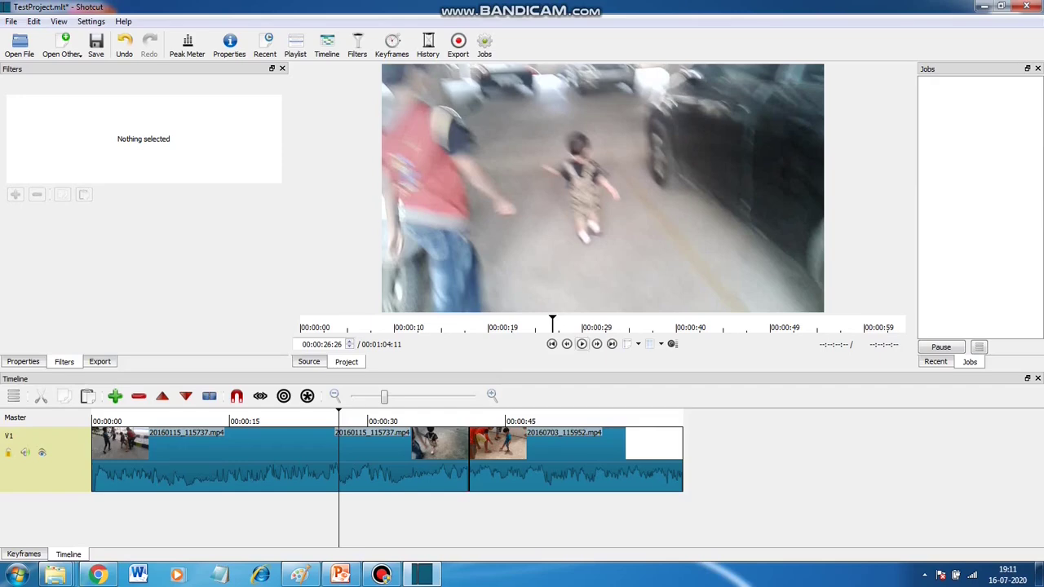
left_click(582, 344)
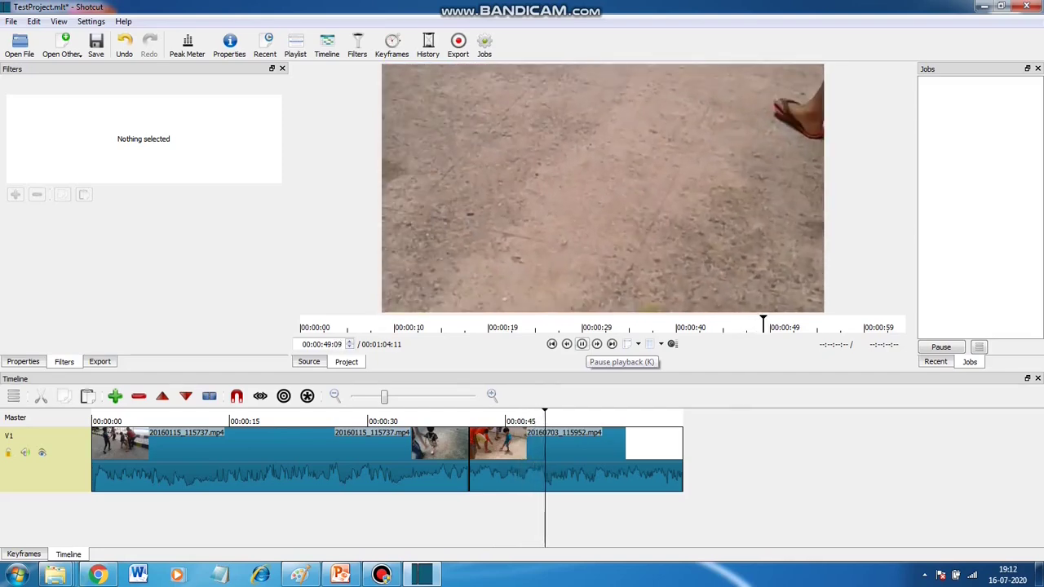
left_click(582, 343)
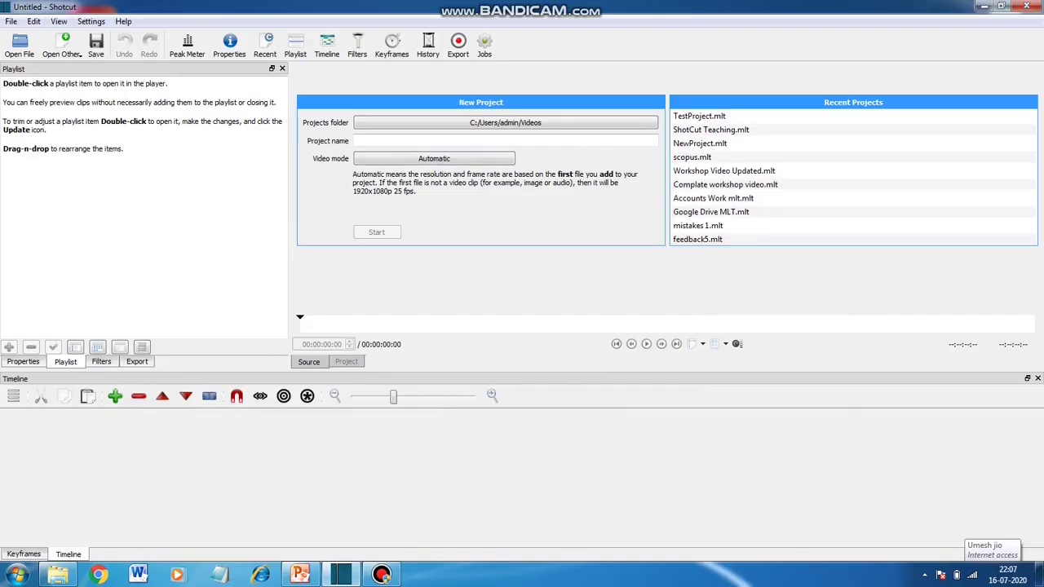
- In the new untitled project, open the stage performance video from the Shotcut Training folder and append it to the timeline on track V1
left_click(20, 45)
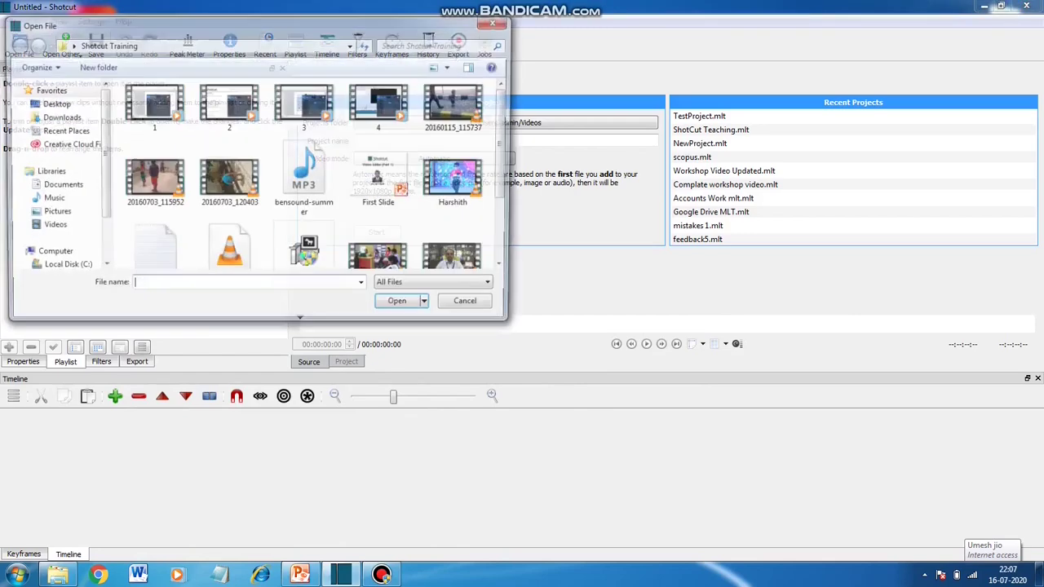
left_click(458, 181)
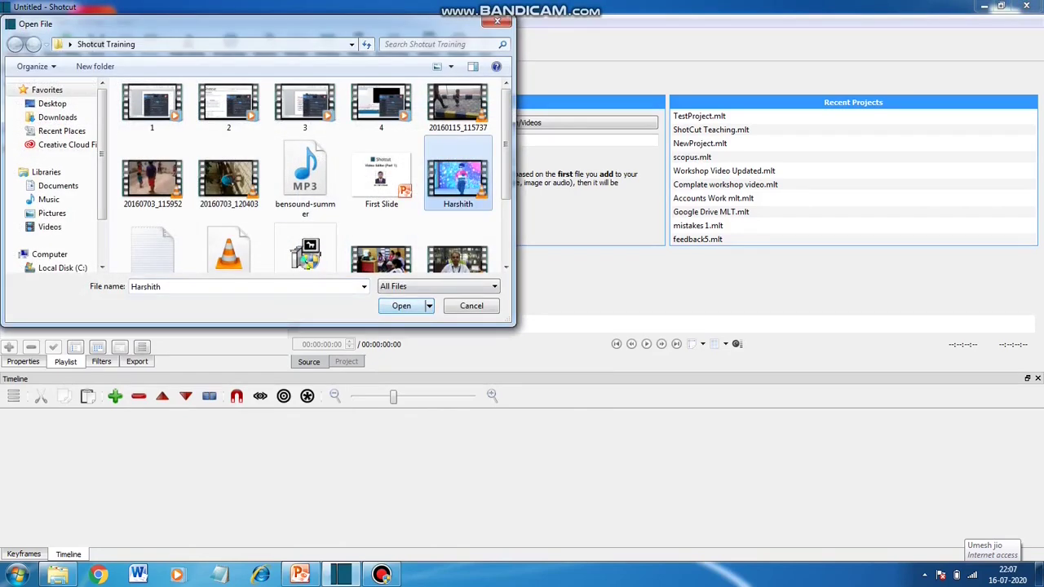
left_click(401, 306)
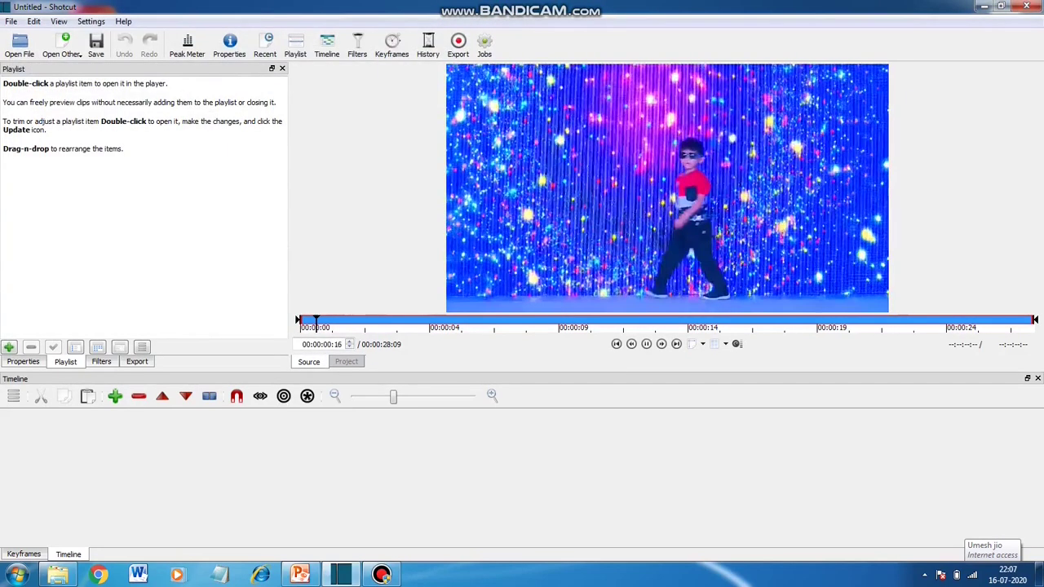
key("space")
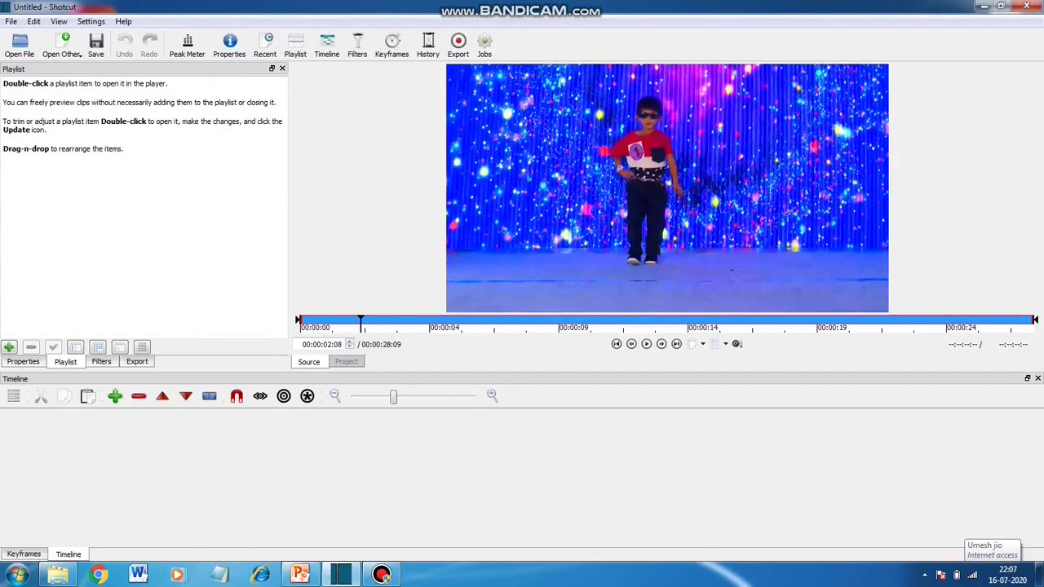
key("shift+c")
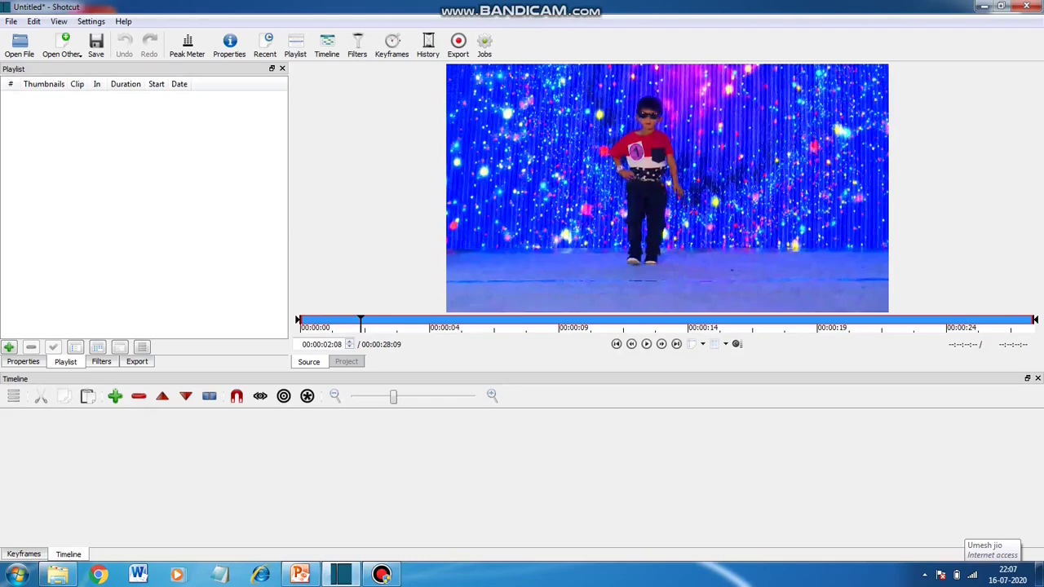
key("a")
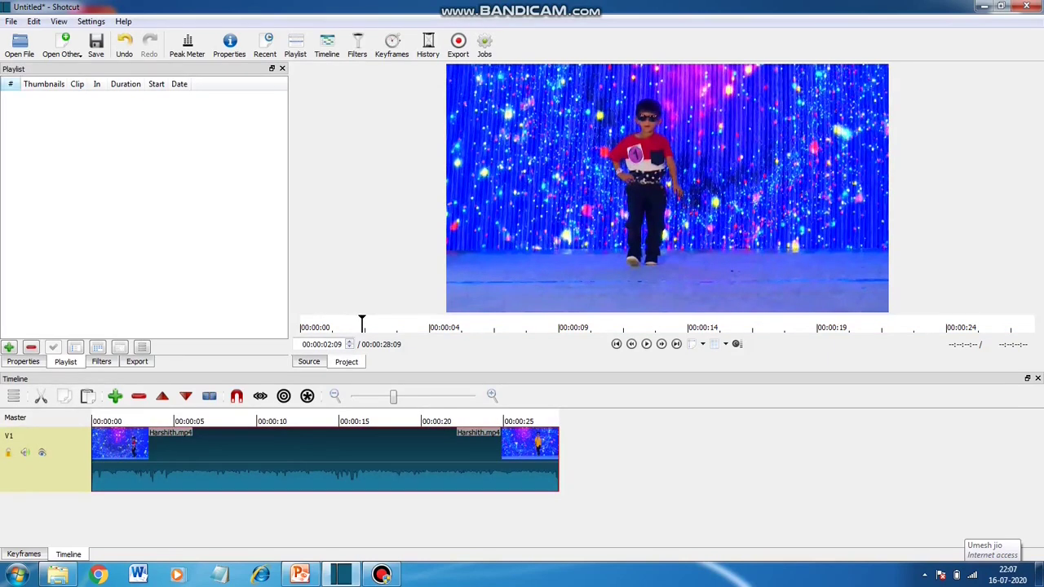
- Open the video 20160703_120403 and place it on track V1 after the stage performance clip, leaving a small gap
left_click(19, 45)
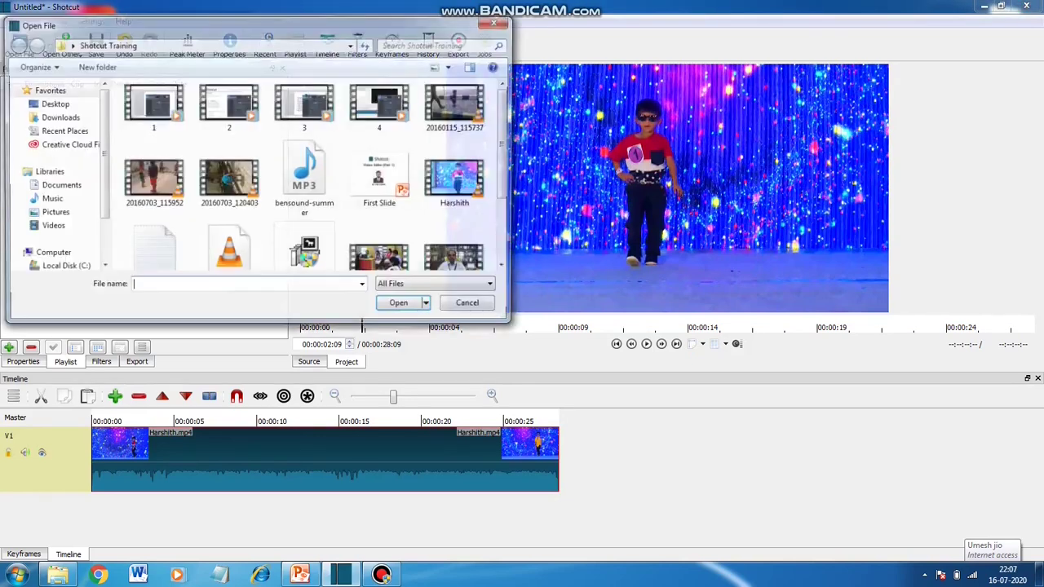
left_click(229, 179)
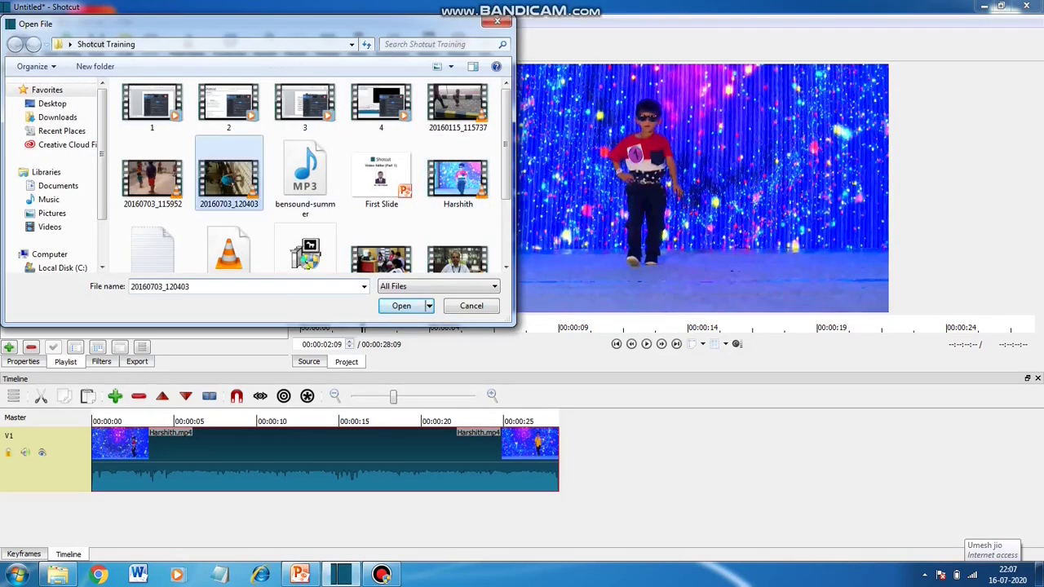
key("Return")
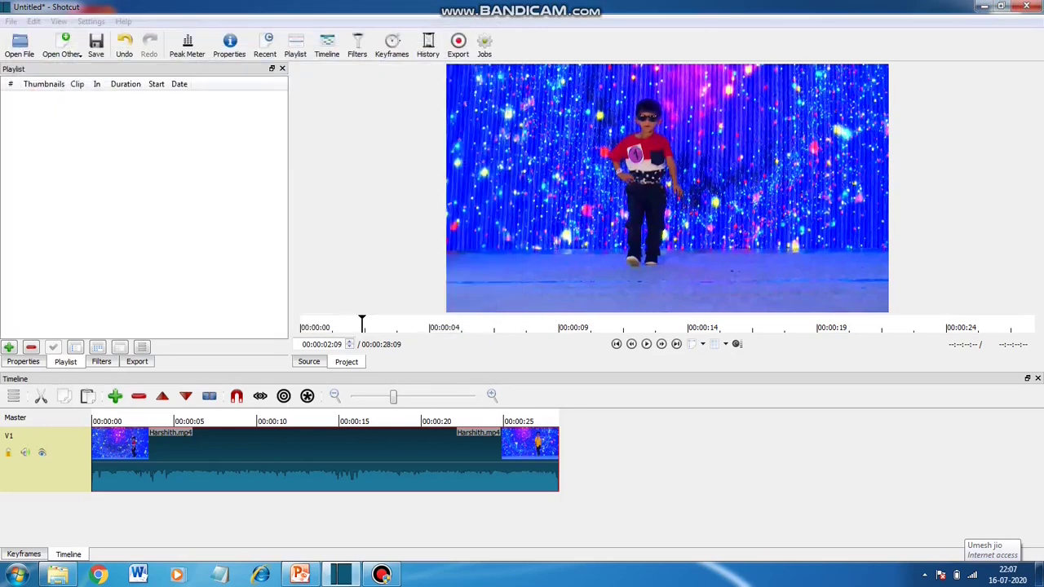
key("Escape")
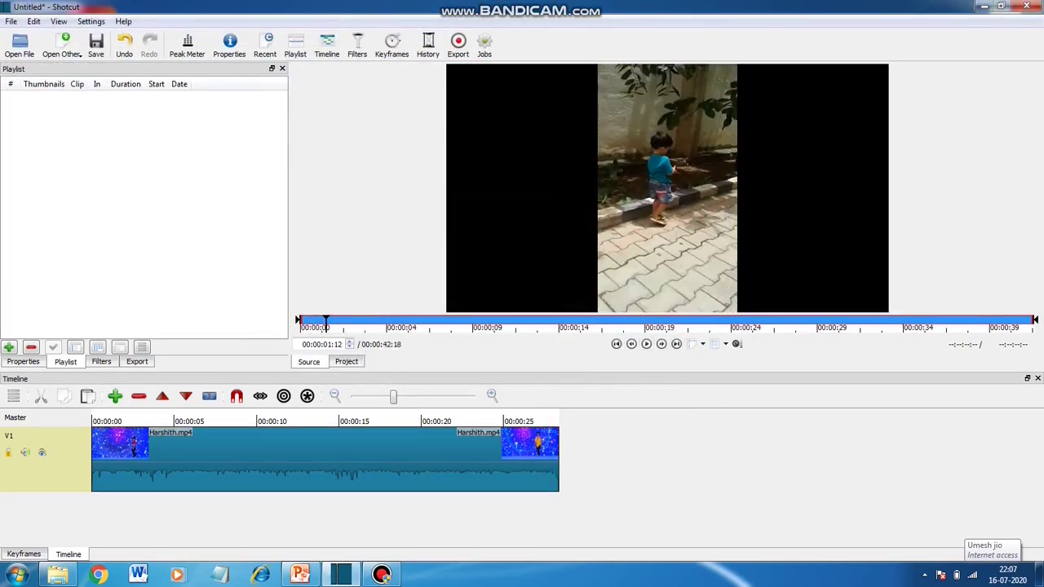
key("b")
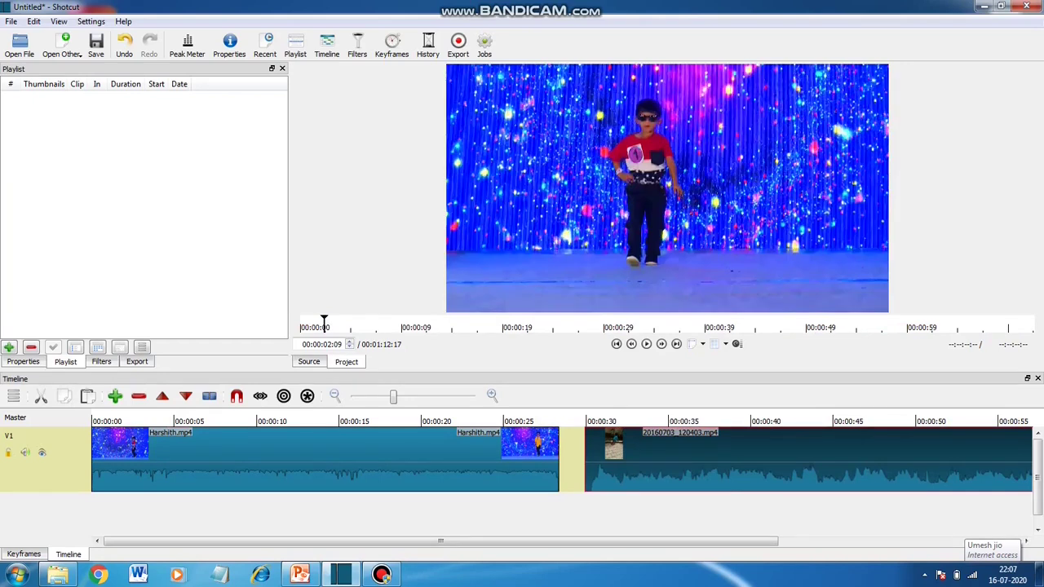
- Move the clip 20160703_120403 slightly closer to the first clip and remove the remaining gap between them
left_click_drag(652, 449, 645, 449)
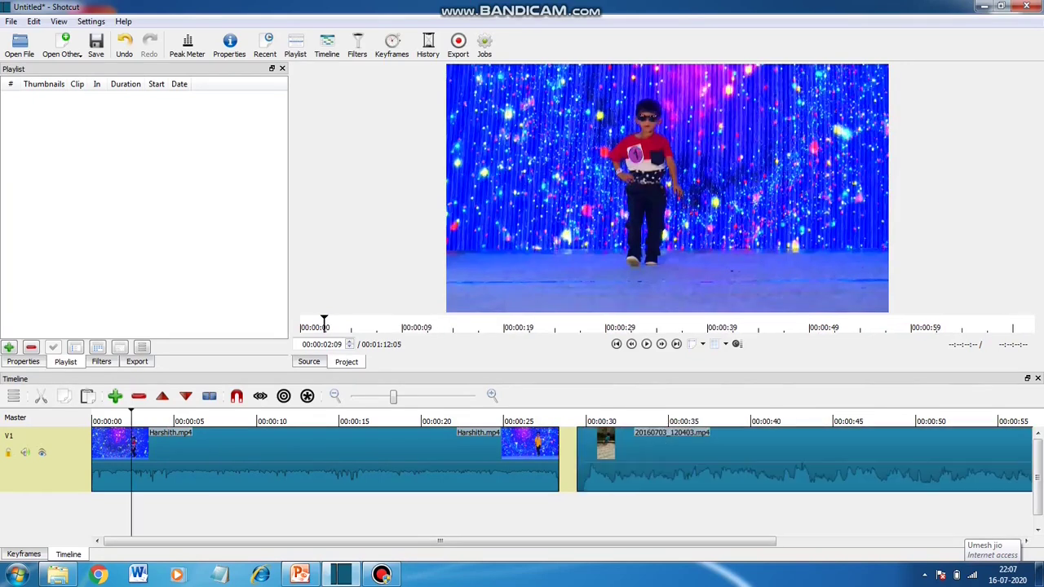
right_click(571, 461)
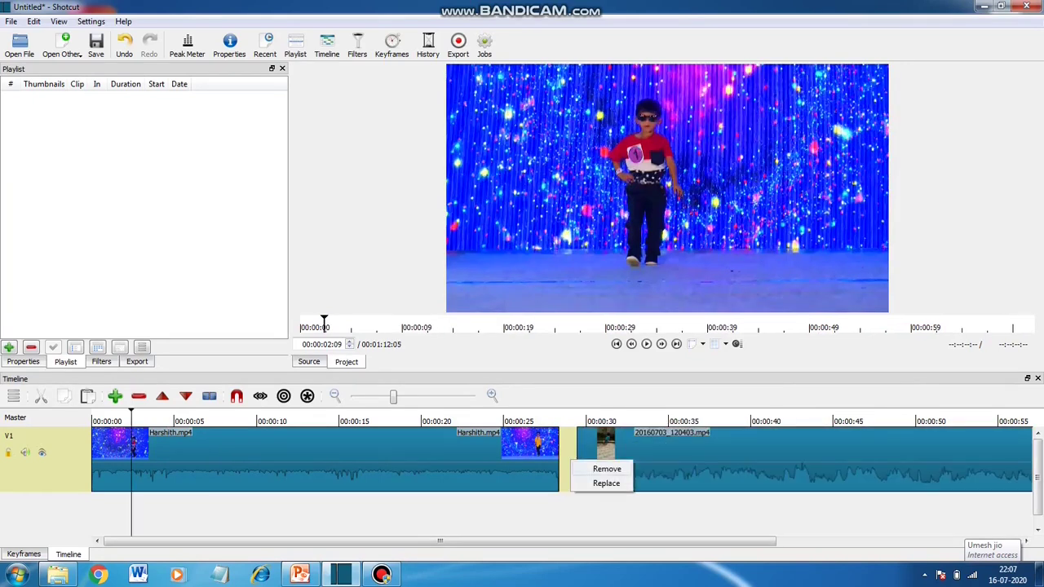
left_click(607, 469)
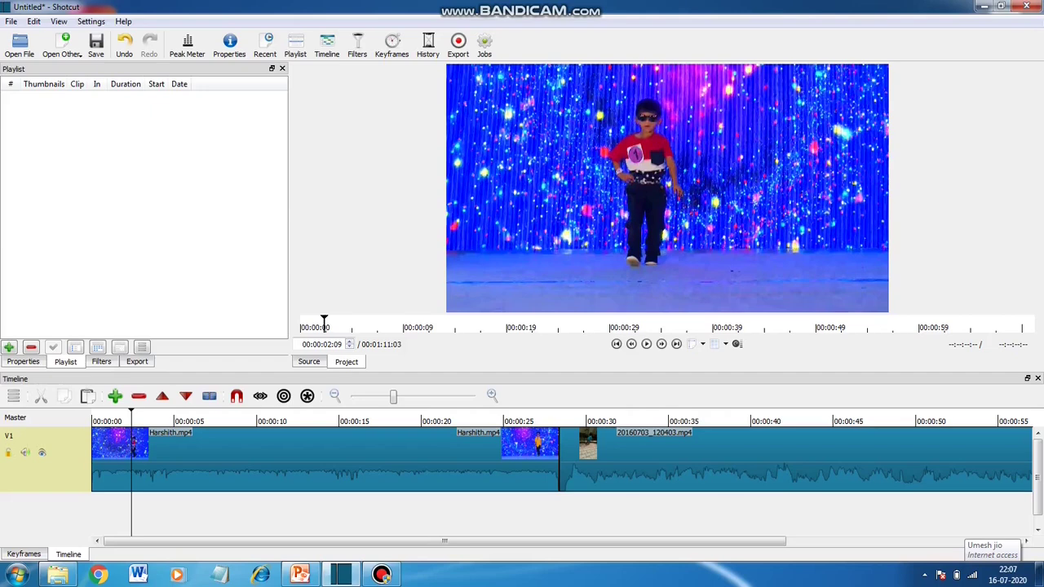
- Play the timeline from 00:00:22:23 across the join to about 00:00:33 to check how the second clip follows
left_click(470, 417)
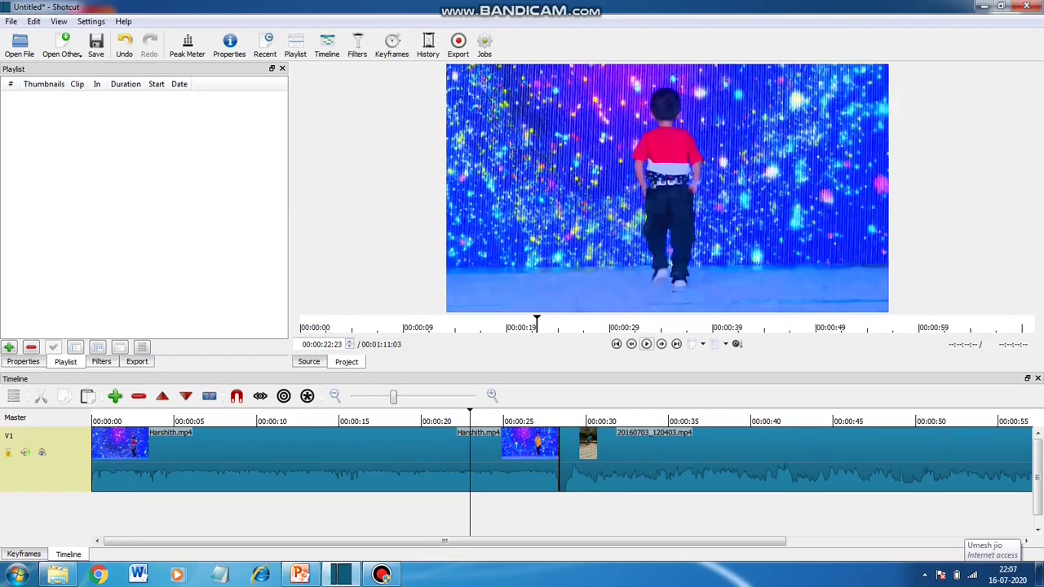
left_click(646, 343)
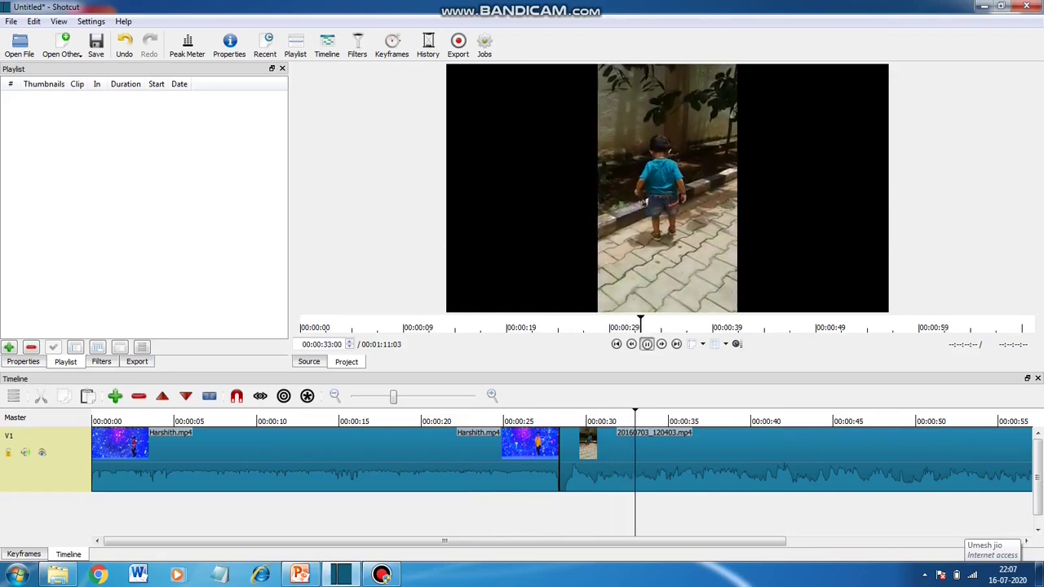
key("space")
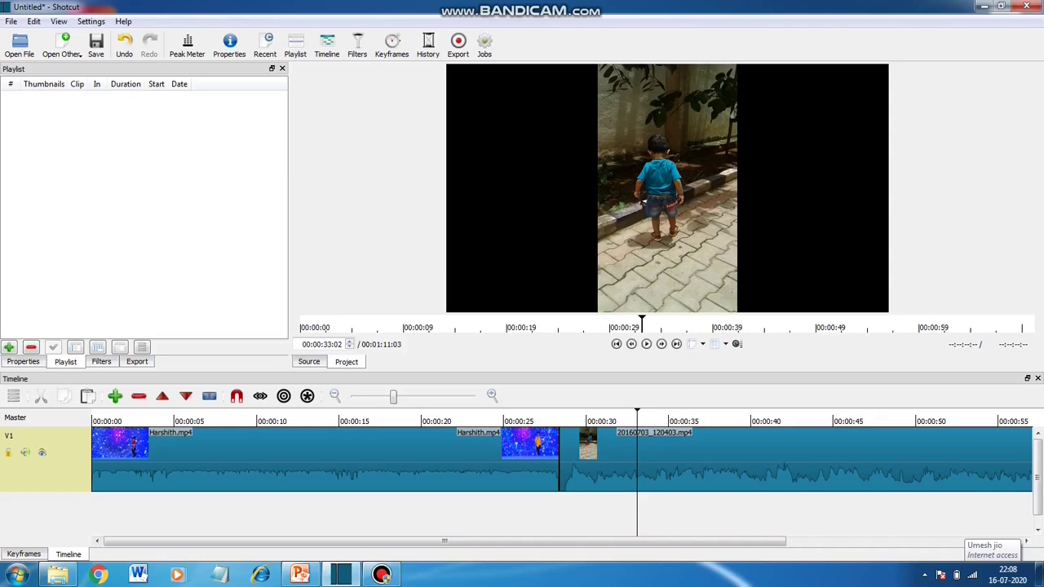
- Split the stage performance clip at 00:00:25:10, before the second boy walks in, and remove the piece after the split
left_click(532, 421)
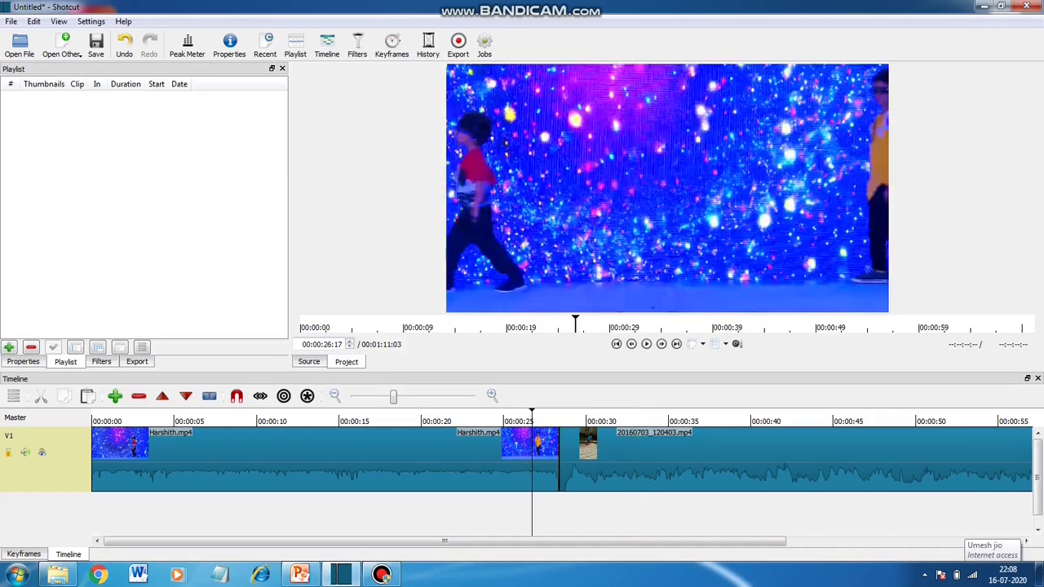
left_click(511, 421)
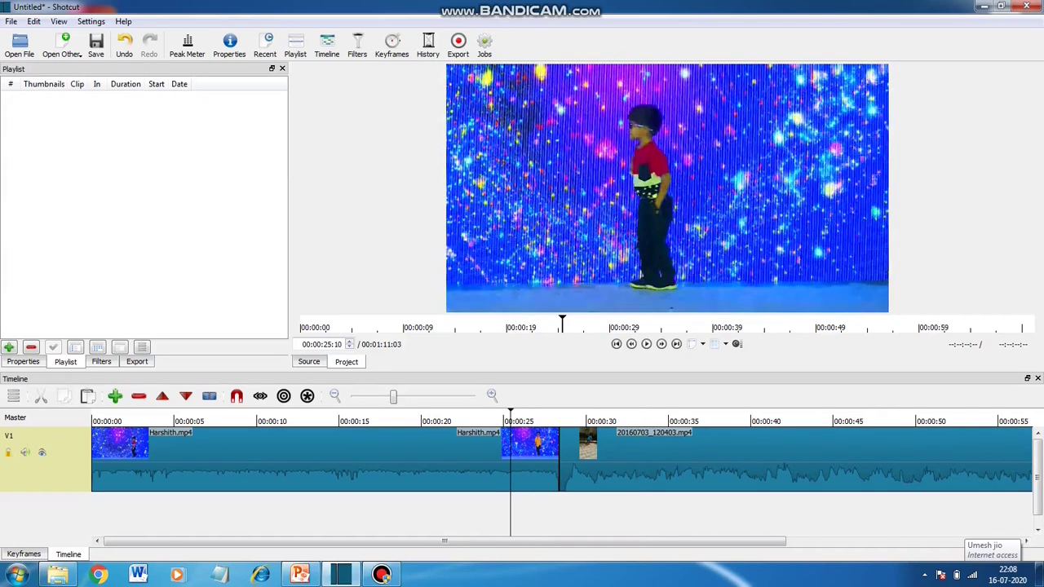
right_click(529, 431)
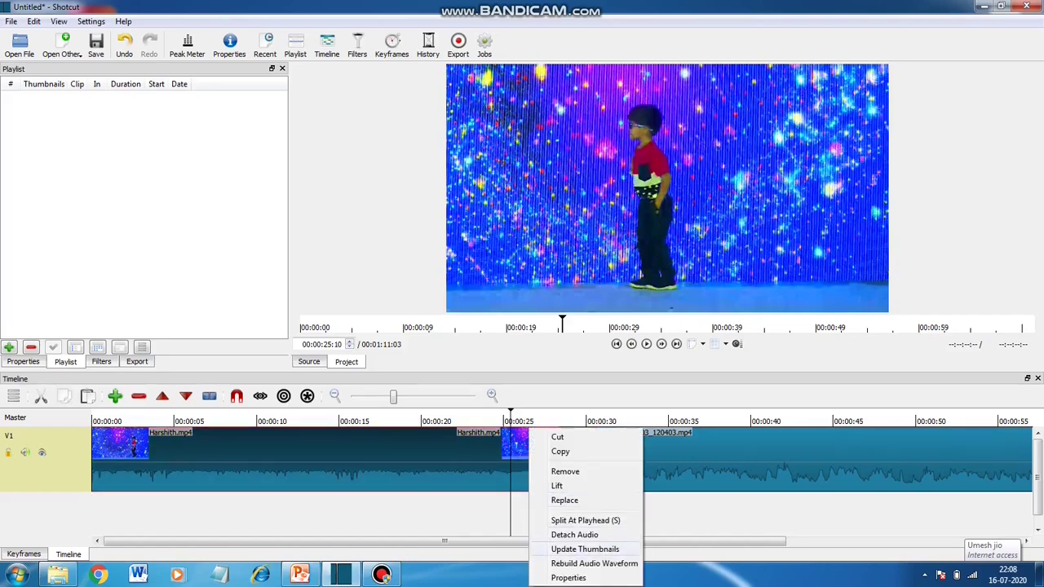
left_click(585, 520)
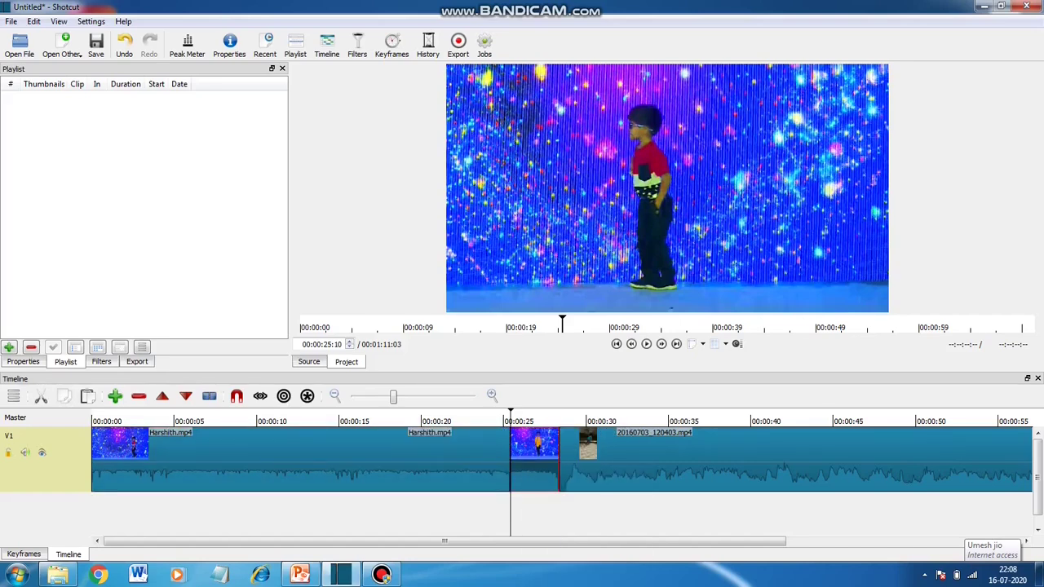
right_click(534, 459)
left_click(569, 472)
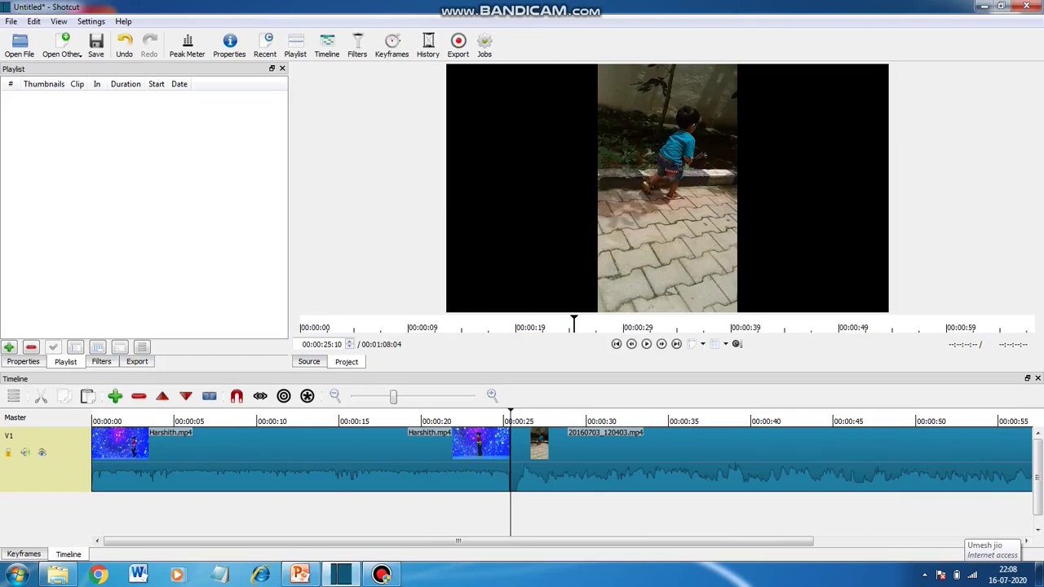
- Overlap the clip 20160703_120403 about 4 seconds onto the stage performance clip to create a transition, and play across it to 00:00:30:12
left_click_drag(620, 445, 558, 445)
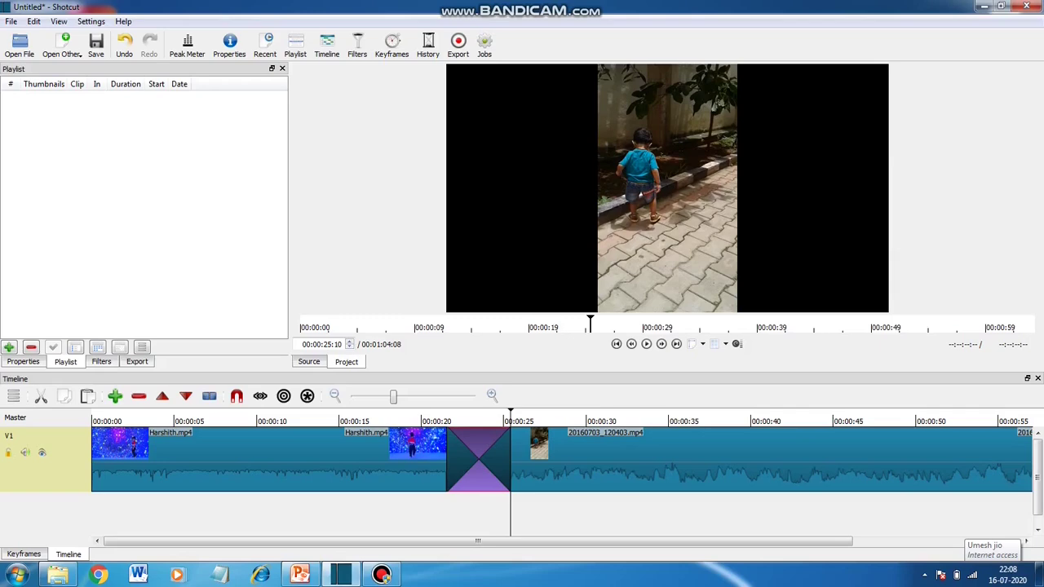
left_click(397, 421)
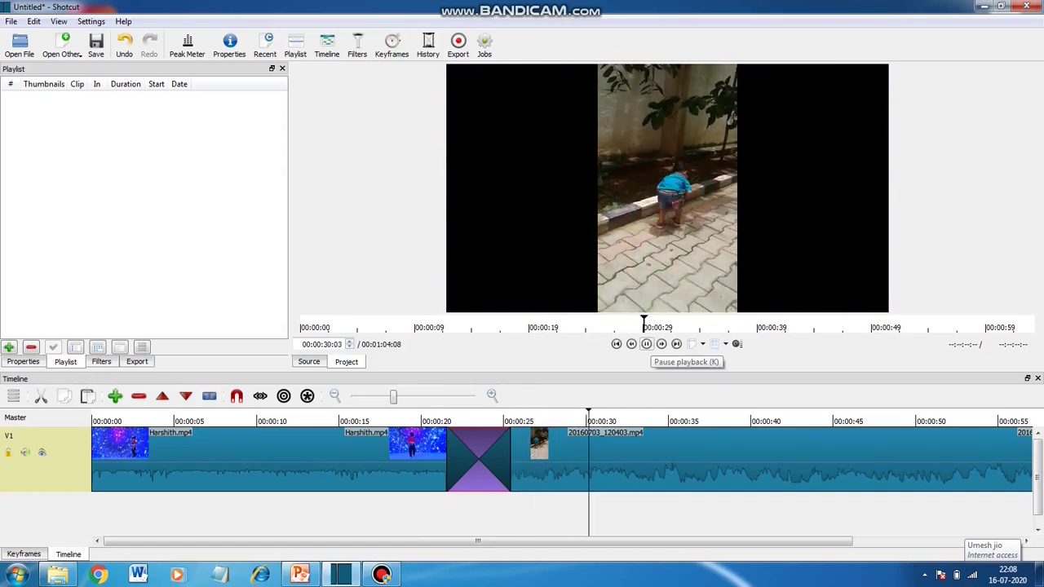
left_click(646, 343)
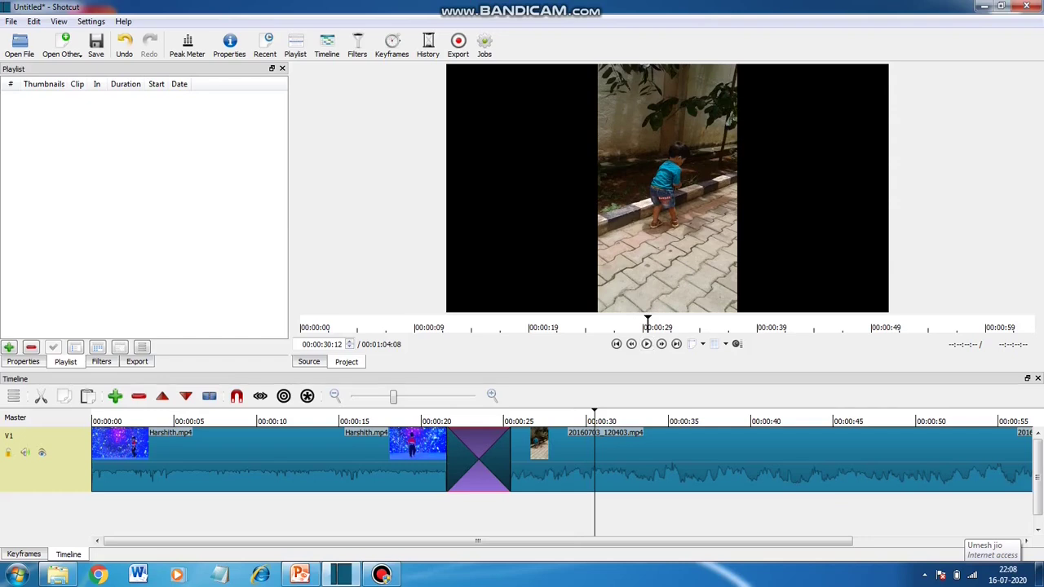
- Set the transition's video effect to Bar Horizontal in its properties and play the timeline across it to 00:00:26:10
right_click(481, 468)
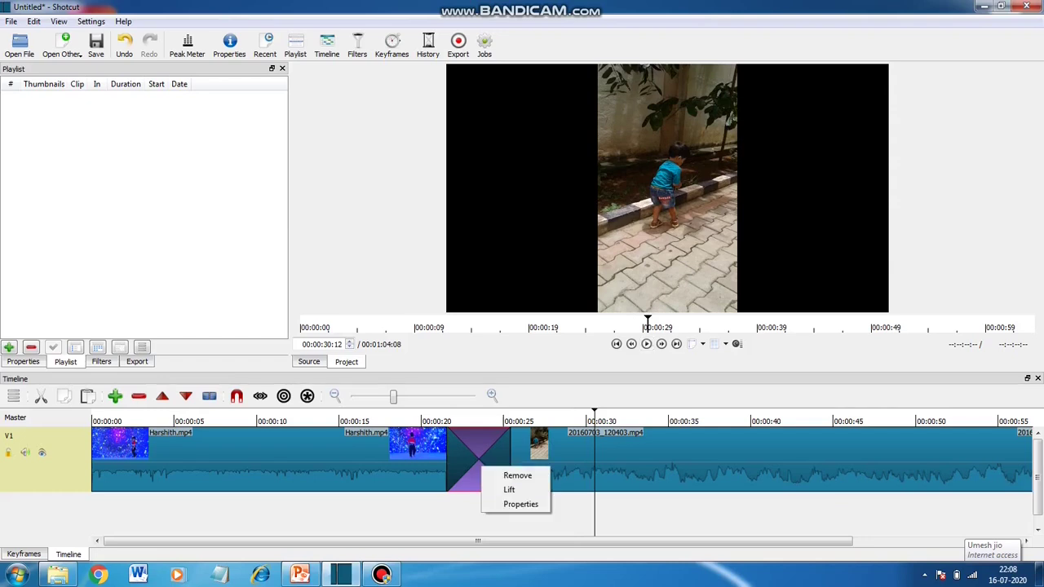
left_click(521, 504)
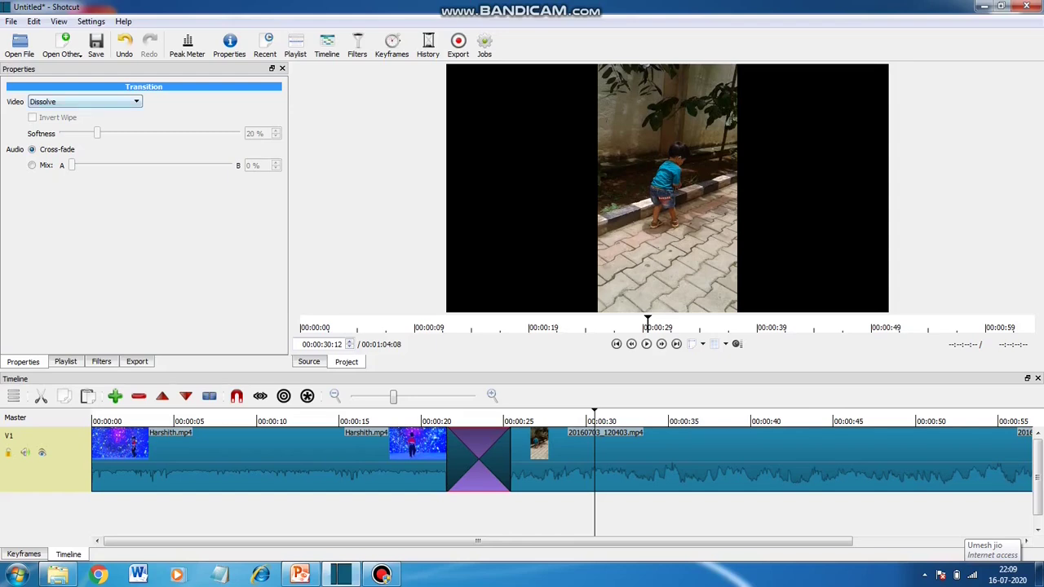
left_click(135, 102)
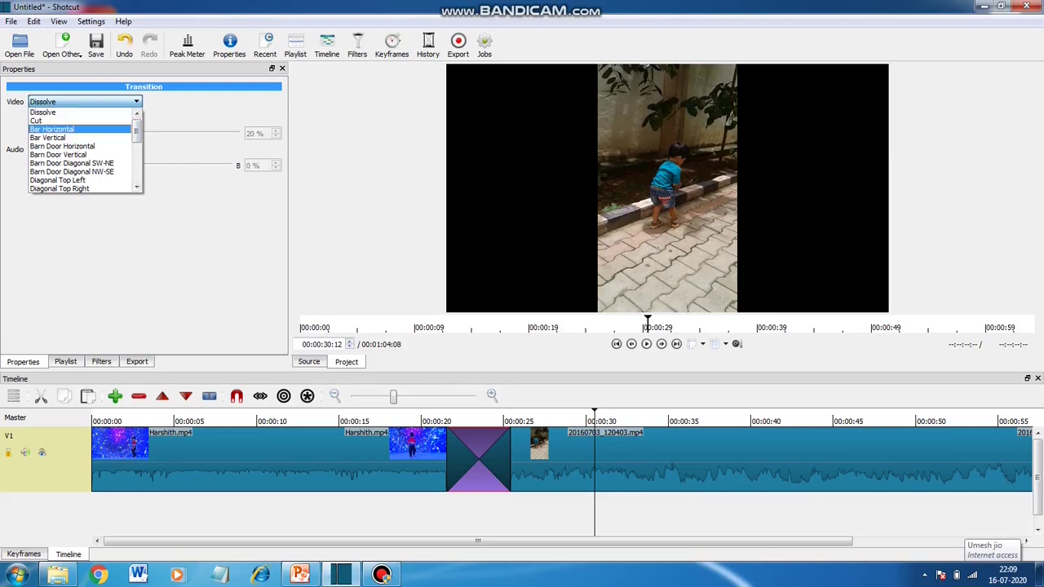
left_click(79, 129)
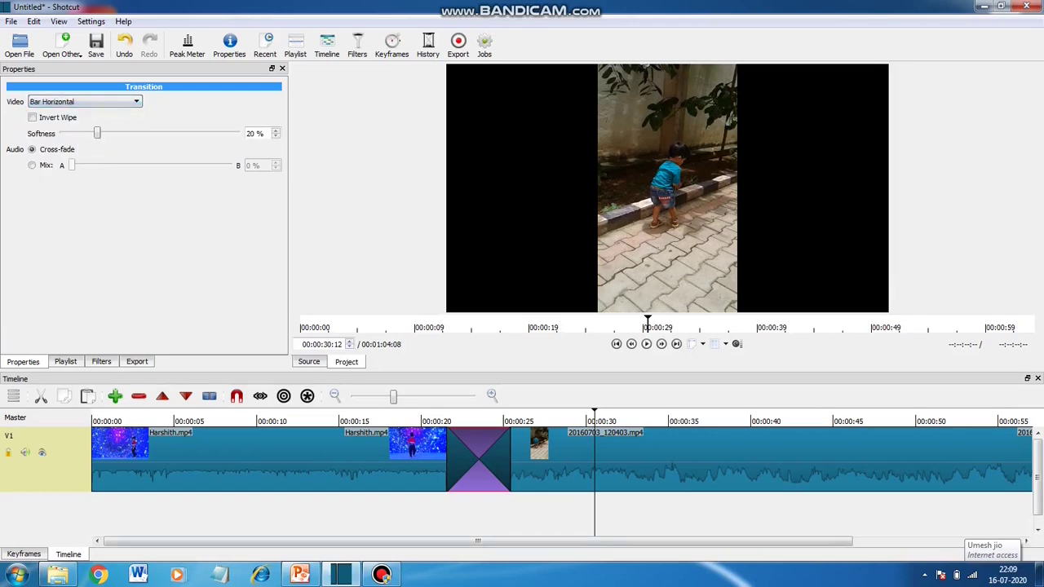
left_click(430, 421)
key("space")
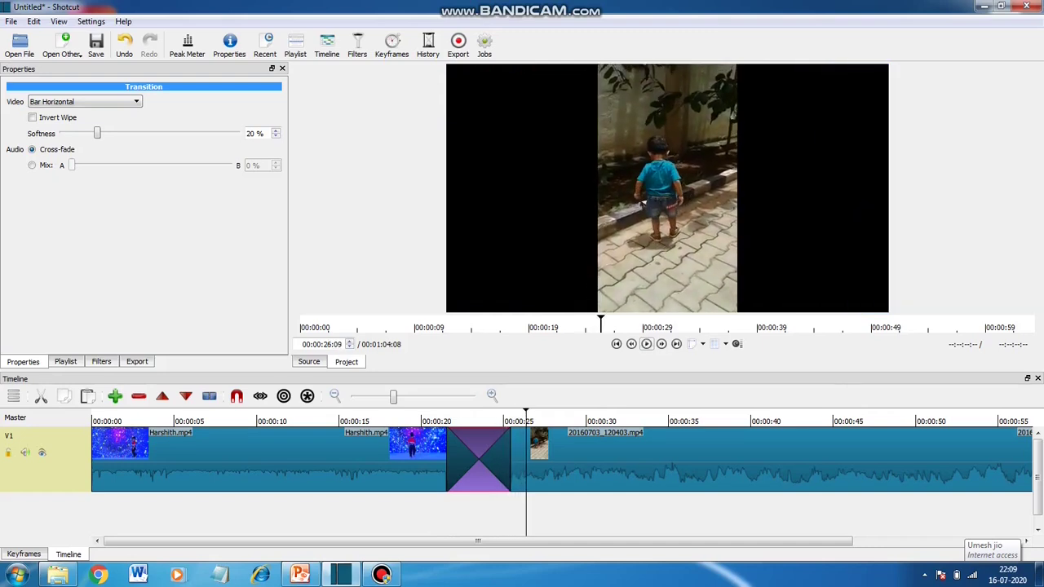
key("space")
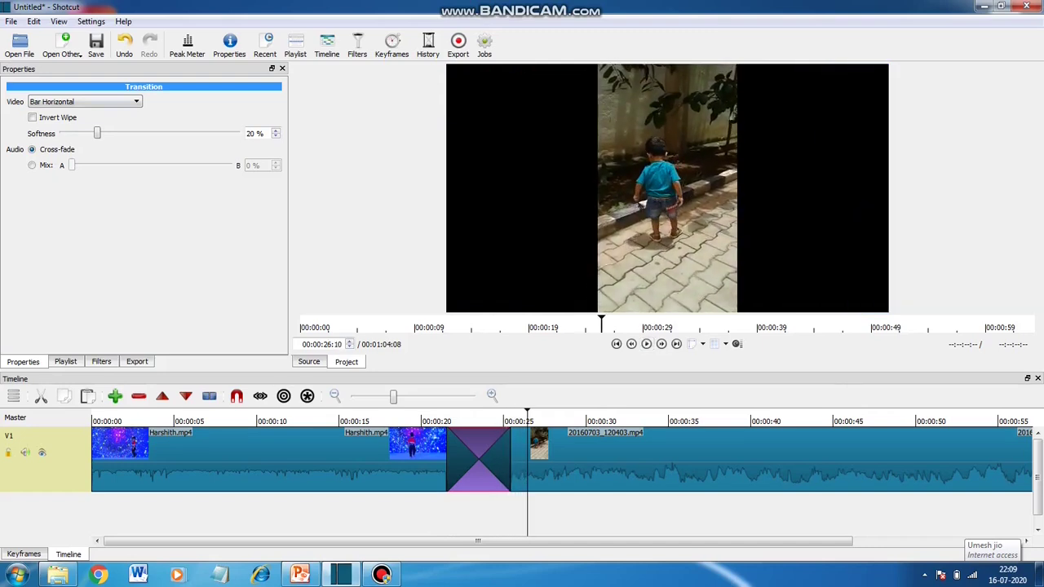
- Change the transition's video effect to Diagonal Top Left and play from 00:00:20:14 to 00:00:28:21 to check it
left_click(98, 102)
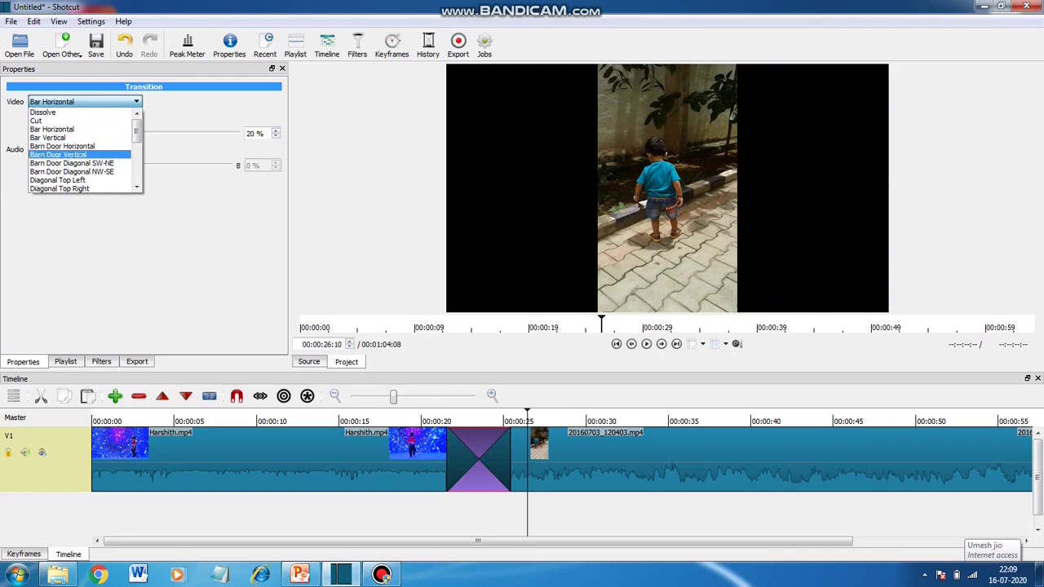
key("Down")
key("Down")
key("Down")
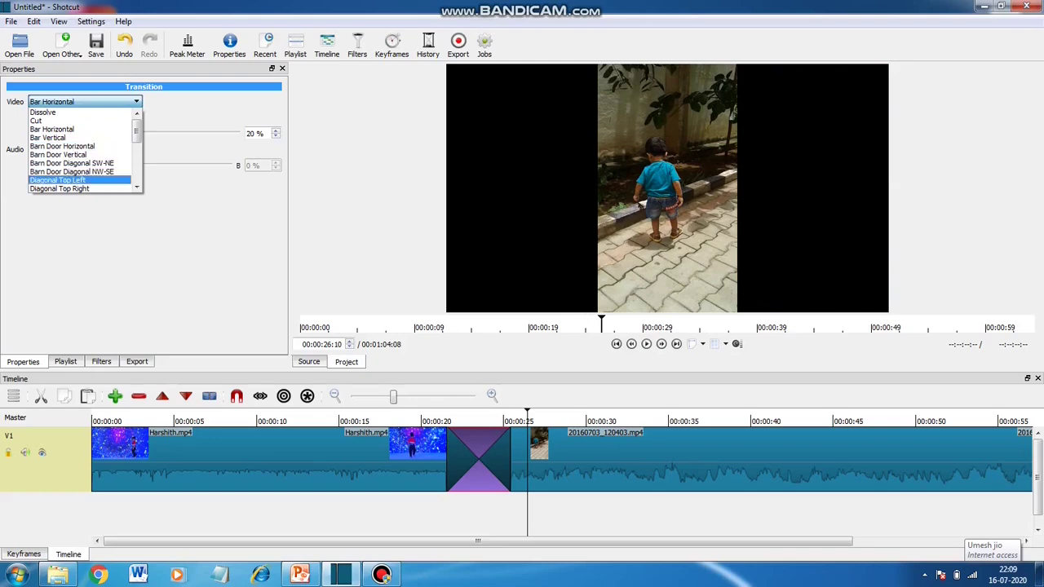
key("Return")
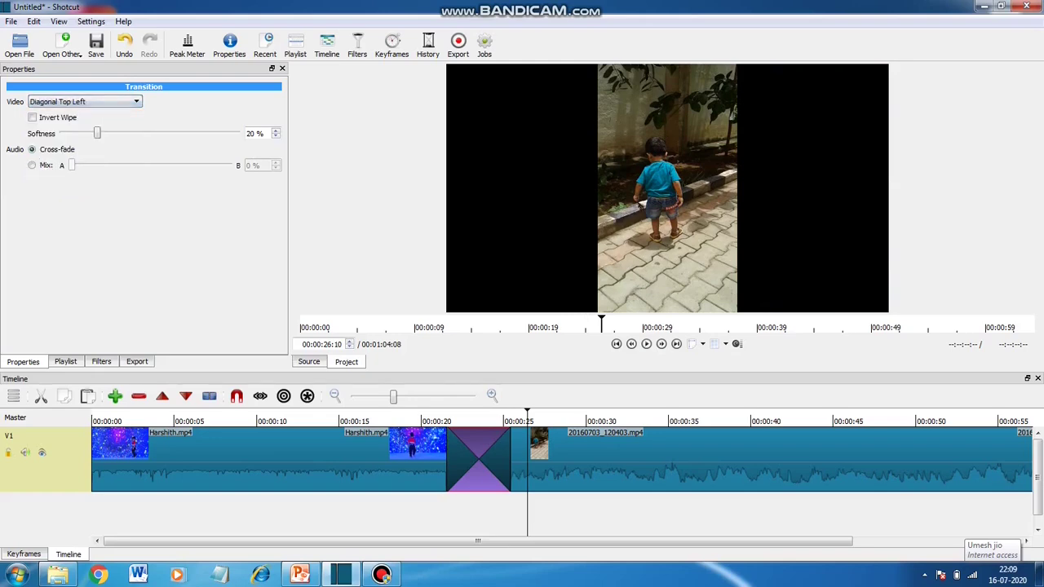
left_click(431, 420)
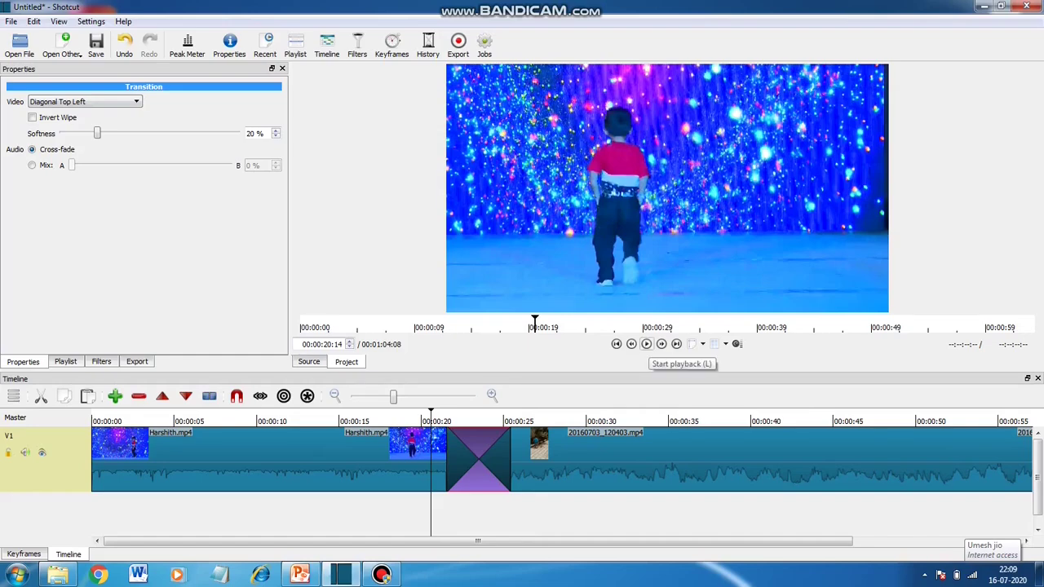
left_click(646, 344)
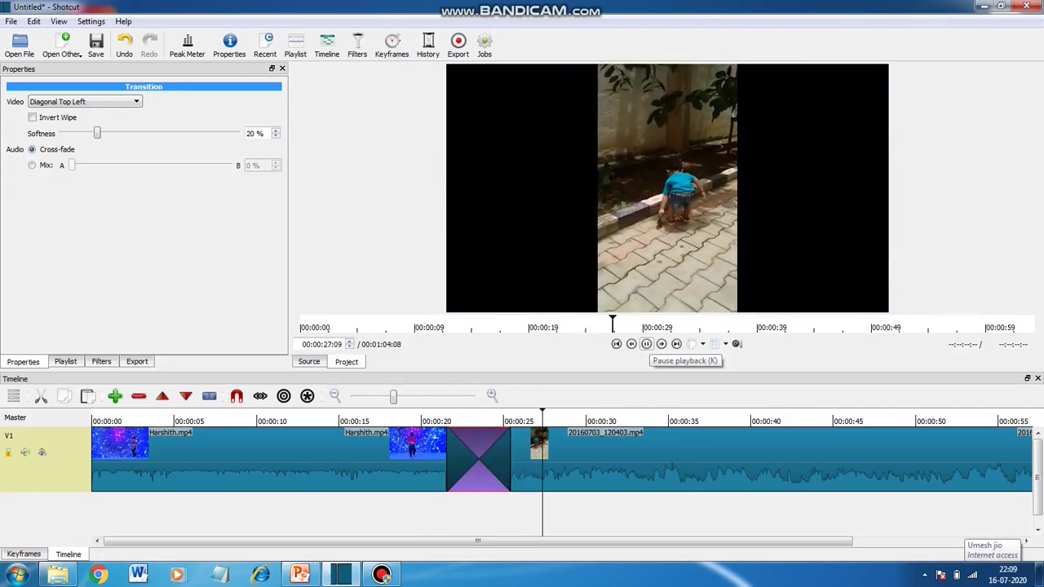
left_click(646, 343)
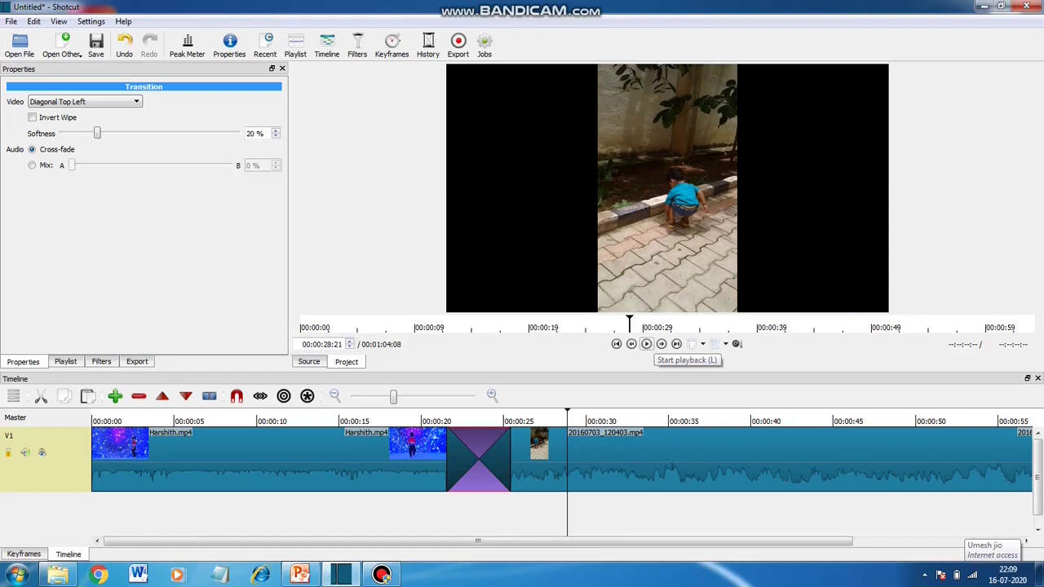
- Look through the available video effects for the transition, down to Custom and back up
left_click(85, 101)
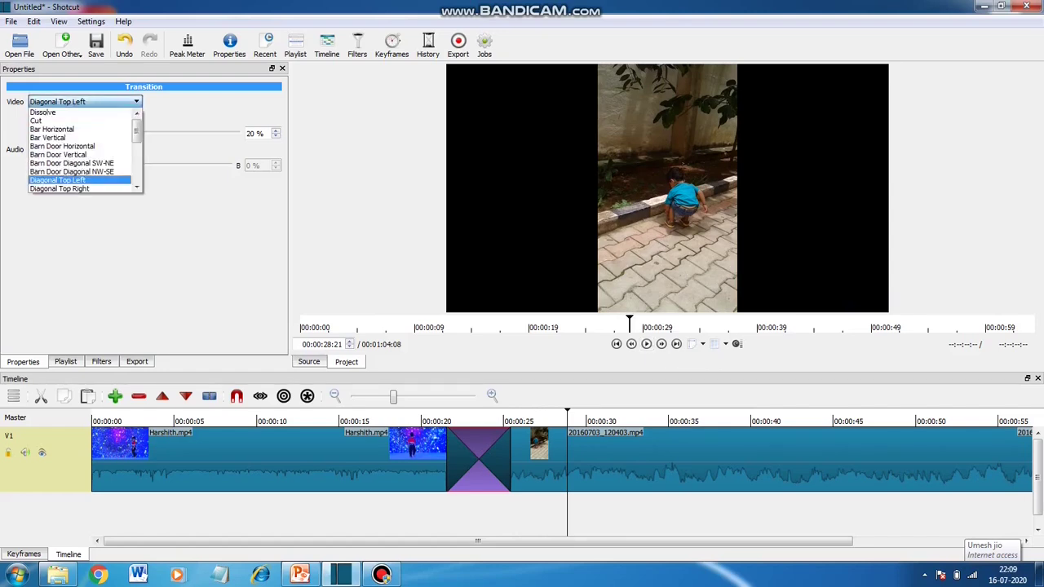
scroll(81, 151, "down", 10)
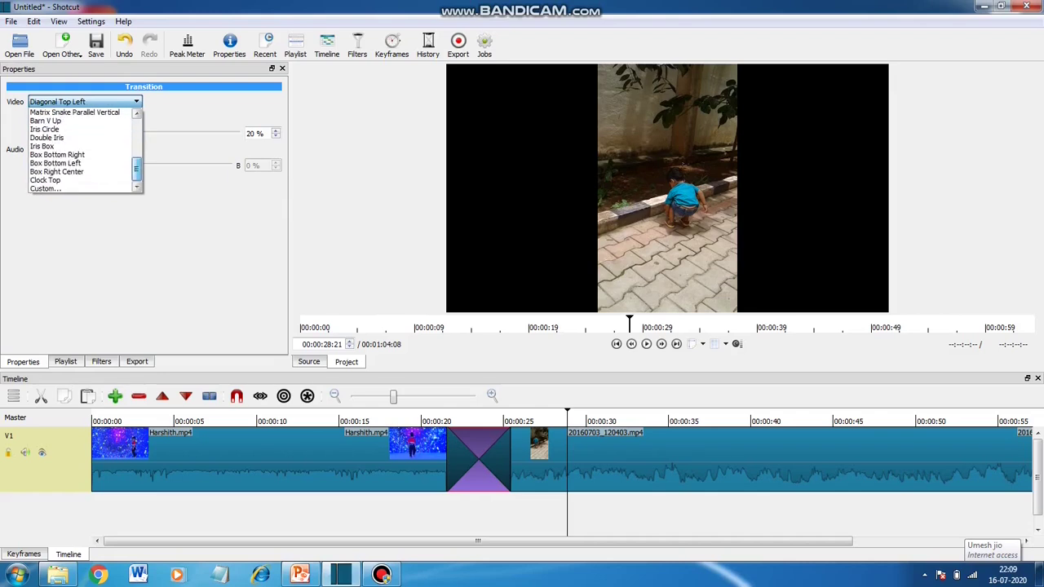
scroll(81, 151, "up", 10)
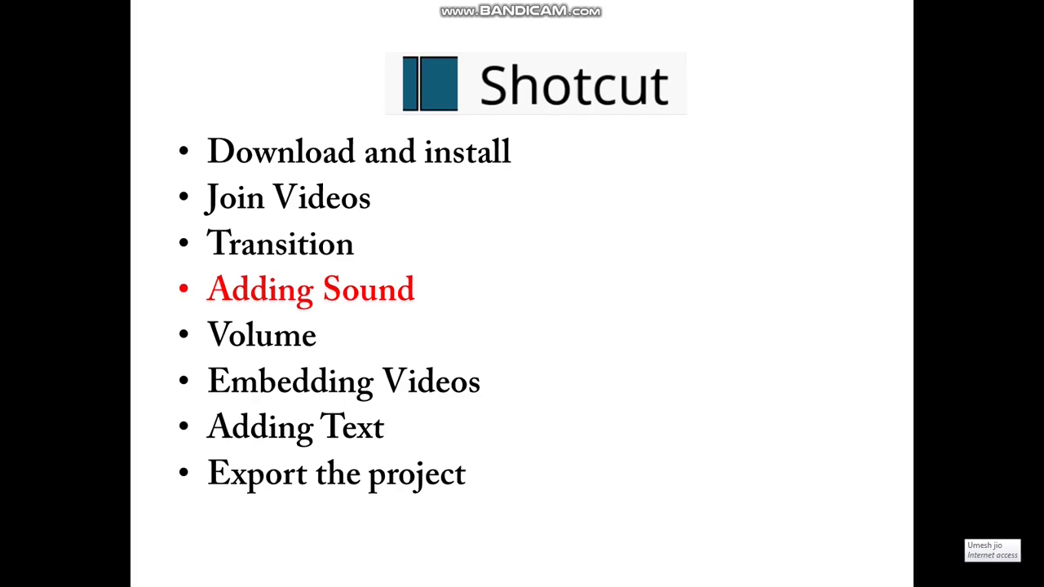
- Switch back to Shotcut and play the project from the start to 00:00:09:16 to hear the first clip's original sound
key("alt+Tab")
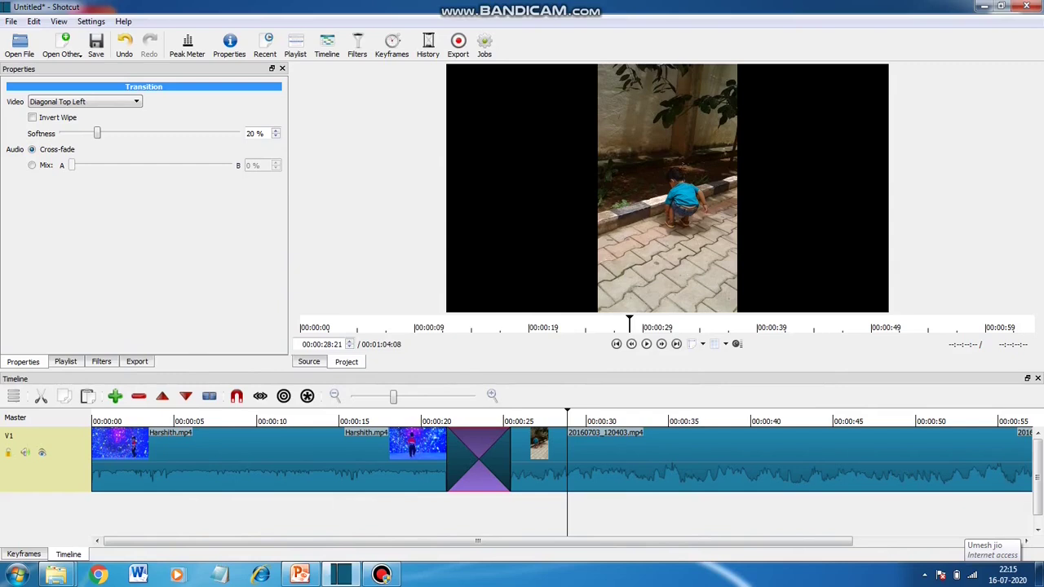
scroll(561, 465, "down", 1)
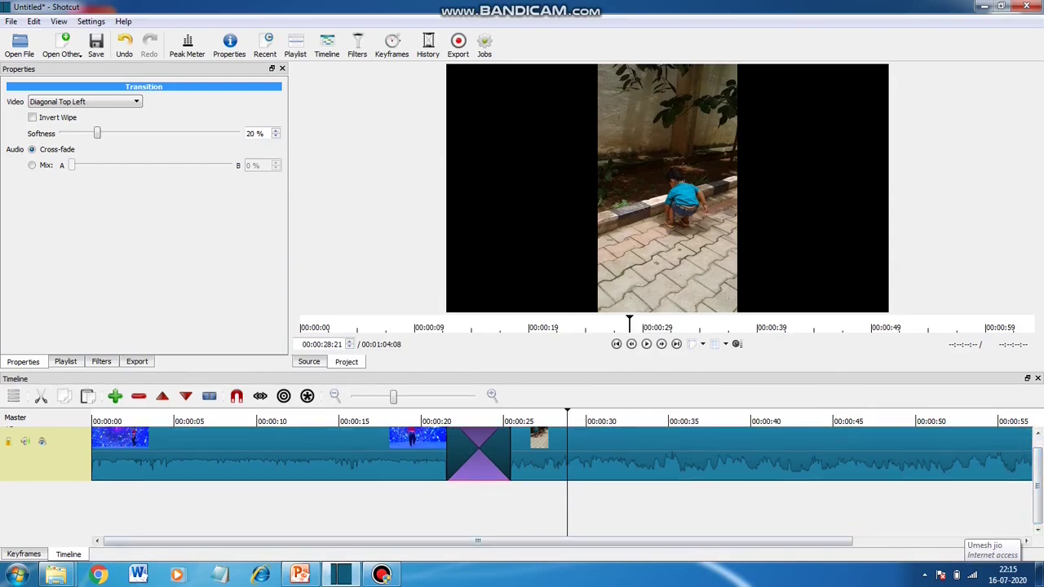
key("Home")
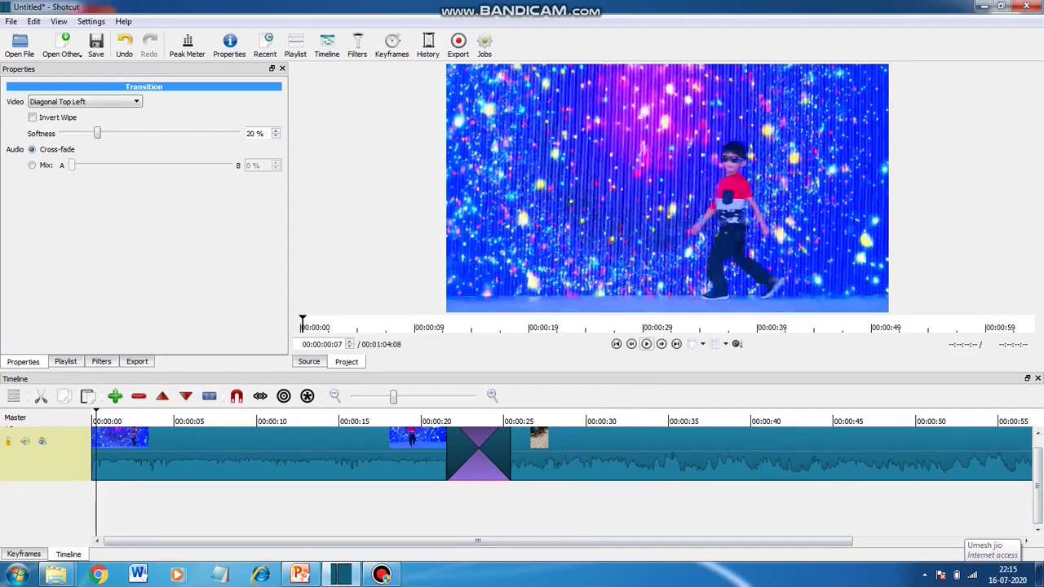
key("space")
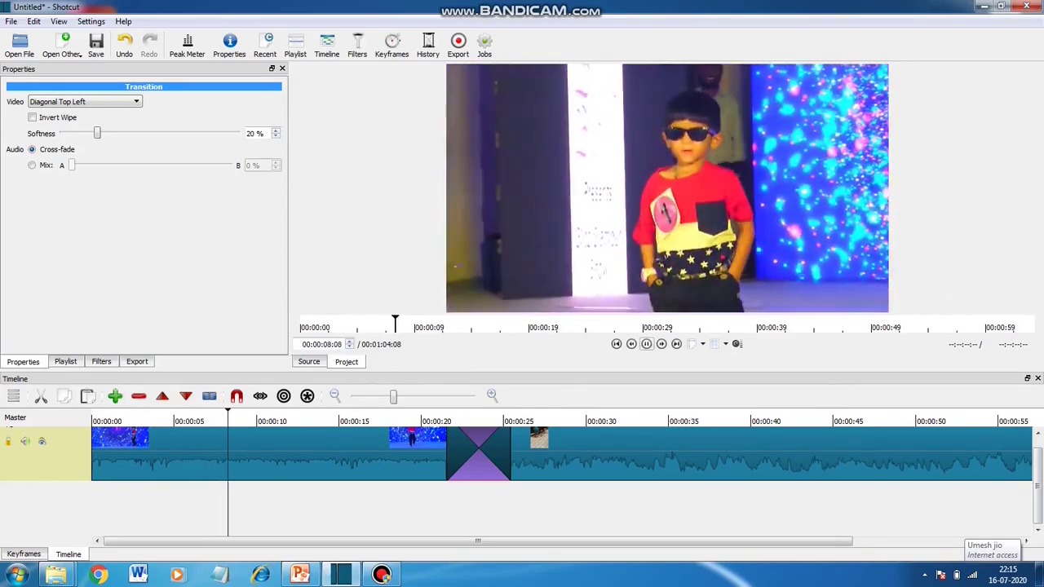
key("space")
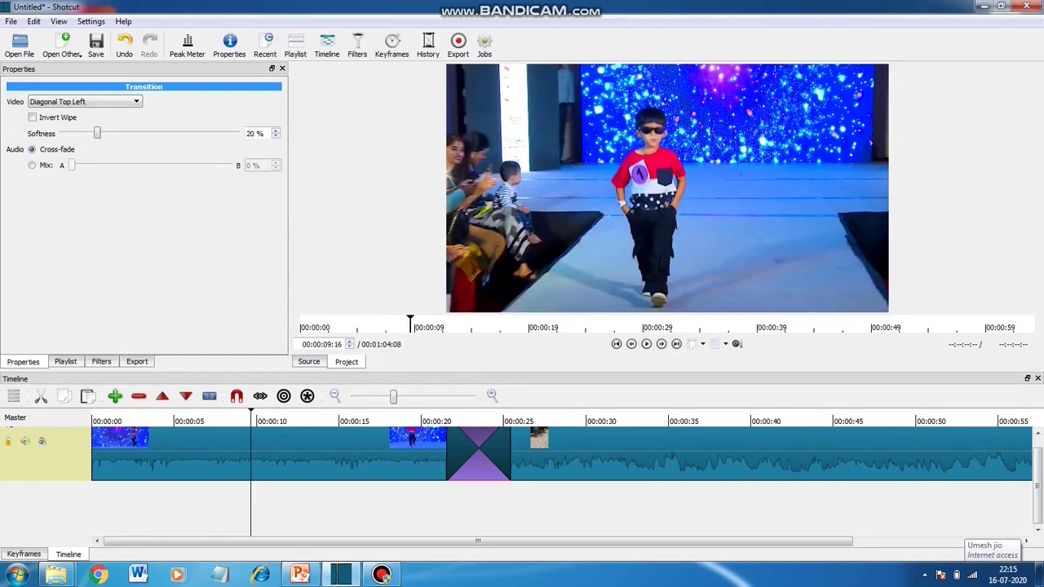
- Detach the audio of the stage performance clip on track V1 onto its own audio track
scroll(1038, 482, "up", 1)
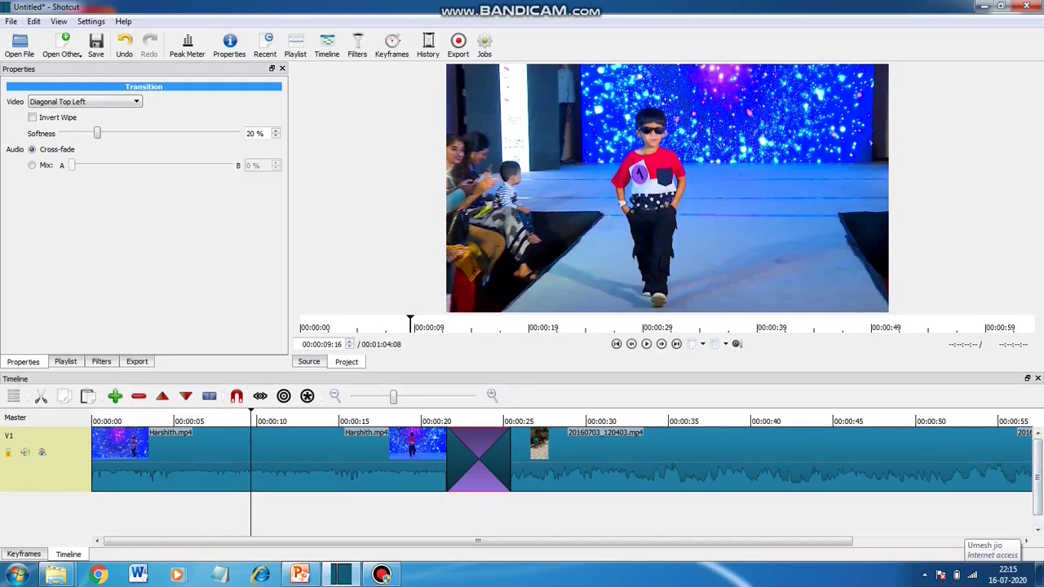
left_click(310, 461)
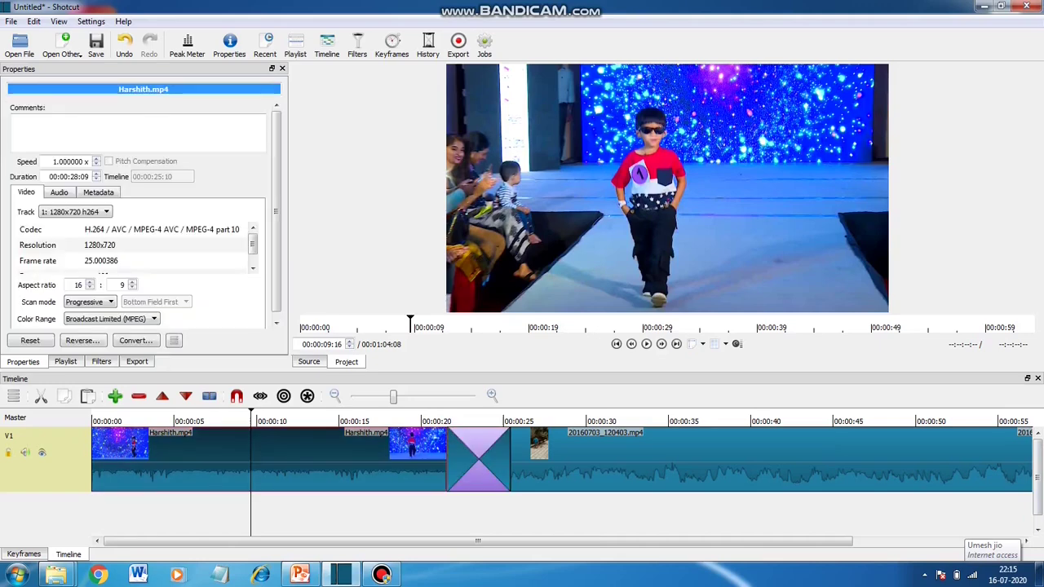
left_click(220, 420)
right_click(254, 431)
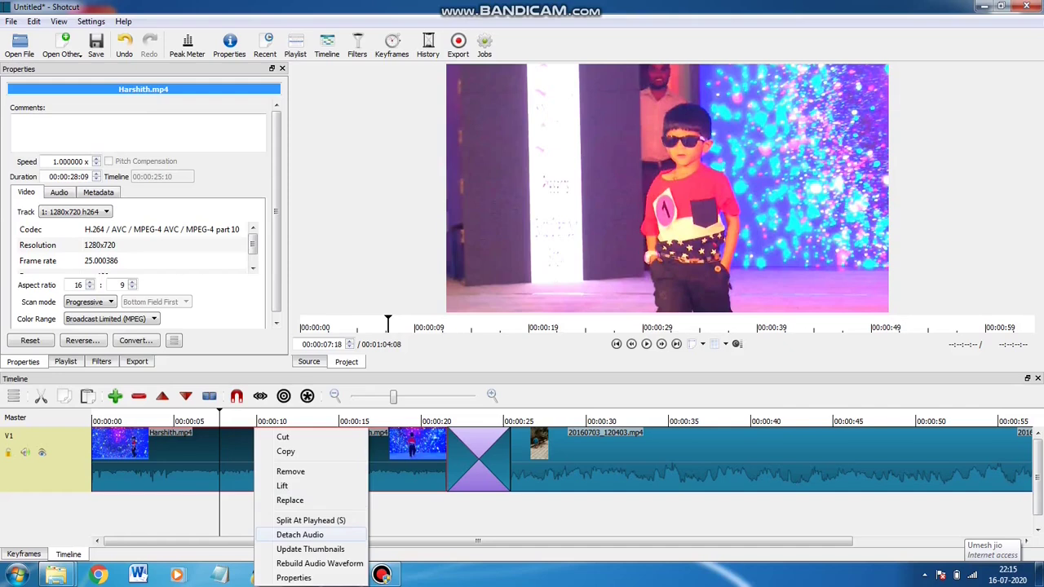
left_click(300, 535)
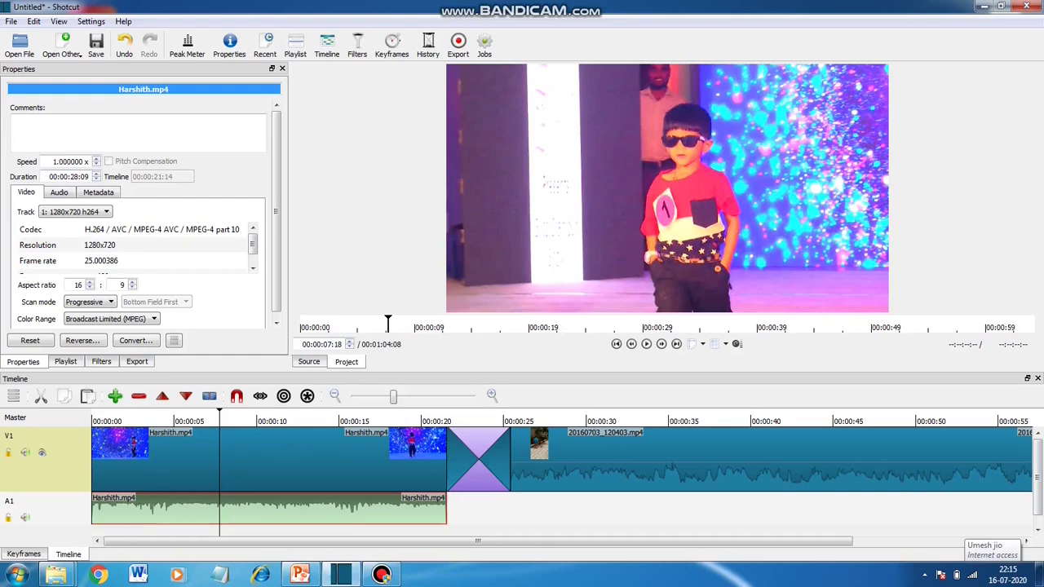
- Remove the detached audio from track A1 and play the stage performance clip to 00:00:07:20 to check its sound
right_click(343, 510)
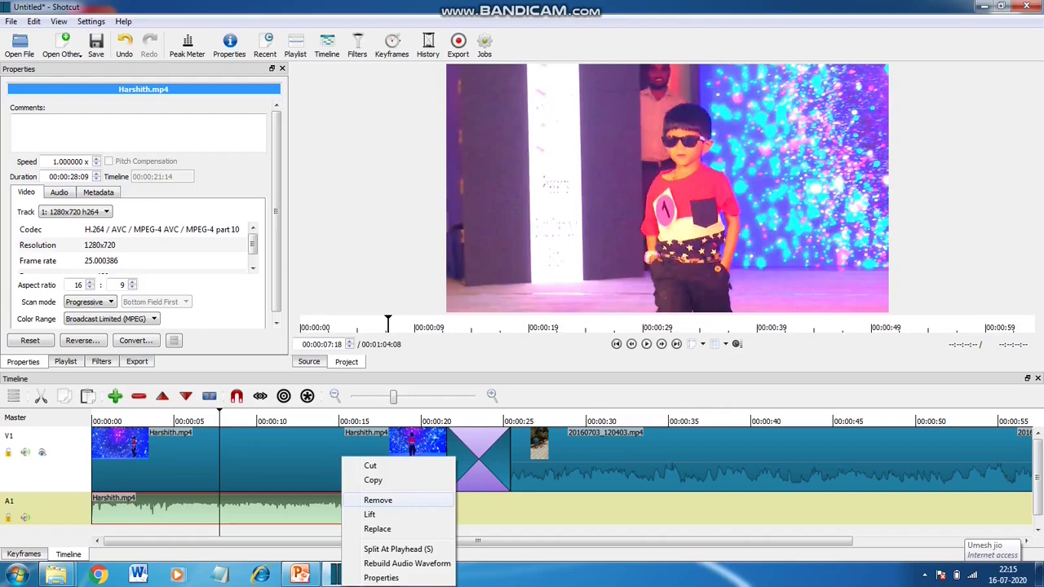
left_click(378, 500)
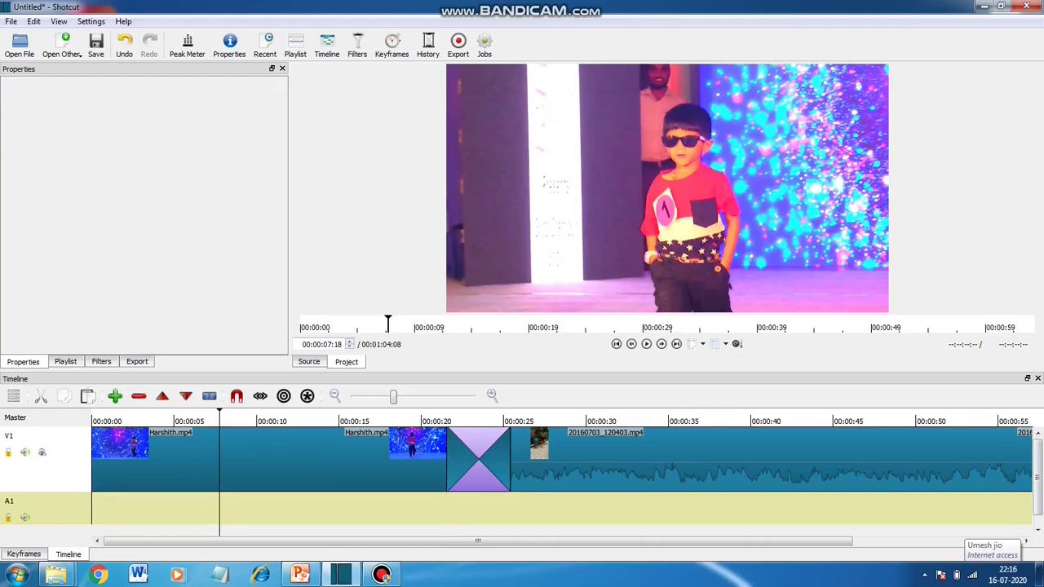
left_click(124, 421)
key("space")
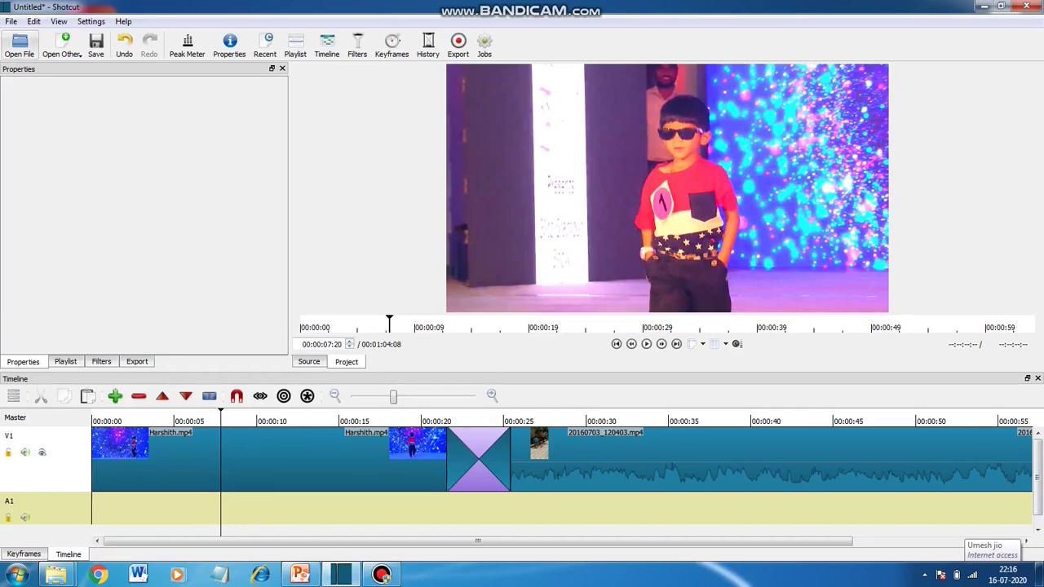
- Open the music file bensound-summer from the Shotcut Training folder and place it at the start of track A1
left_click(19, 45)
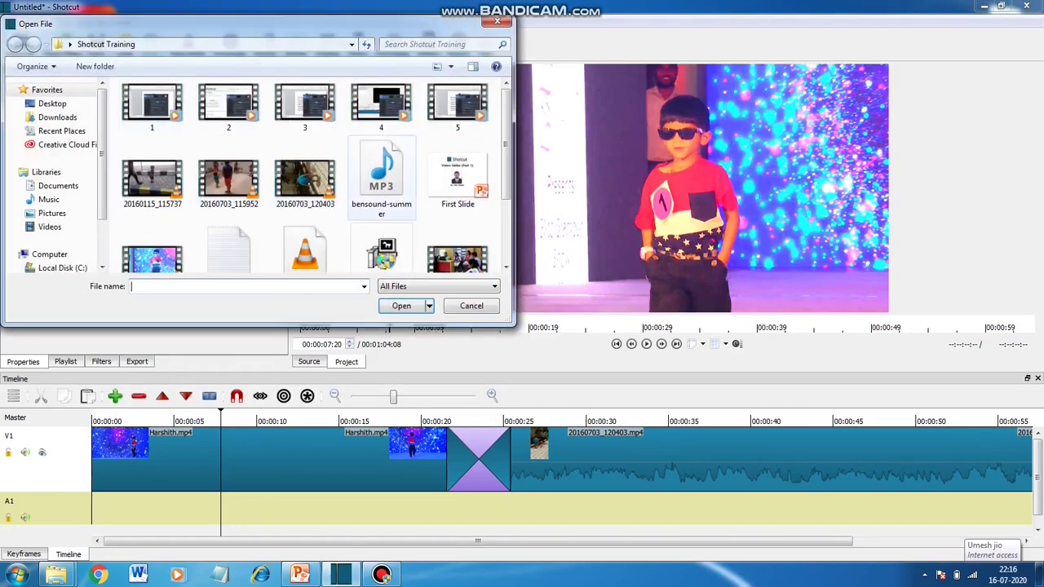
left_click(381, 175)
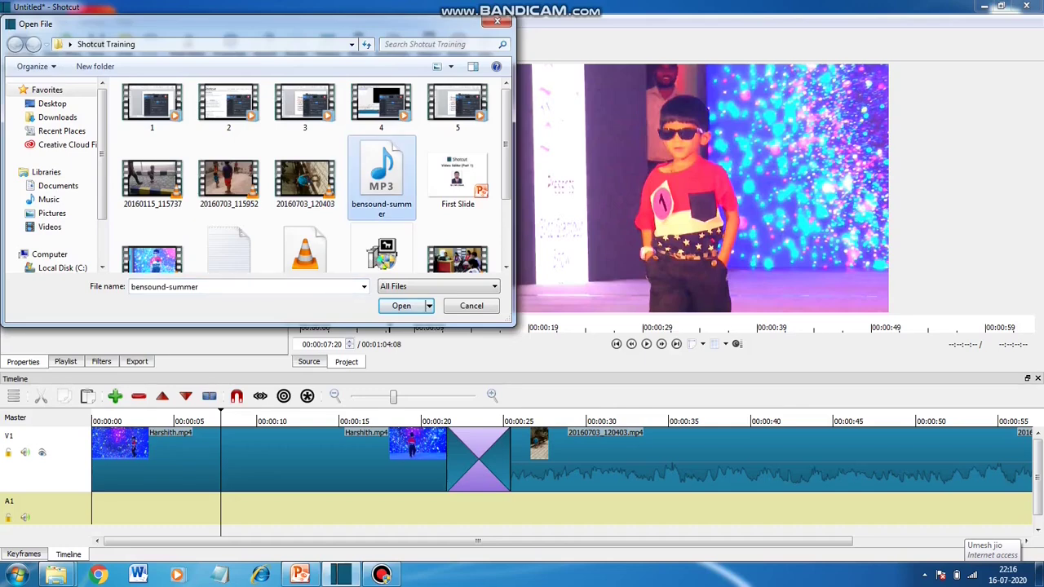
left_click(401, 305)
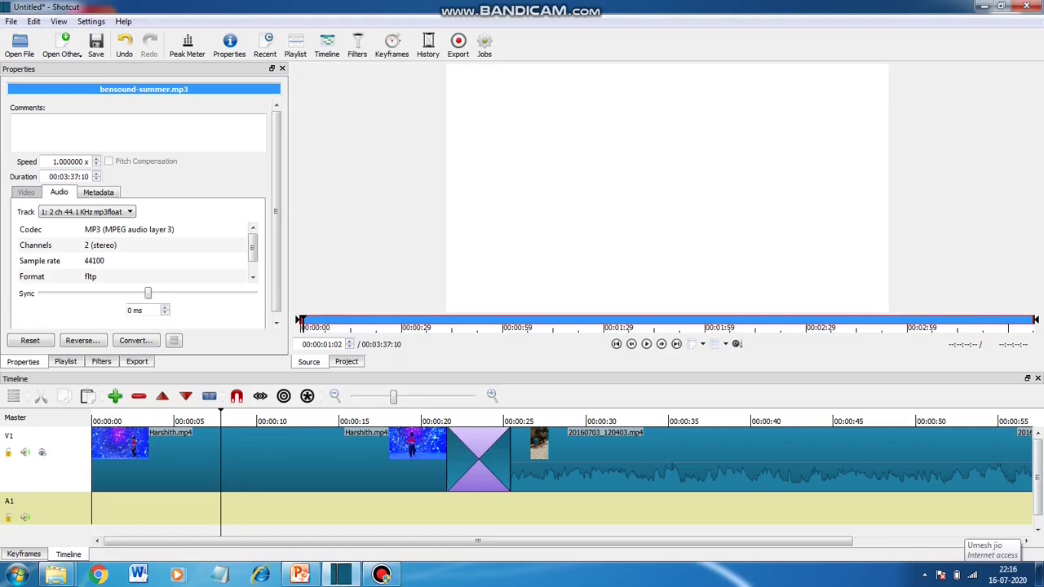
left_click_drag(604, 212, 93, 508)
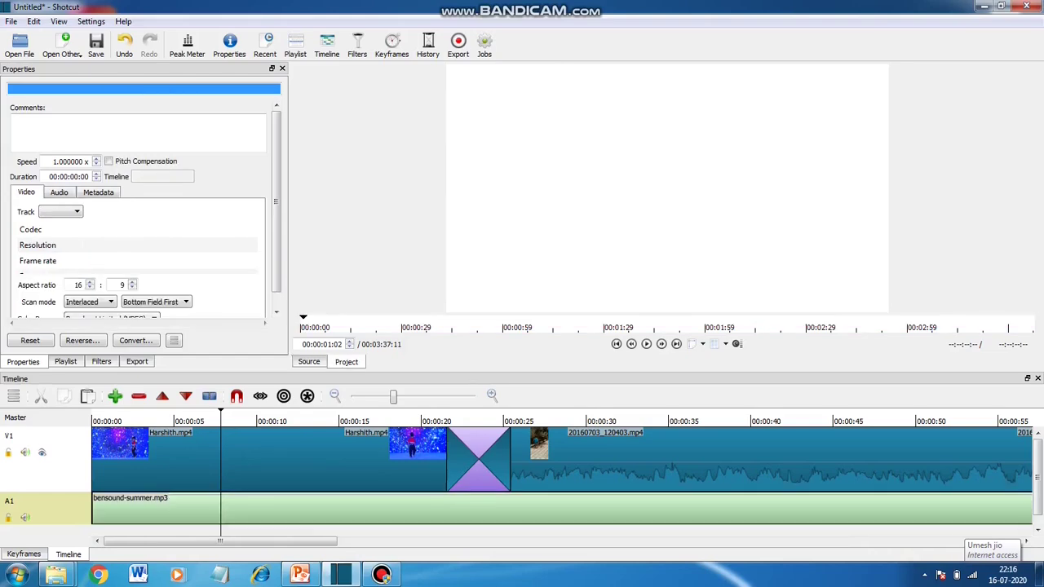
scroll(522, 475, "down", 1)
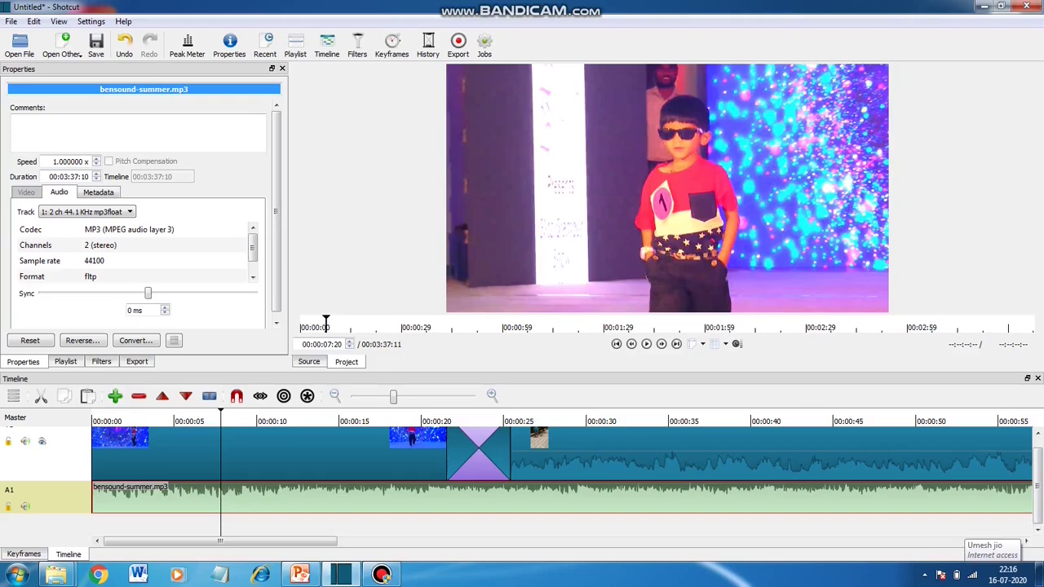
- Play the project from the start to 00:00:08:04 to hear the background music
key("Home")
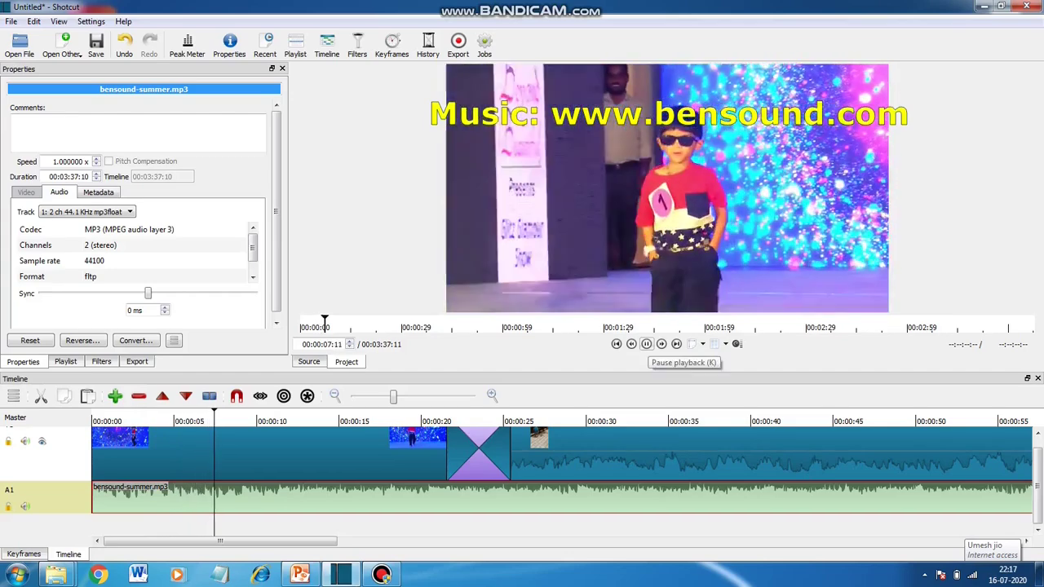
left_click(646, 343)
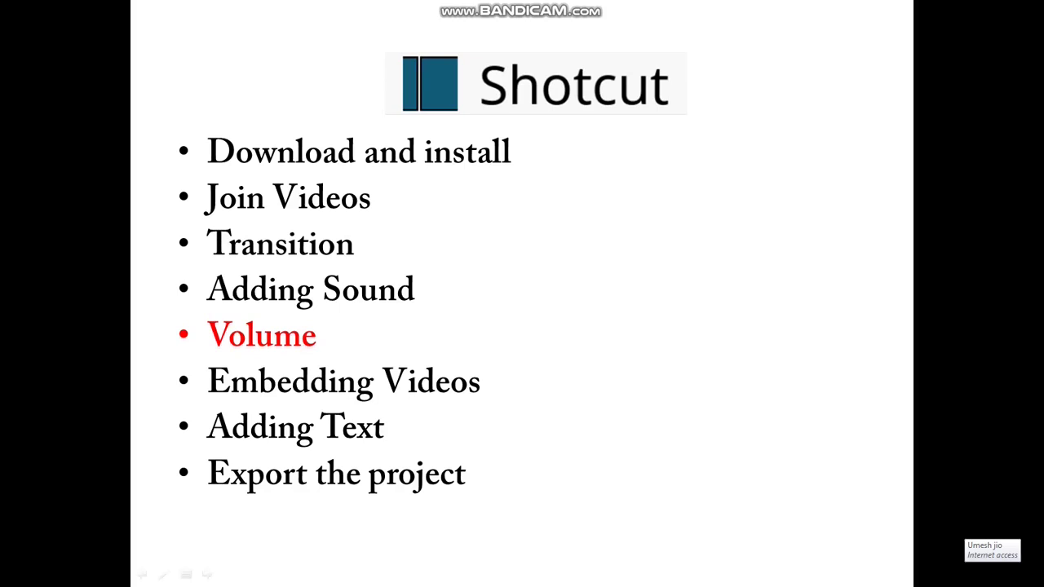
- Switch back to Shotcut and play the project from 00:00:03:09 to 00:00:07:10 to judge the music's volume
right_click(928, 354)
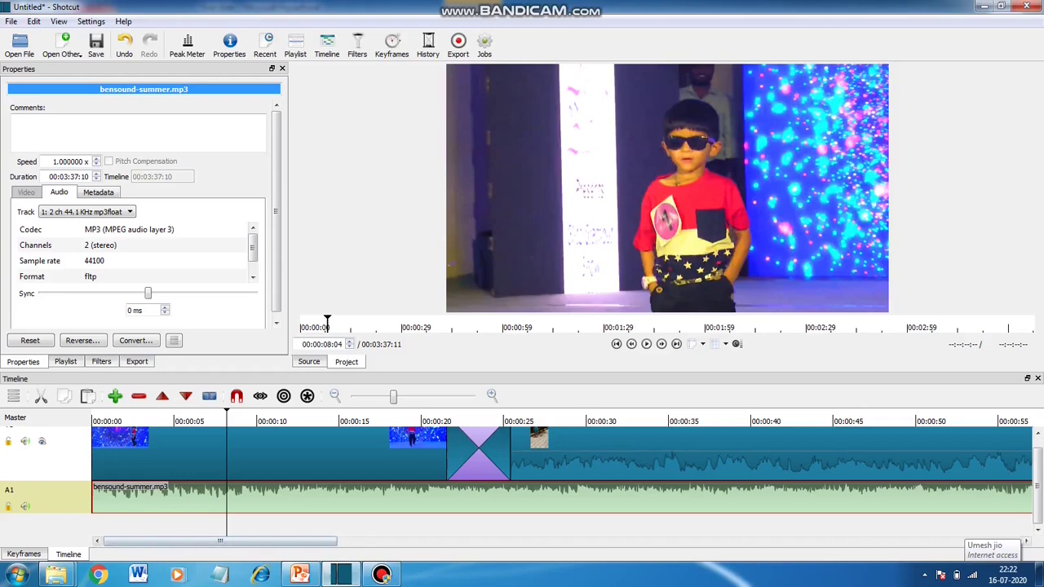
left_click(124, 421)
left_click(148, 421)
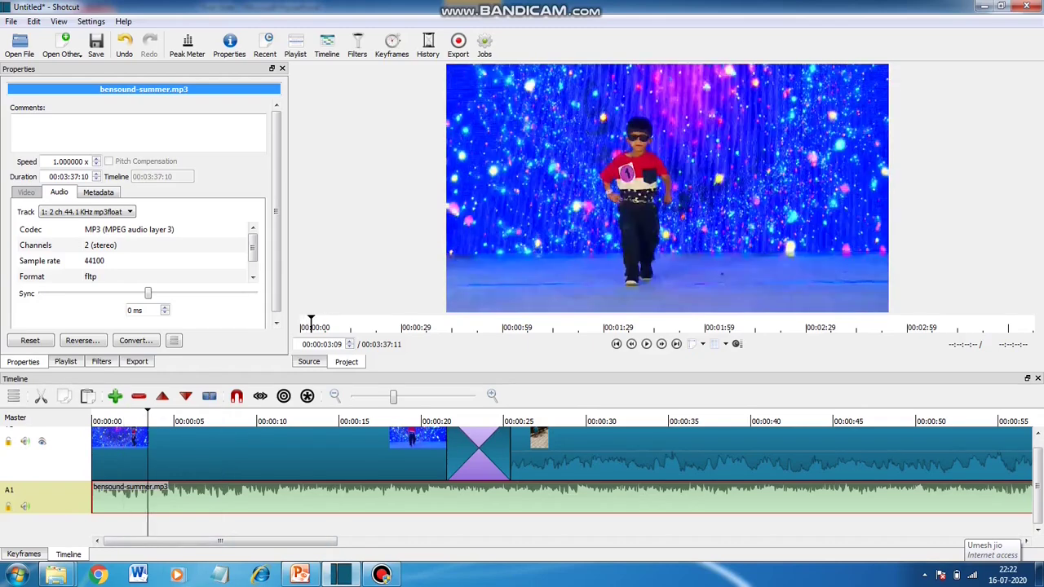
left_click(646, 343)
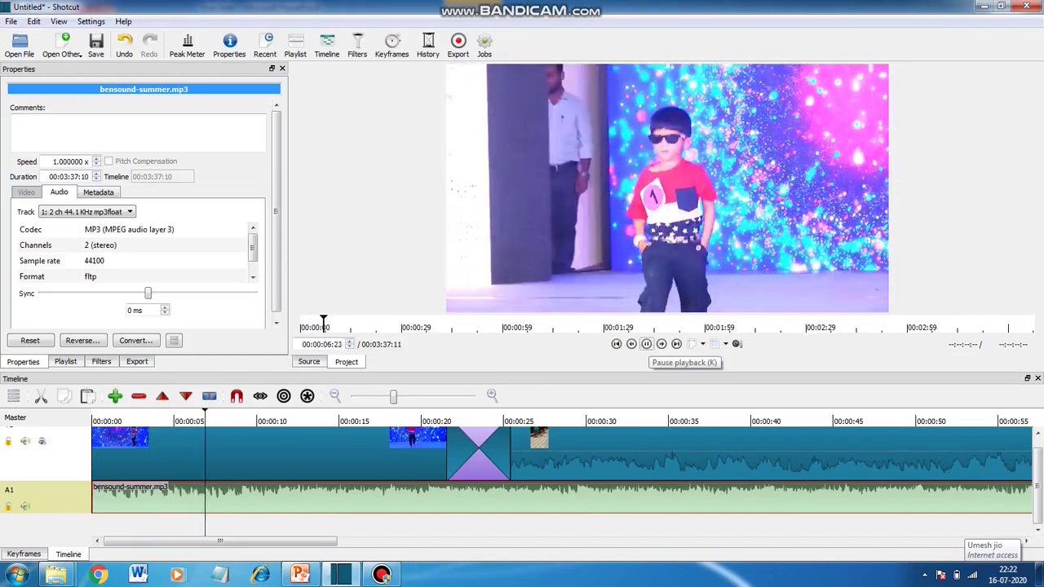
left_click(646, 344)
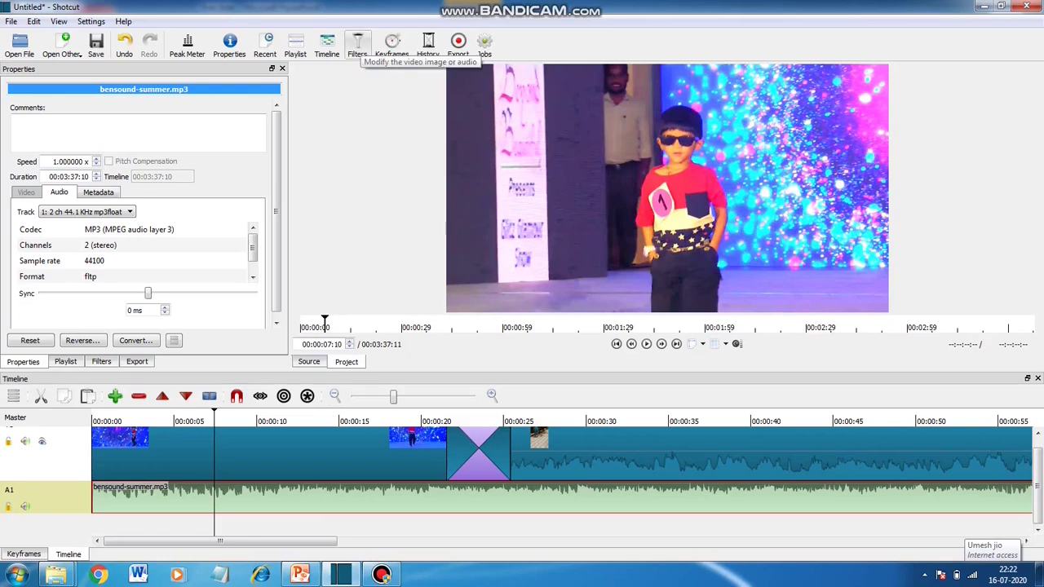
- Add a Gain / Volume filter to the bensound-summer music clip and set its level to 24.0 dB
left_click(357, 45)
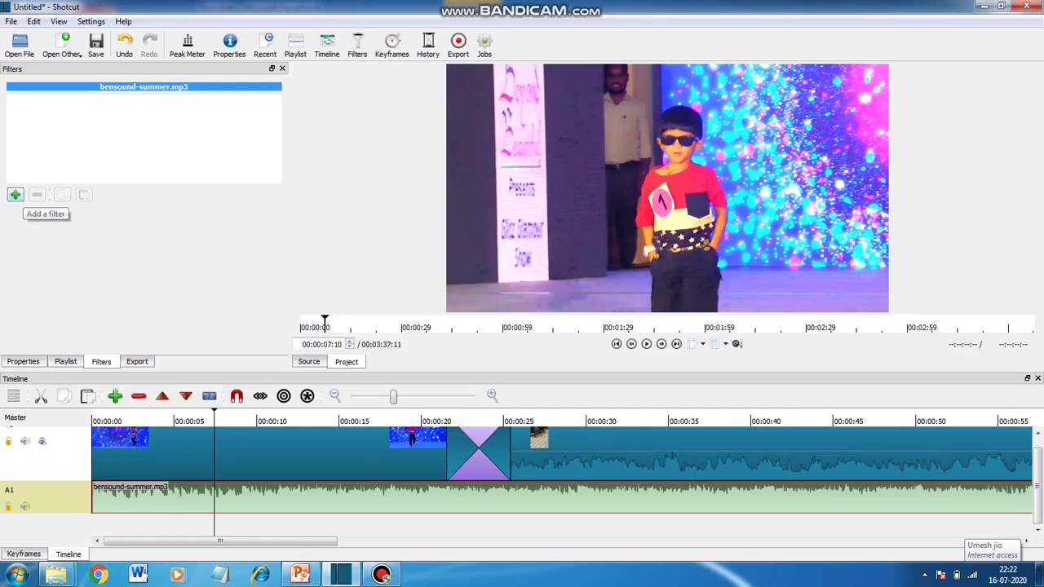
left_click(15, 195)
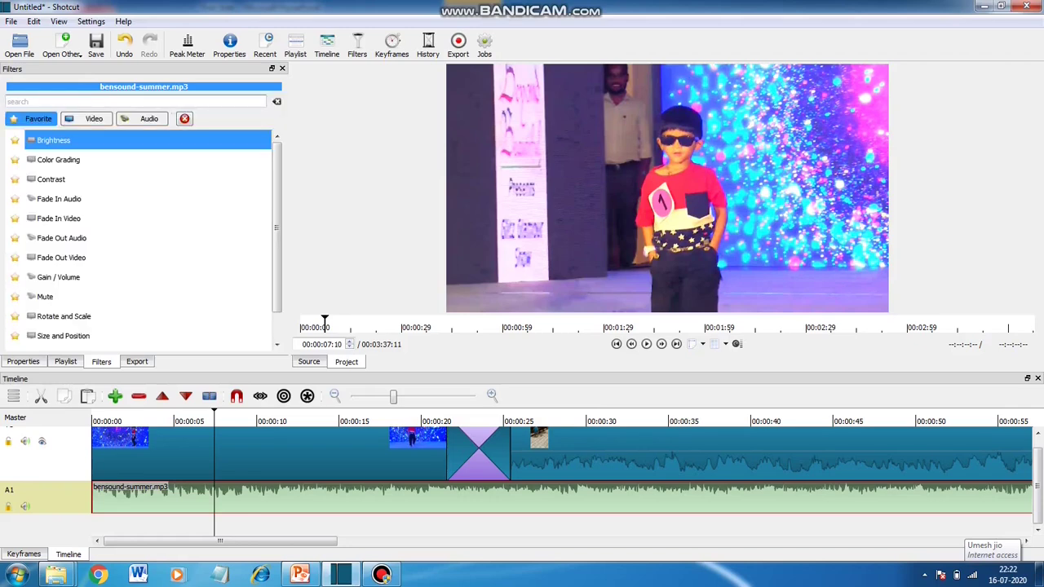
type("g")
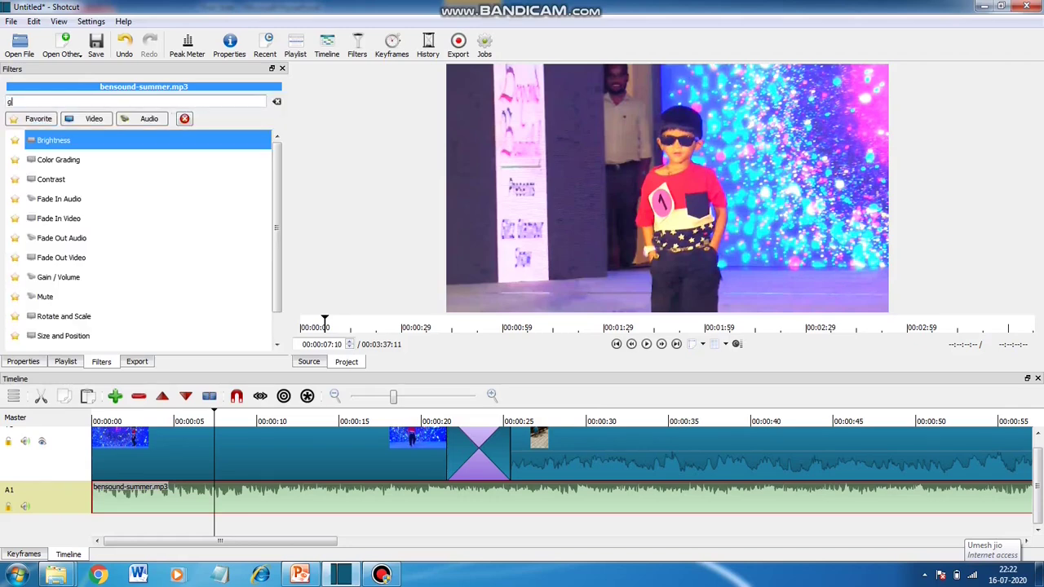
type("ai")
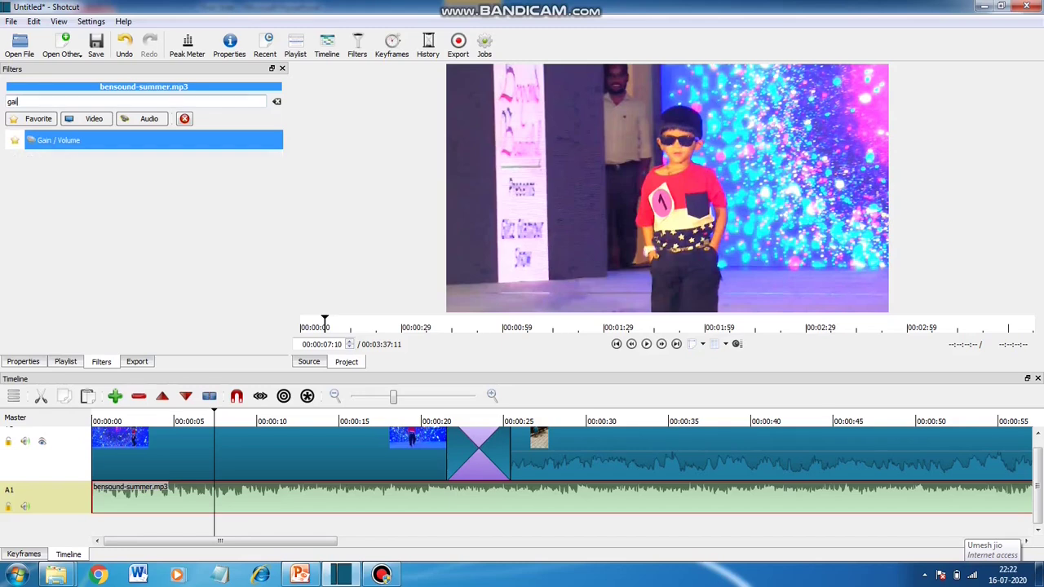
key("Return")
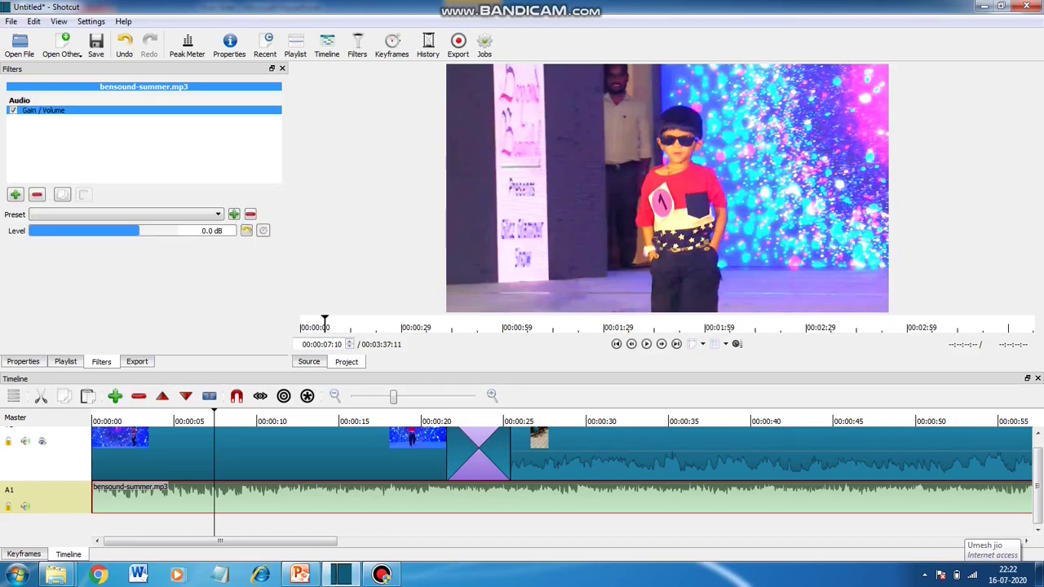
left_click_drag(139, 231, 177, 231)
- Play the project from 00:00:02:09 to about 00:00:08:15 to hear the music with the raised volume
left_click(152, 421)
left_click(131, 421)
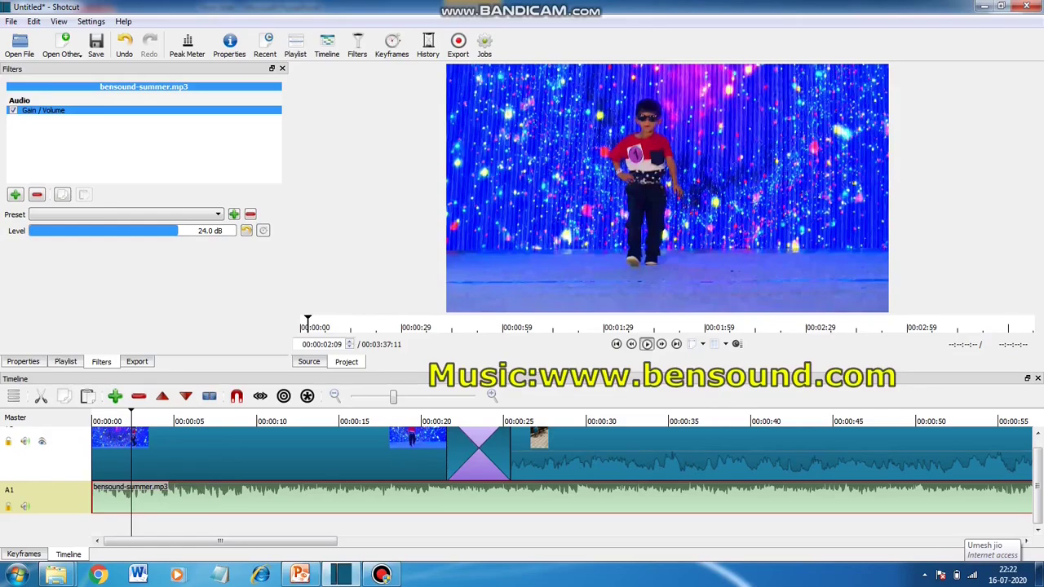
left_click(646, 344)
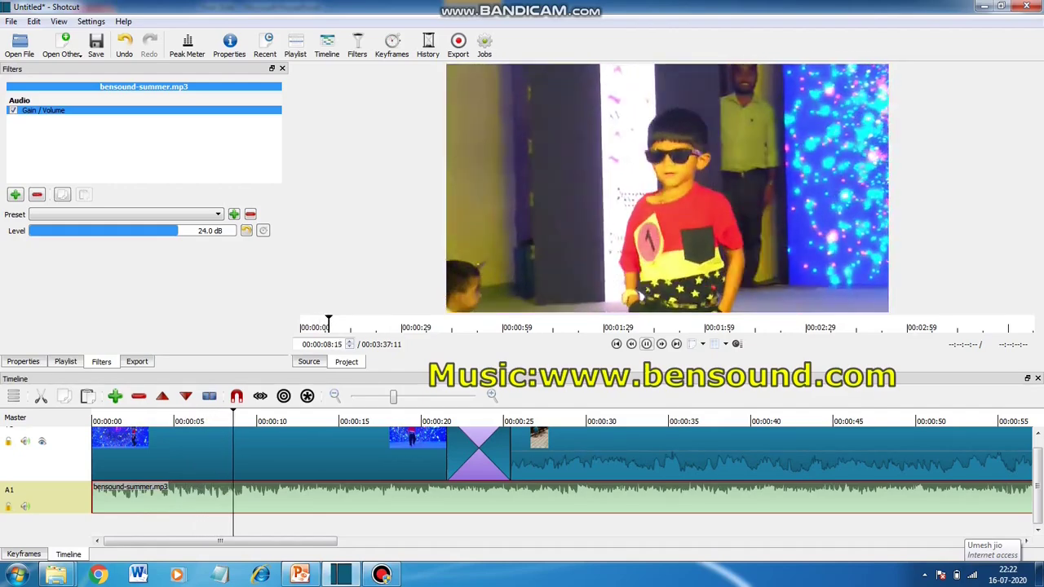
left_click(646, 343)
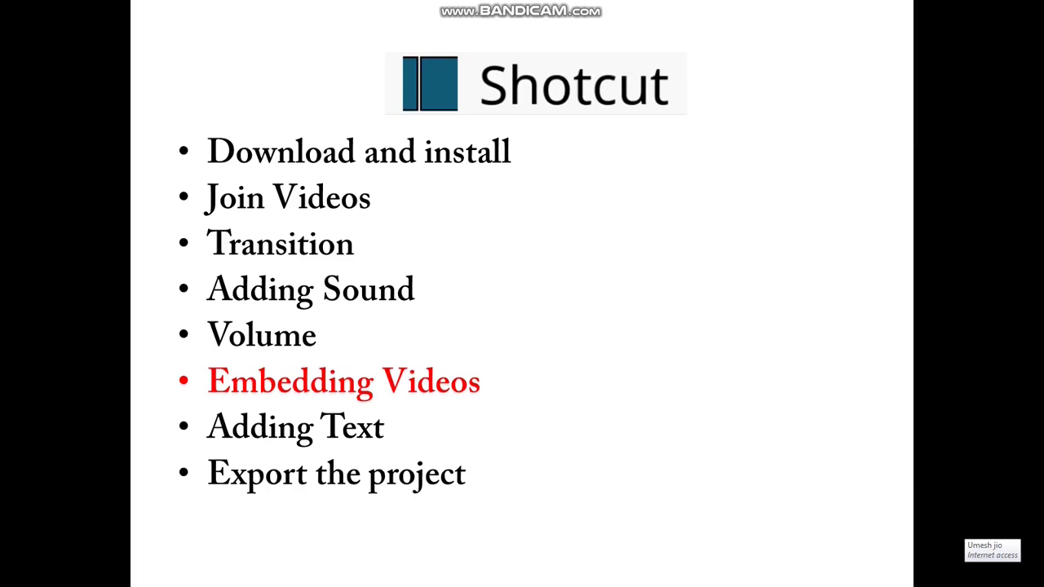
- Switch to the empty Shotcut project, open the video 20160115_115737 without converting it, and append it to the timeline
key("alt+Tab")
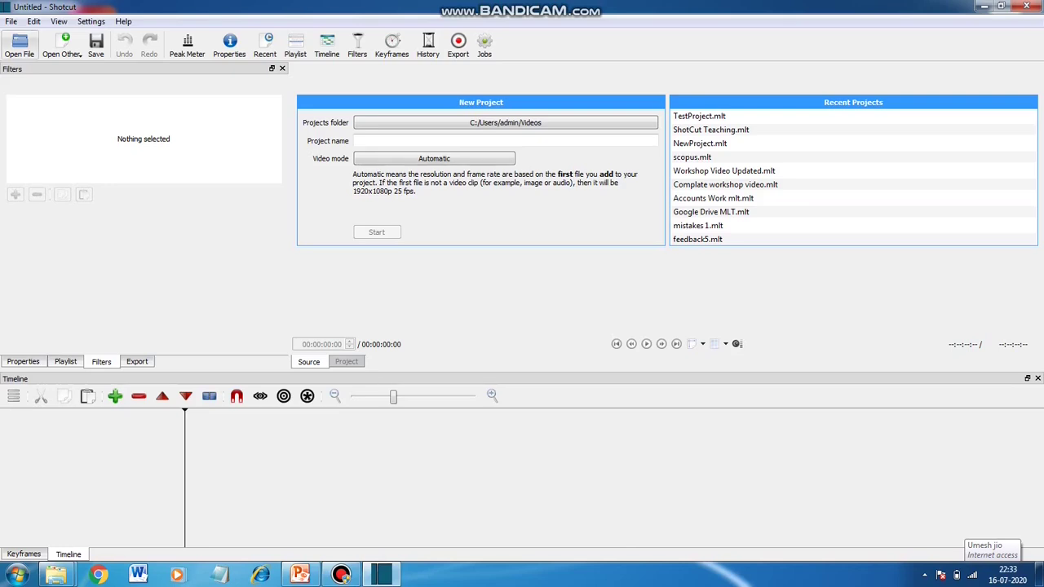
left_click(19, 45)
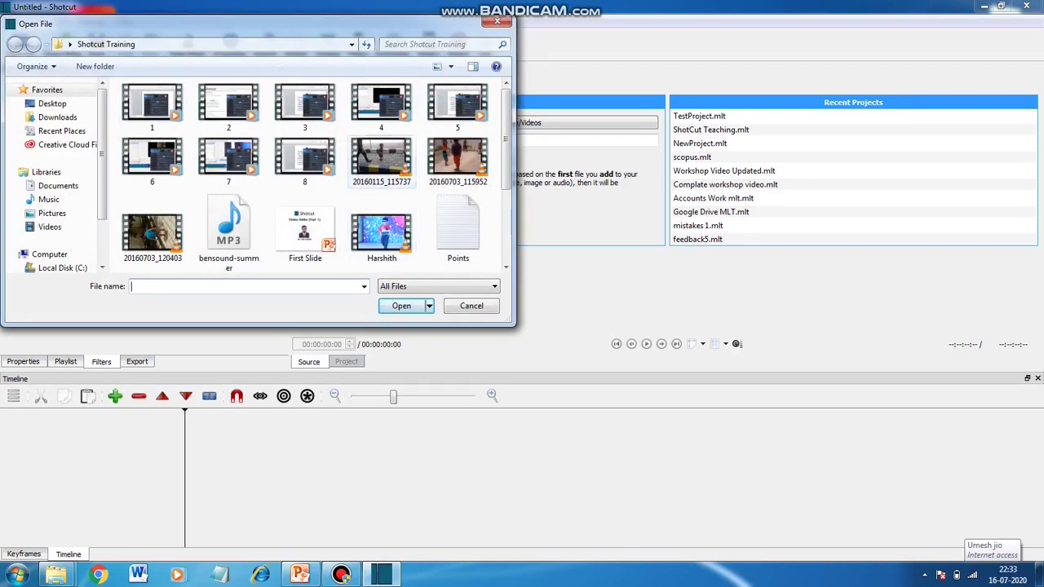
left_click(381, 159)
left_click(402, 306)
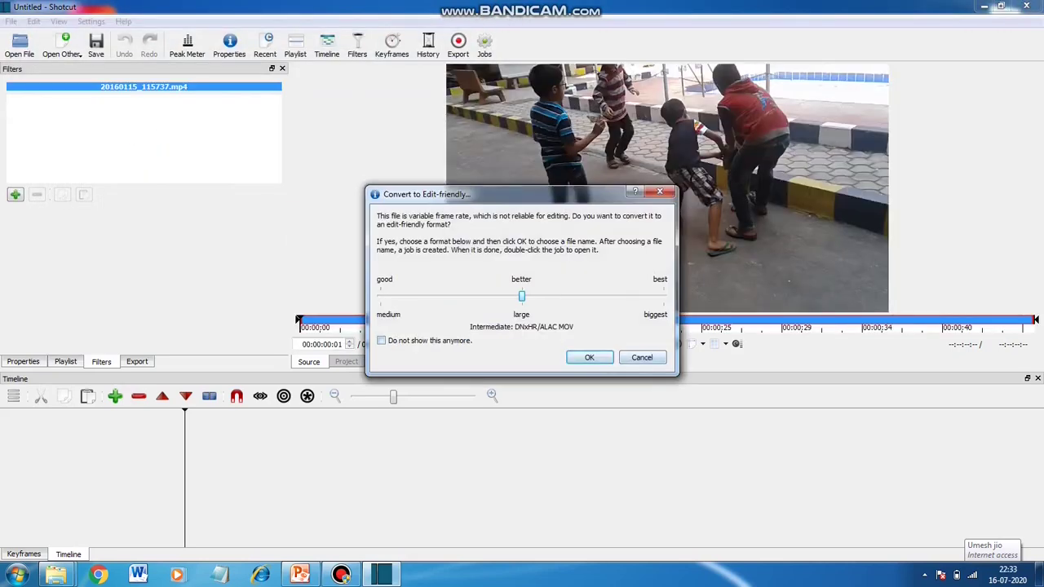
left_click(642, 358)
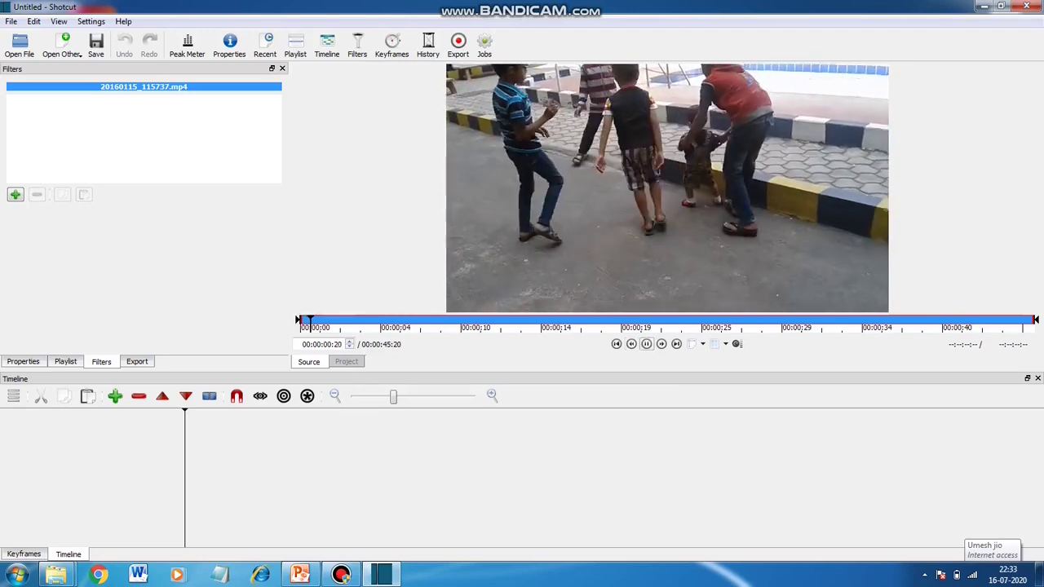
left_click(646, 343)
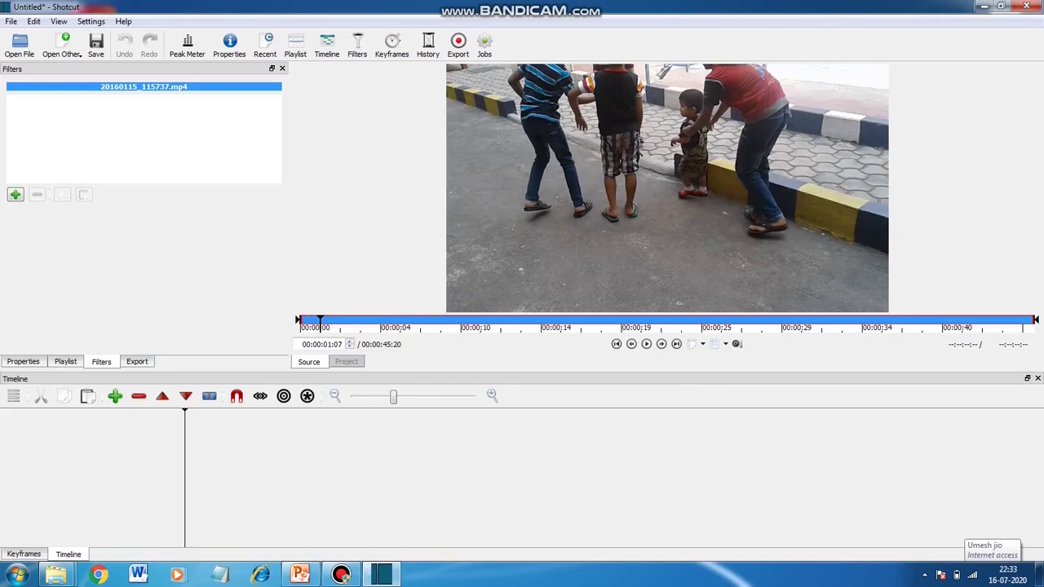
key("a")
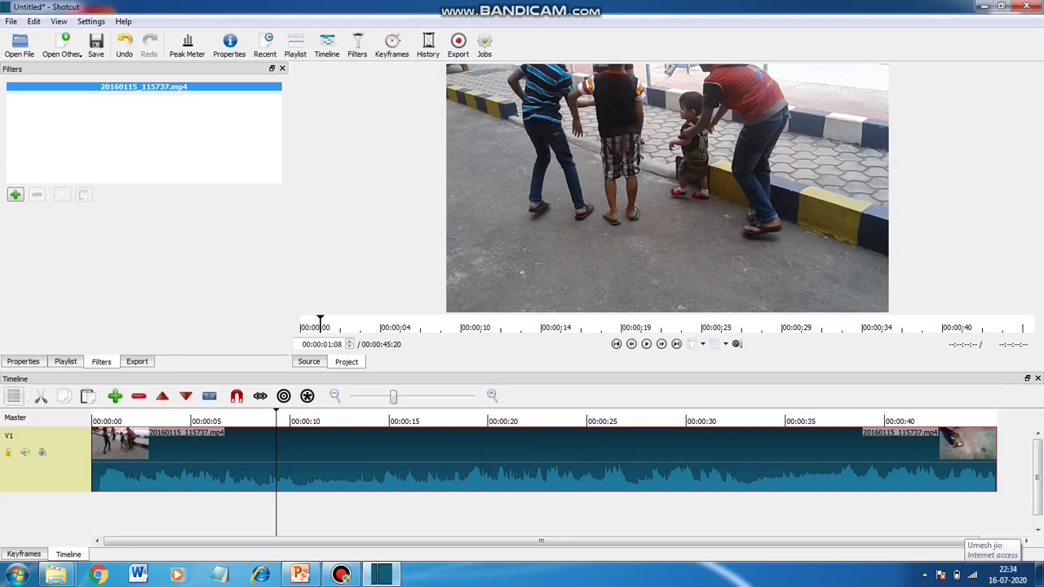
- Add video track V2 and place the stage performance clip from the Shotcut Training folder on it, starting at 00:00:09:12
left_click(13, 396)
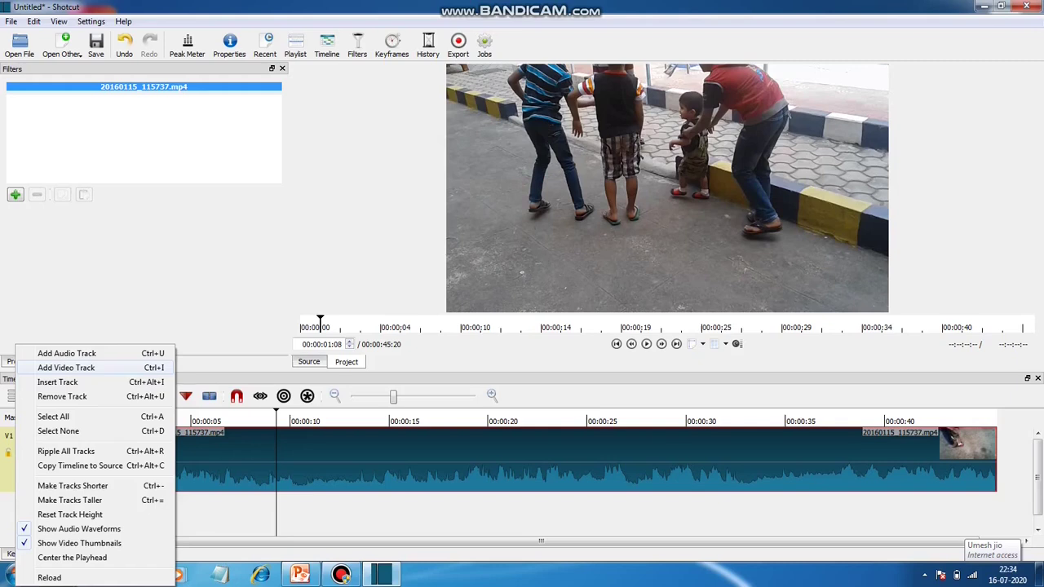
left_click(66, 368)
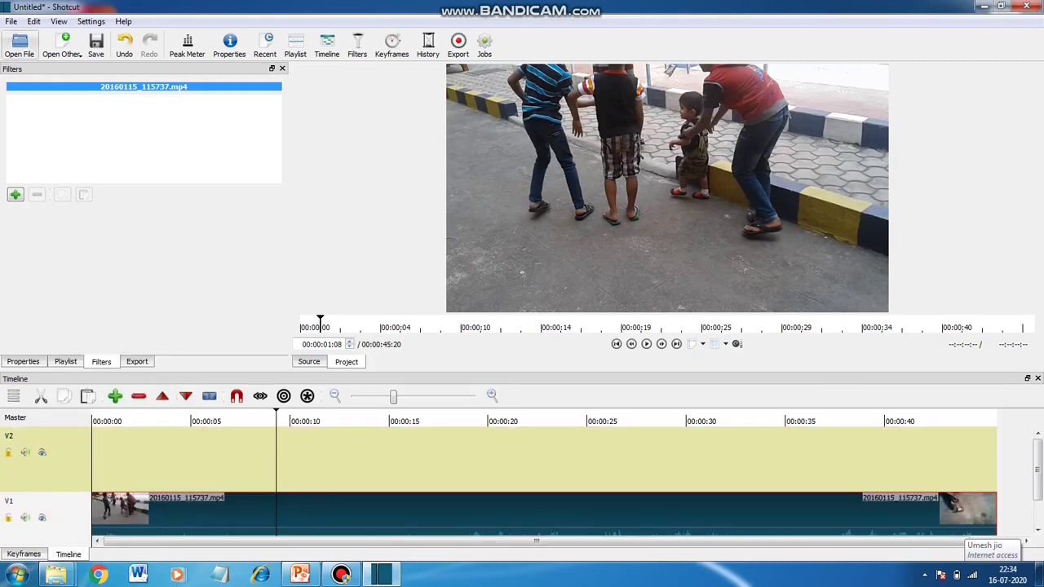
left_click(19, 45)
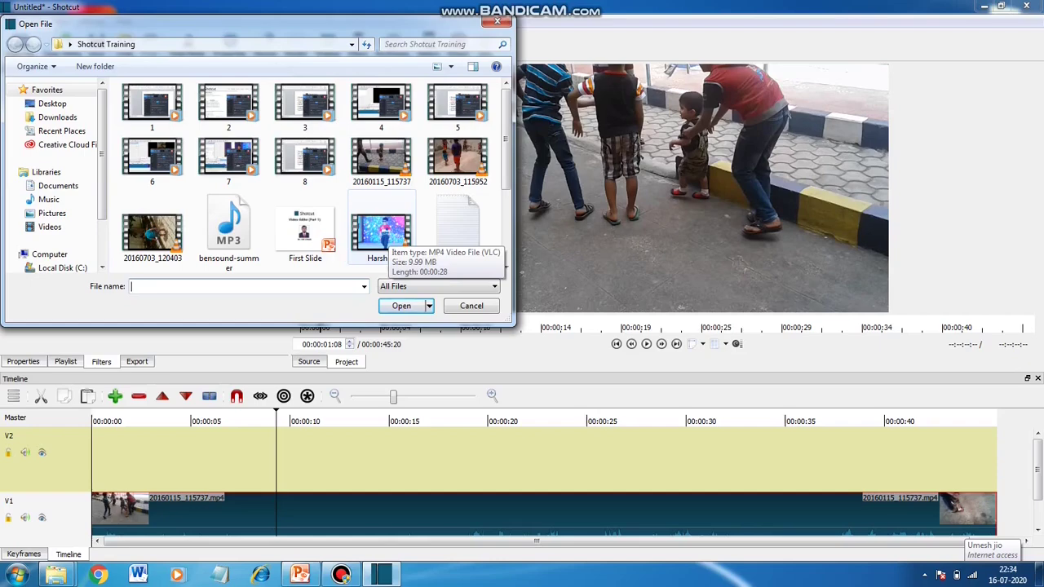
left_click(382, 232)
left_click(401, 306)
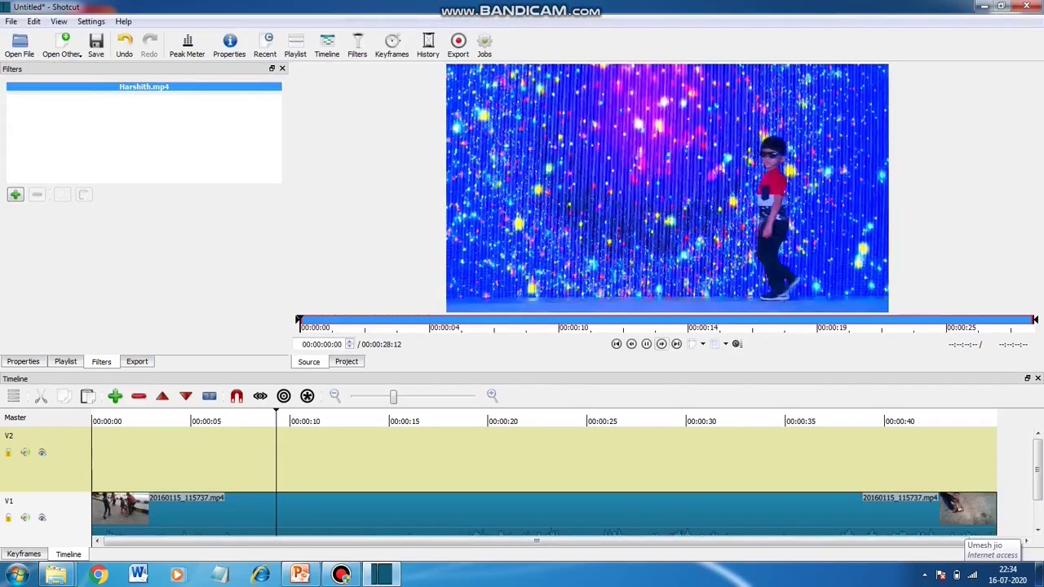
key("space")
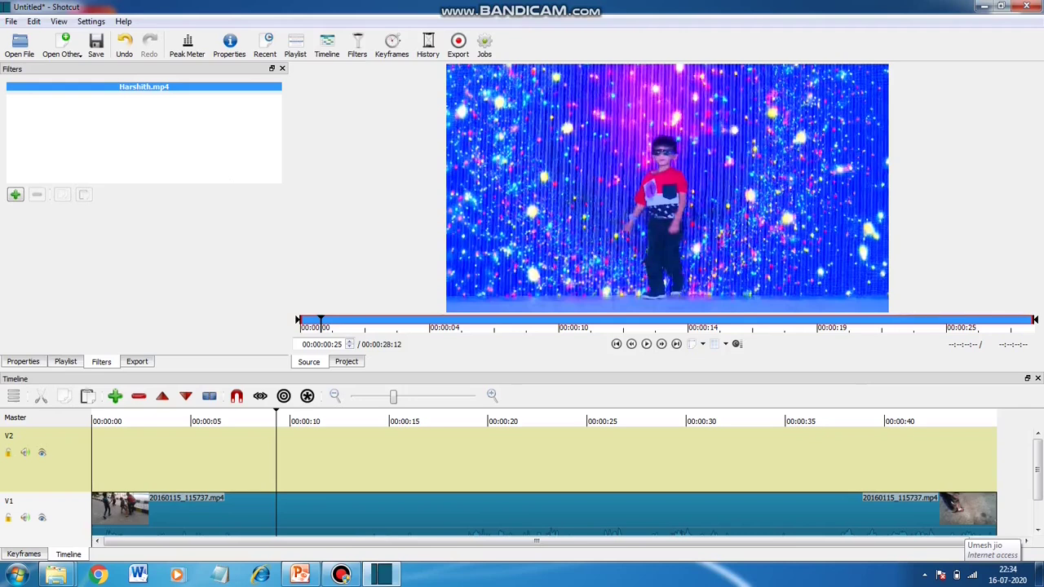
left_click_drag(667, 187, 277, 460)
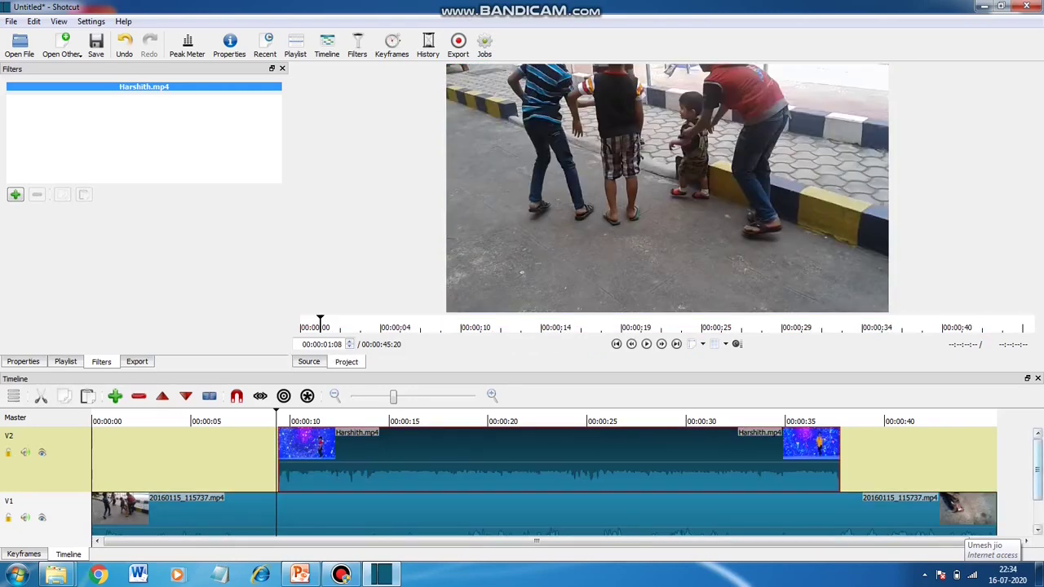
- Play the project from 00:00:07:23 to 00:00:11:22 to check how the V2 clip covers the V1 video
scroll(538, 481, "down", 1)
scroll(538, 481, "down", 1)
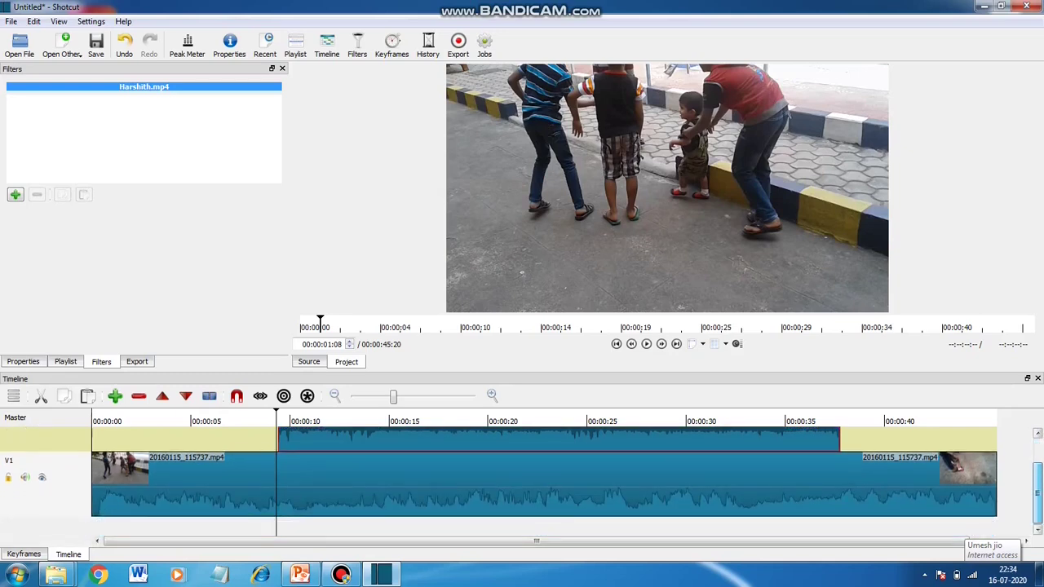
scroll(539, 481, "up", 2)
scroll(539, 481, "down", 2)
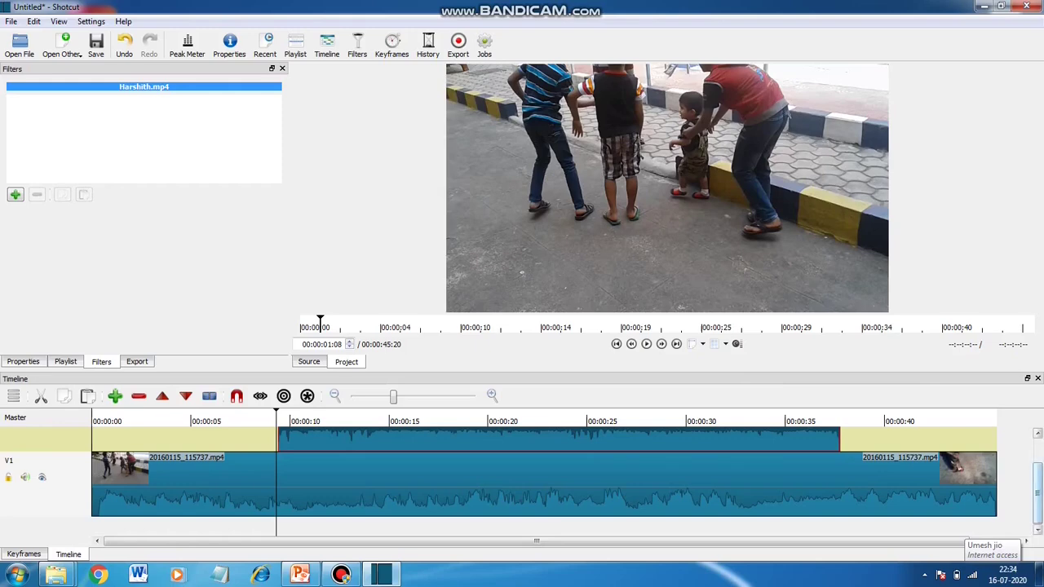
scroll(538, 482, "up", 2)
scroll(538, 481, "down", 2)
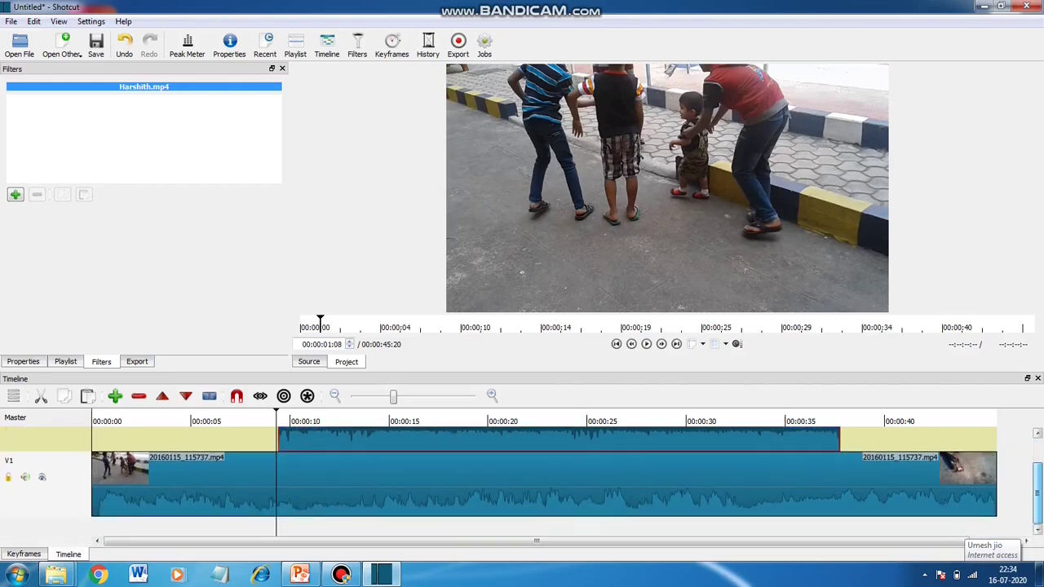
left_click(246, 421)
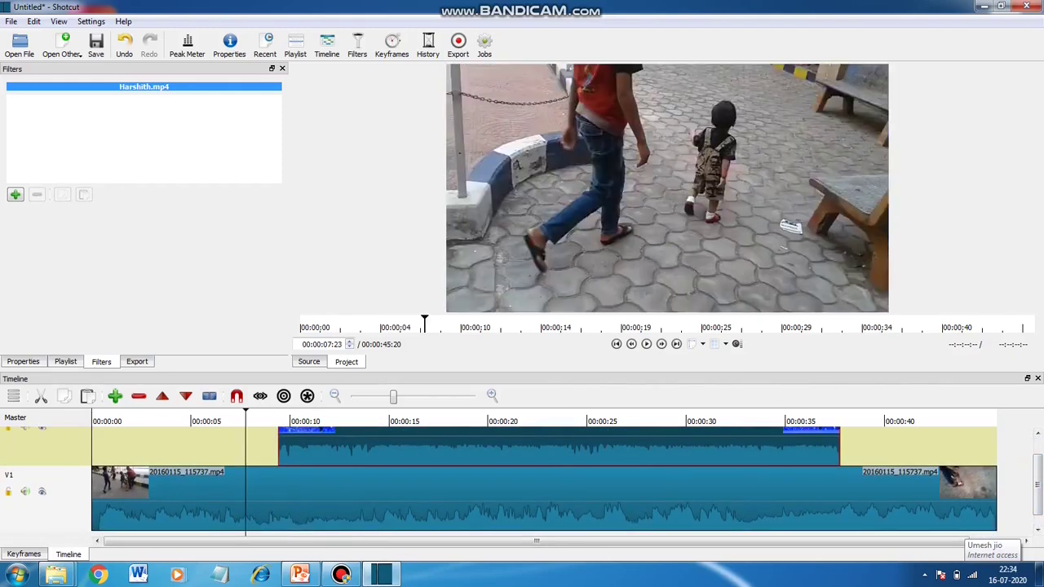
left_click(646, 344)
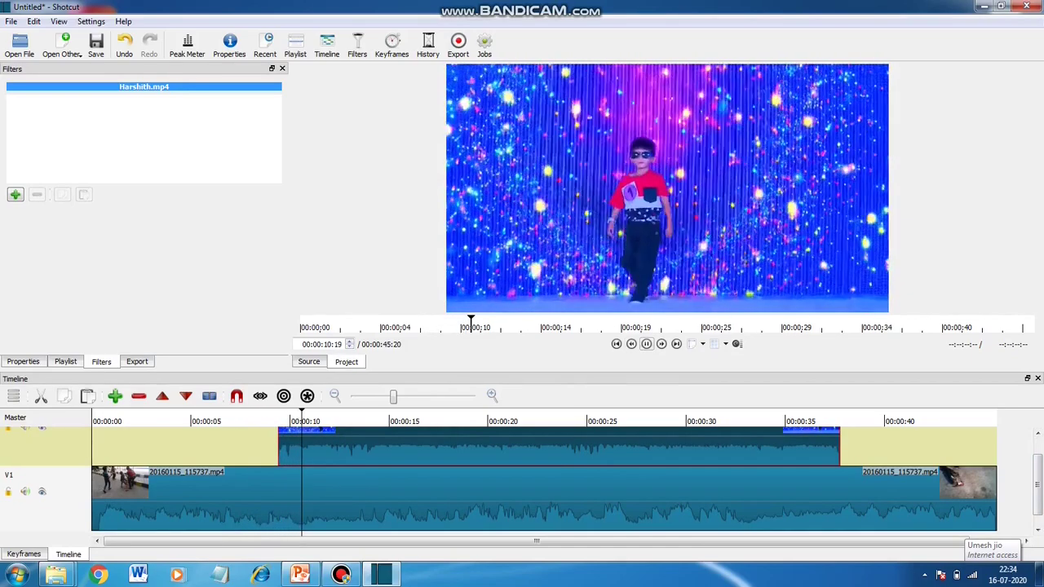
key("space")
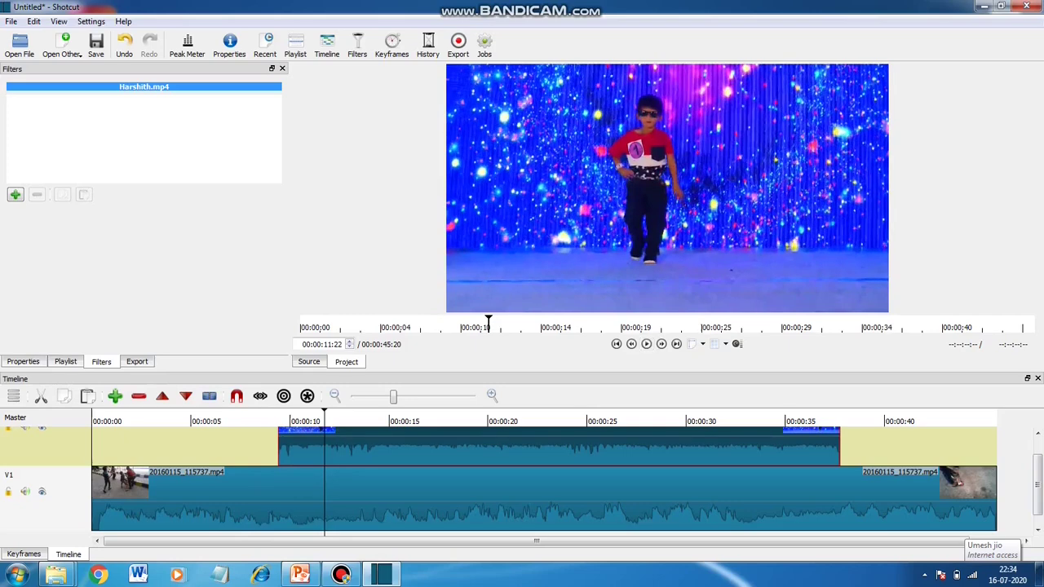
- Move the playhead to the V2 clip's start at 00:00:09:12 and add a Size and Position filter to that clip
scroll(1037, 481, "up", 1)
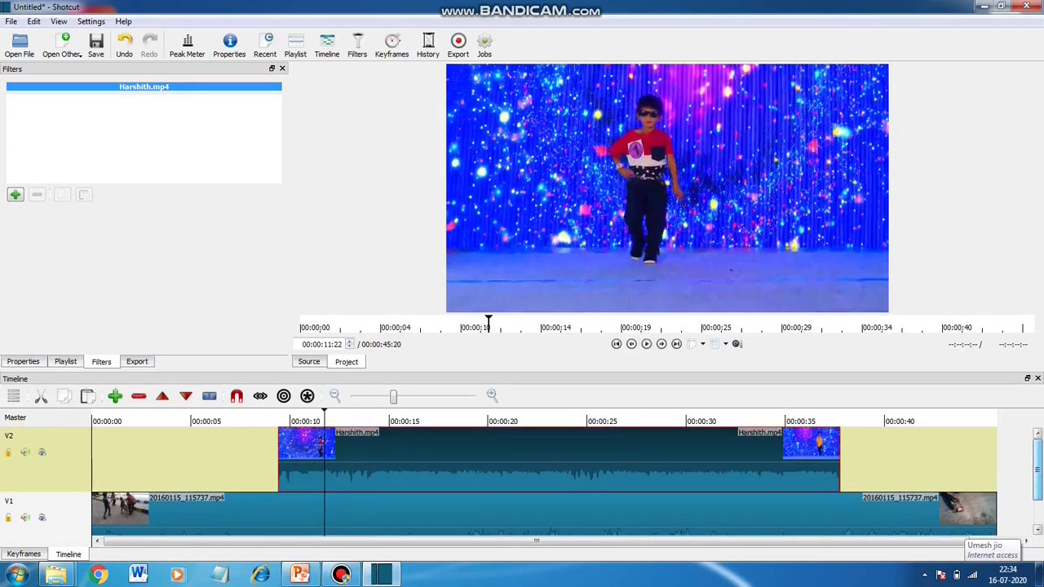
key("Up")
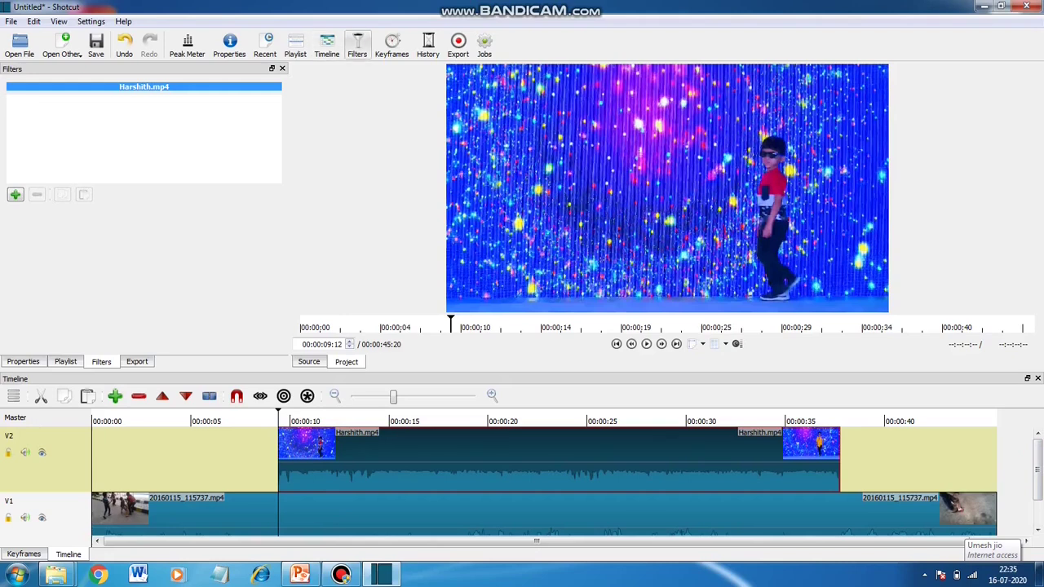
left_click(53, 140)
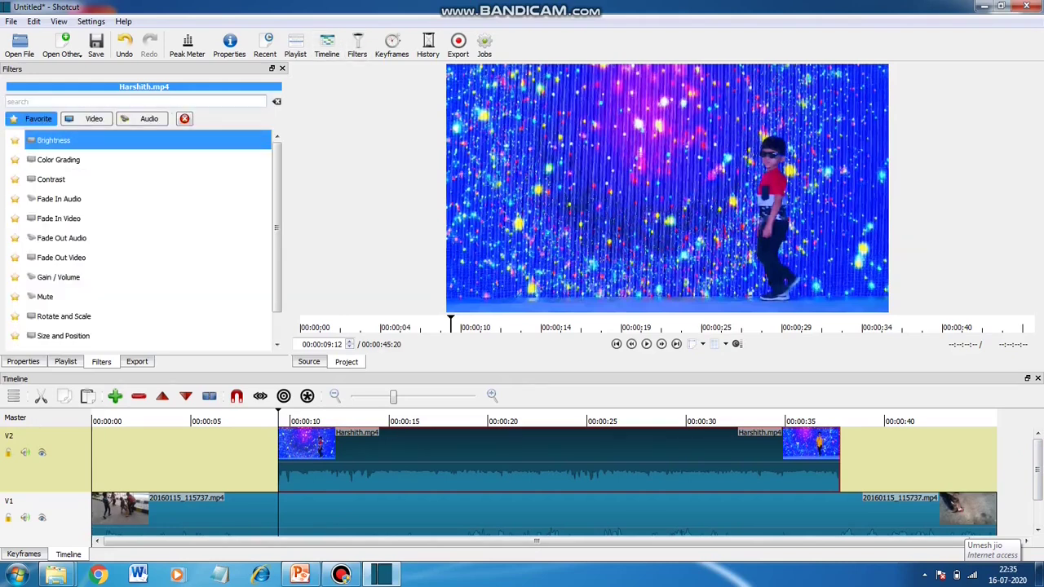
type("s")
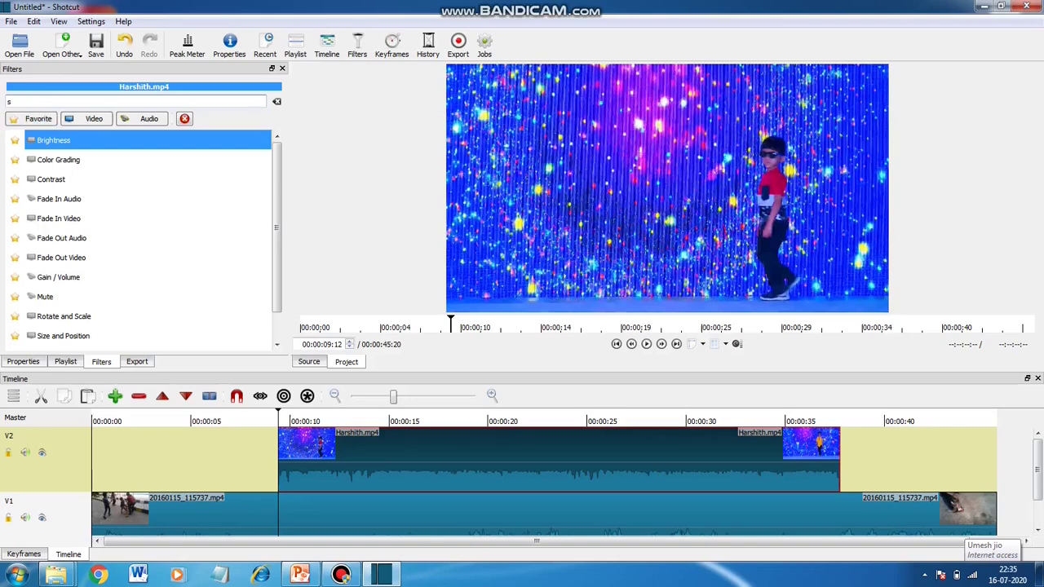
type("ize")
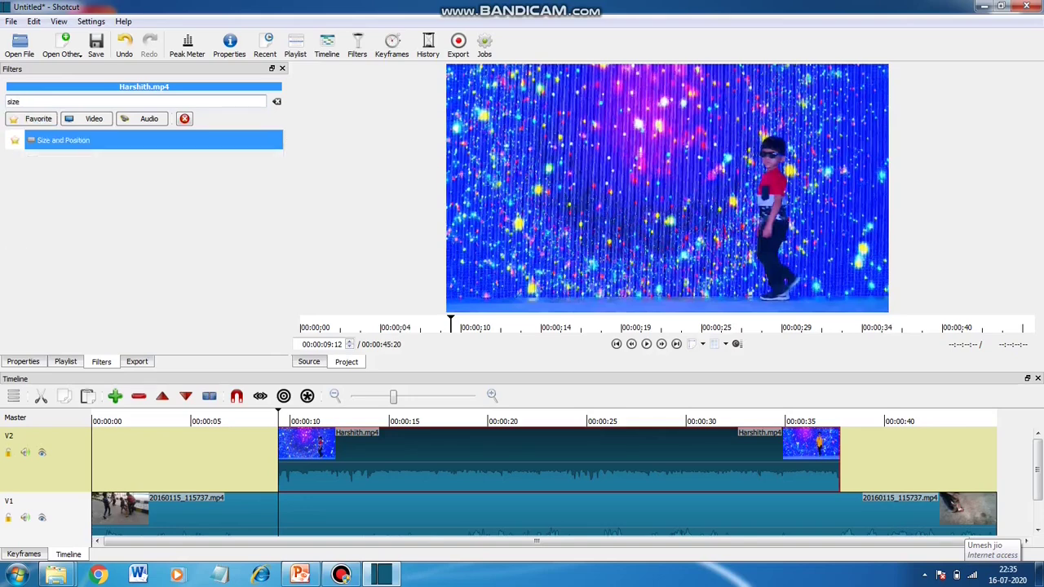
key("Return")
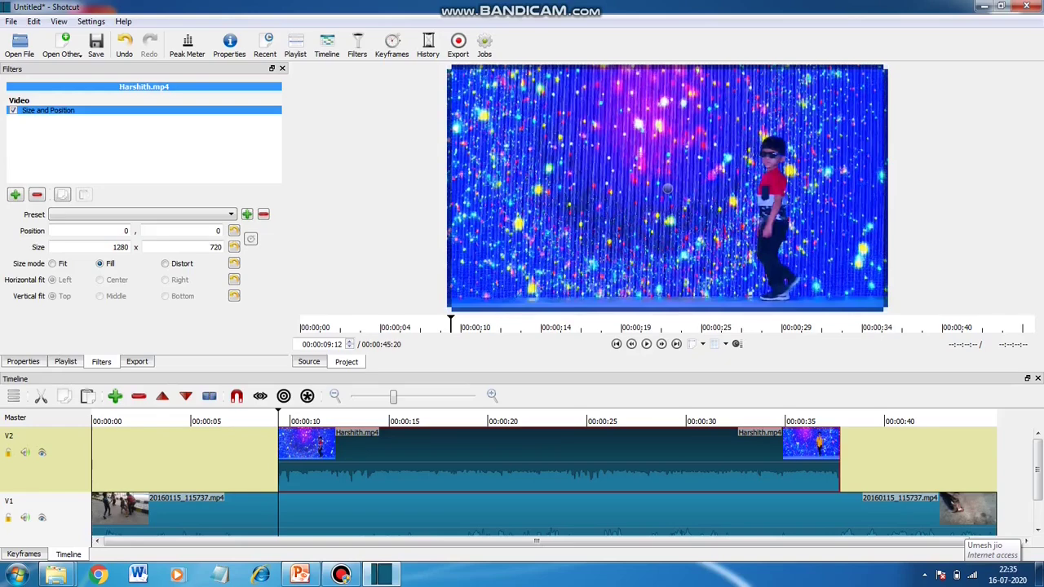
- Shrink the V2 clip to about 464 x 261 in the frame's upper-left corner and play from 00:00:05:14 to 00:00:15:17
left_click_drag(447, 311, 728, 154)
left_click_drag(809, 109, 529, 108)
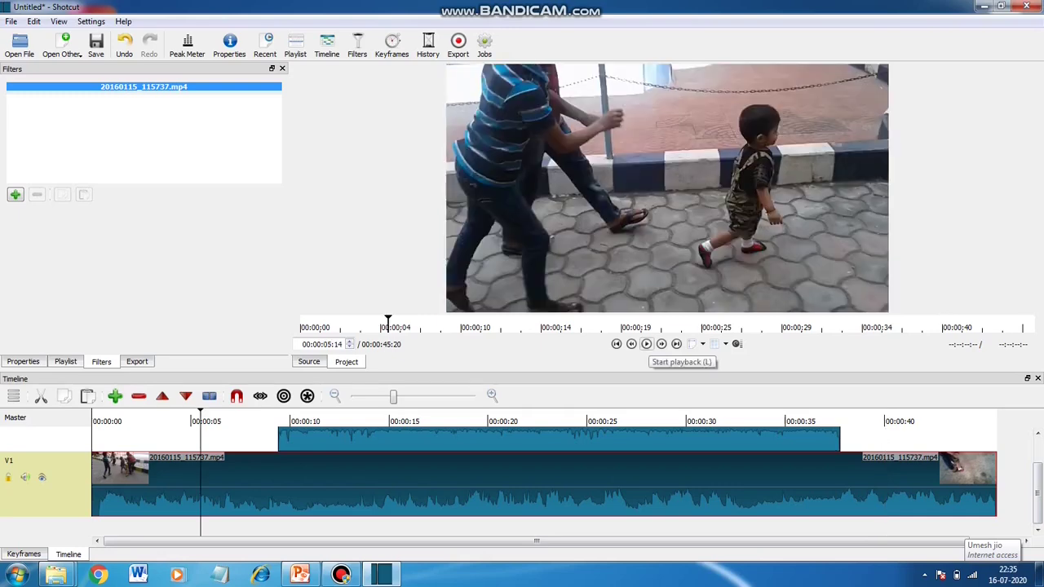
left_click(646, 343)
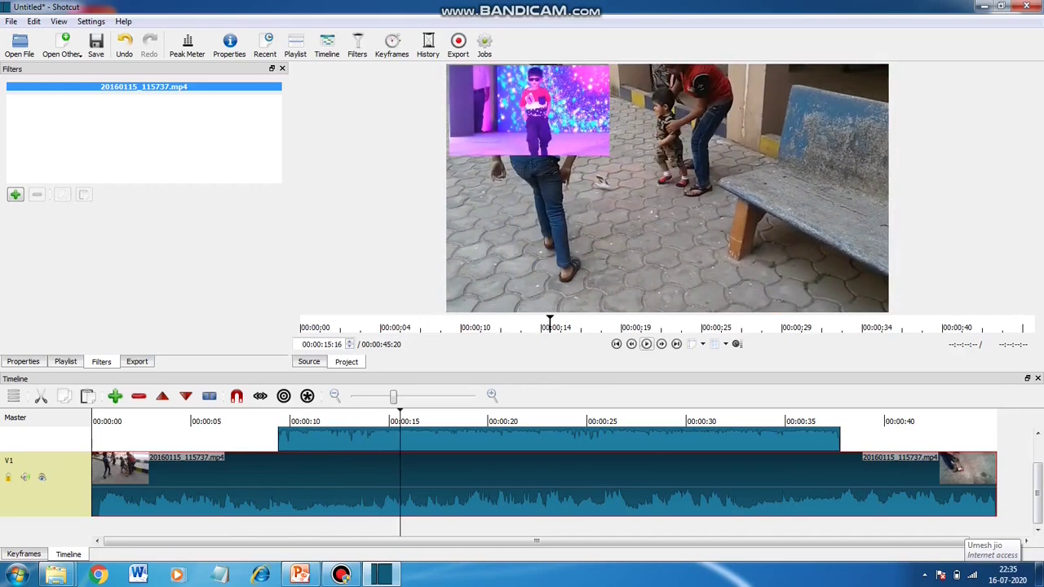
key("space")
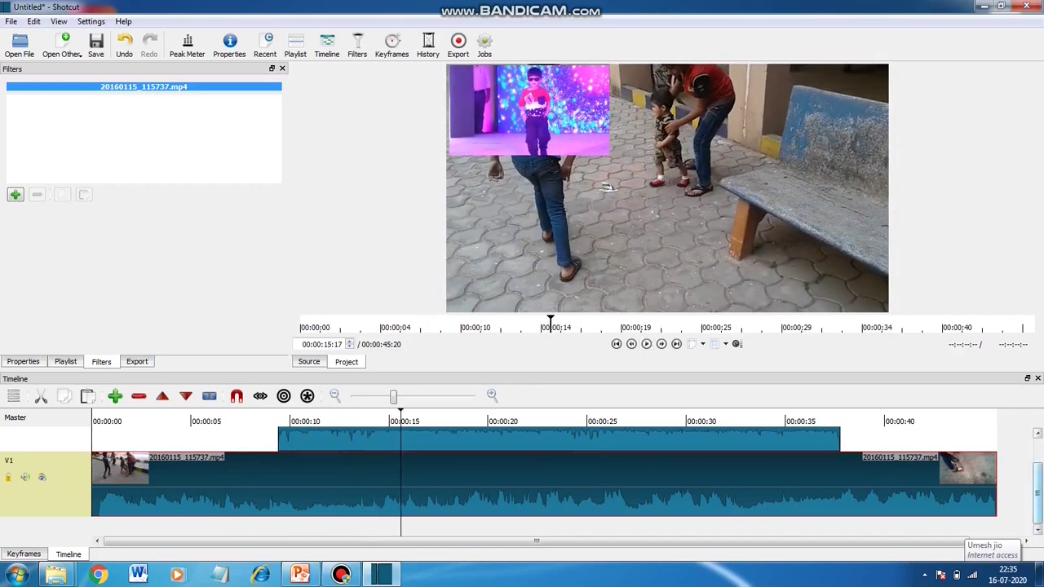
- Detach the audio from the V2 clip and remove the detached audio from track A1
scroll(538, 481, "up", 1)
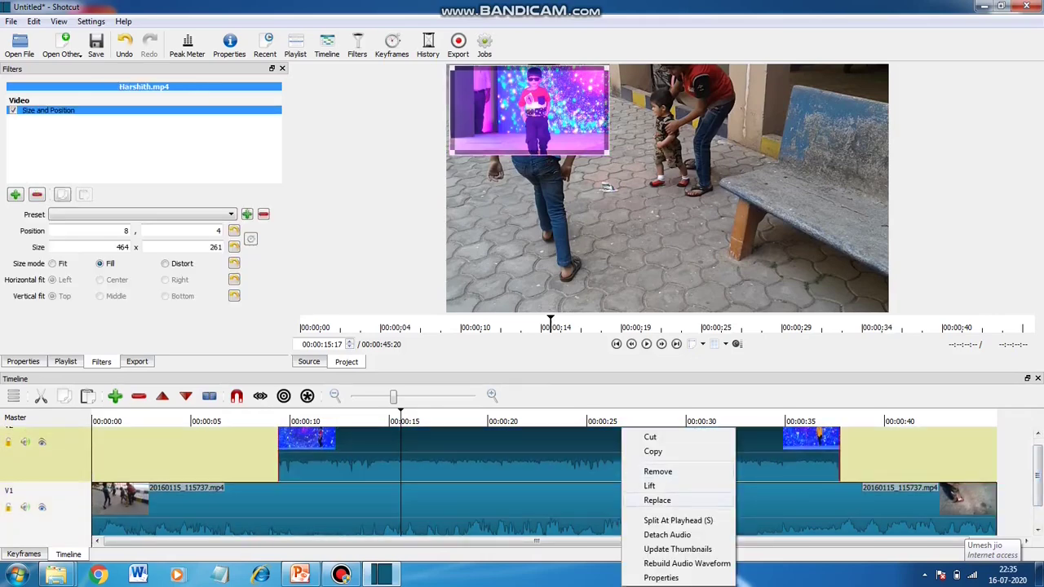
left_click(667, 534)
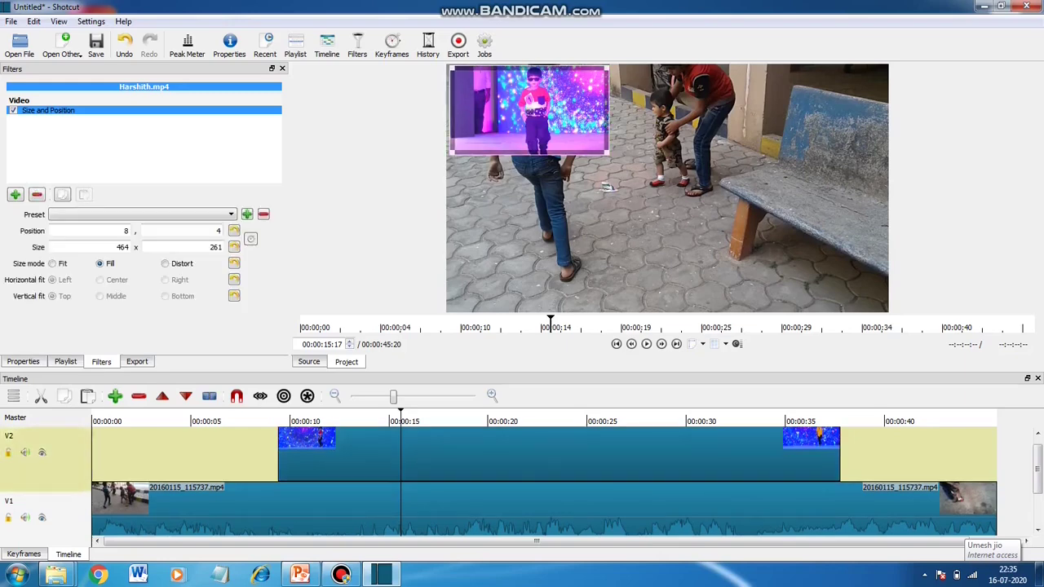
scroll(678, 490, "down", 2)
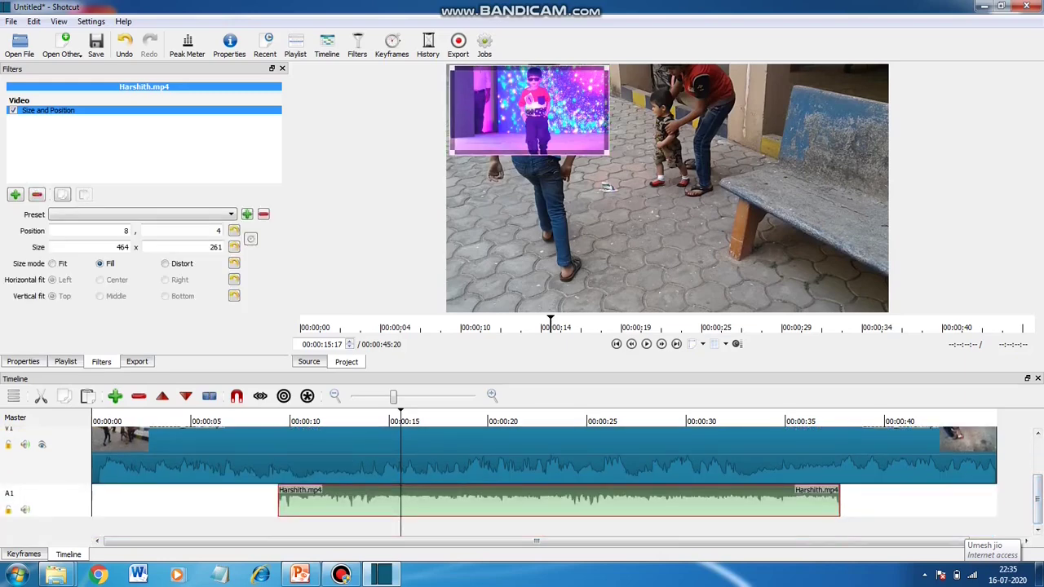
right_click(678, 502)
left_click(715, 500)
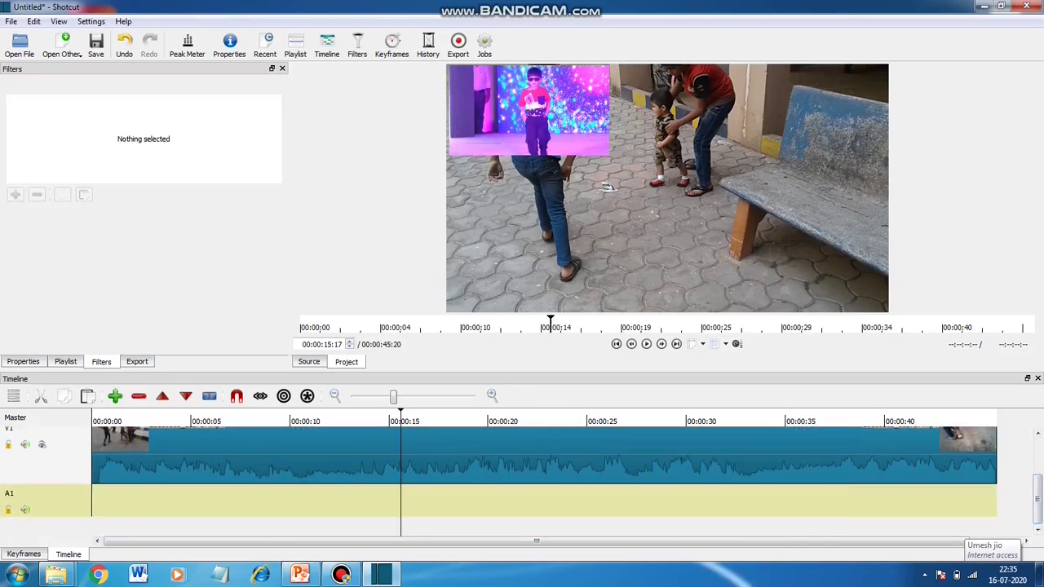
- Play the project from 00:00:08:03 to check the embedded video without its own sound
left_click(251, 421)
scroll(538, 482, "up", 2)
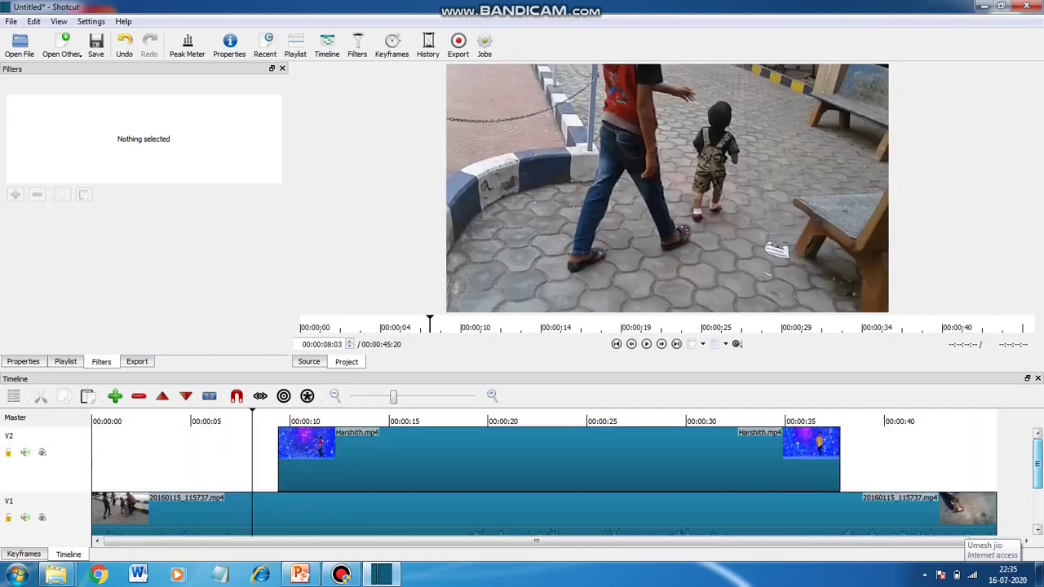
key("space")
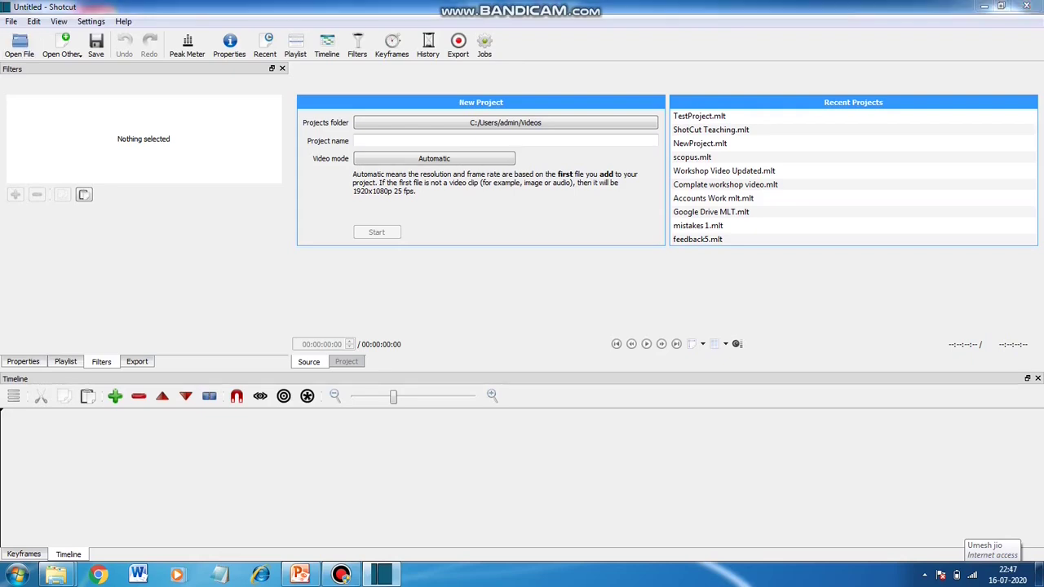
- In the empty project, open the video 20160703_115952 without converting it, preview it briefly, and append it to the timeline
key("ctrl+o")
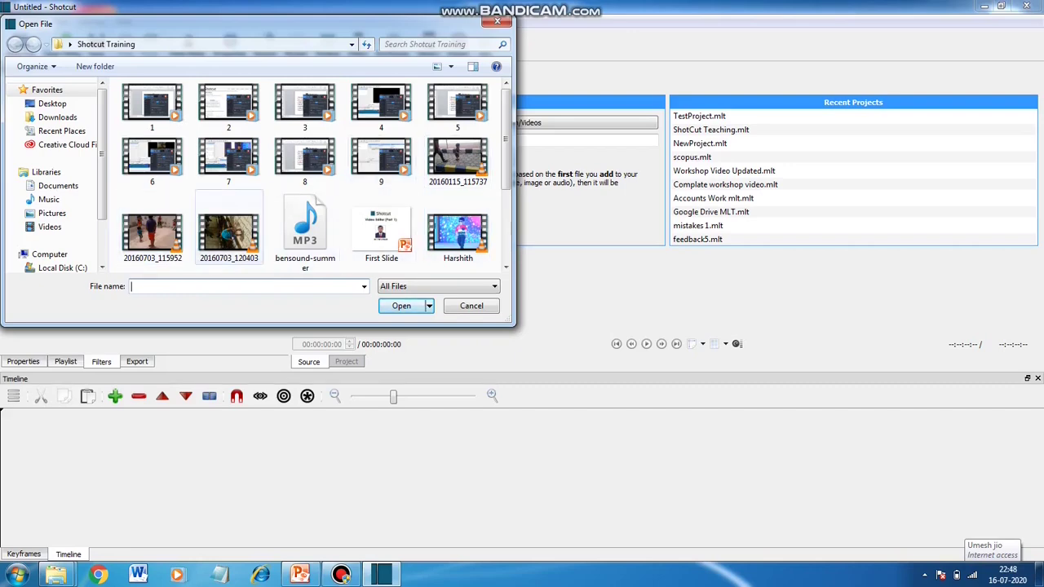
left_click(153, 237)
left_click(401, 306)
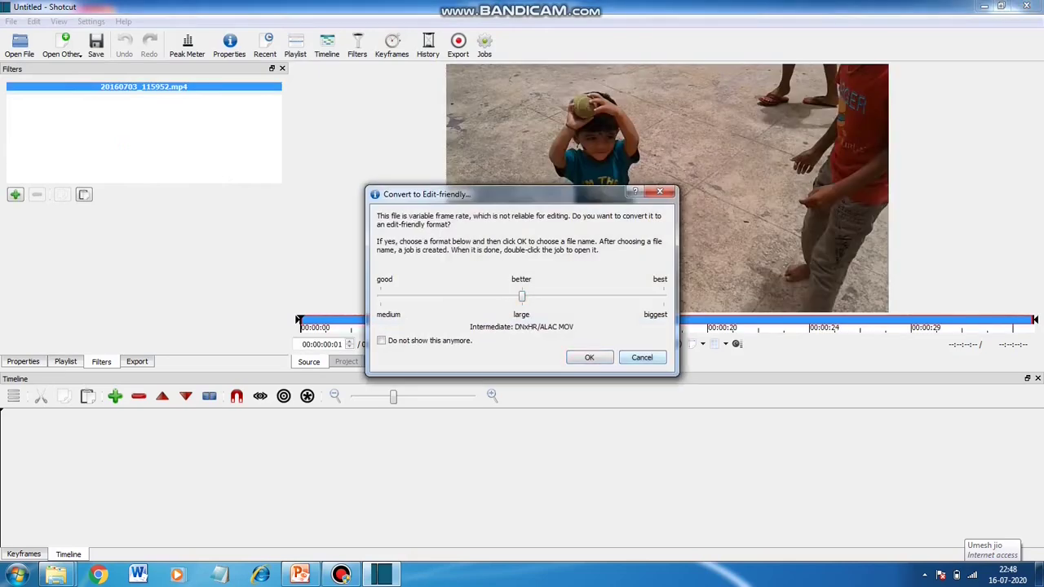
left_click(638, 357)
left_click(646, 343)
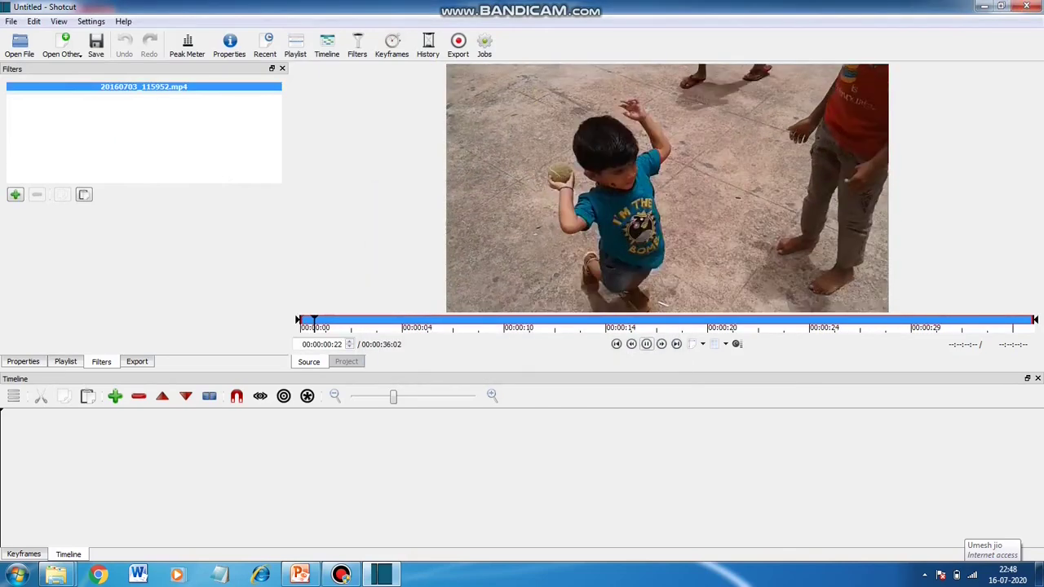
left_click(646, 343)
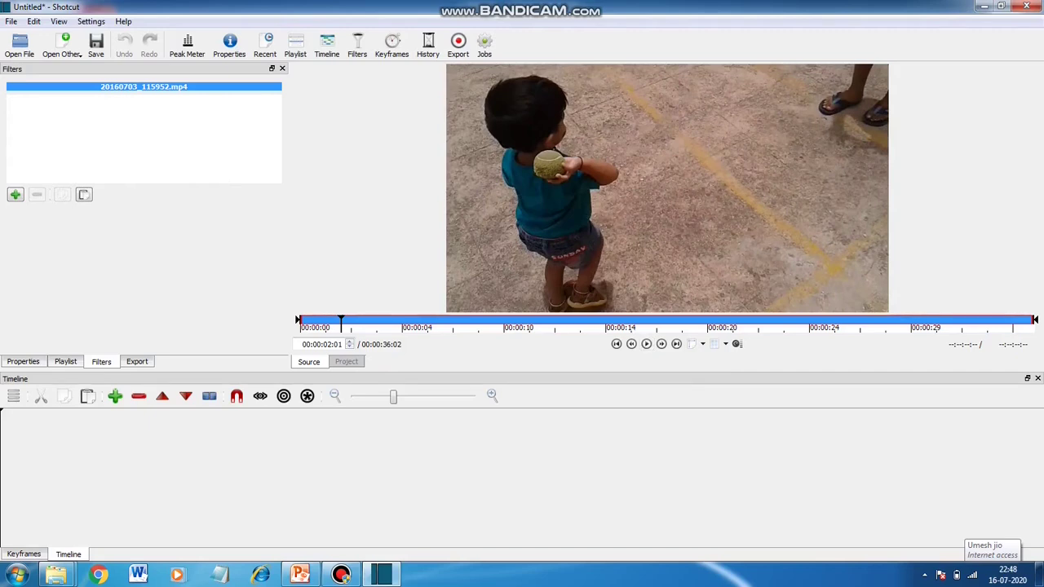
key("a")
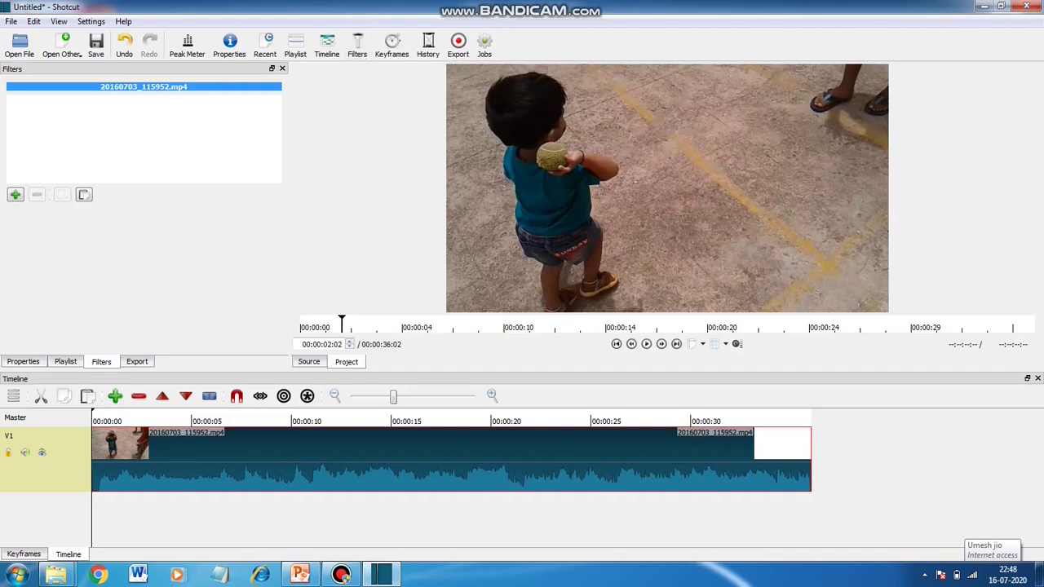
- Search the filters for "text" and add the Text: Simple filter to the 20160703_115952 clip
left_click(15, 194)
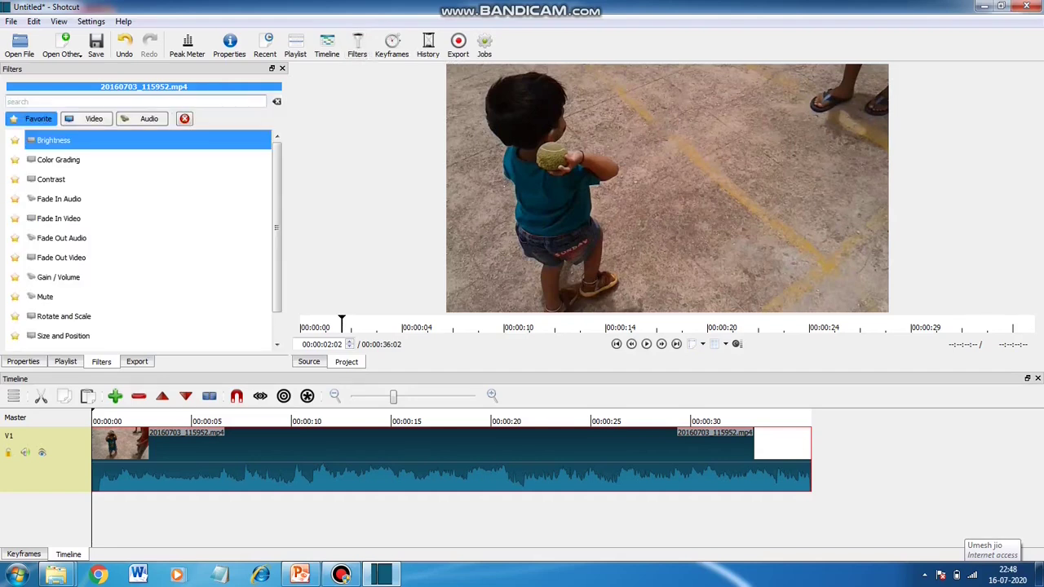
type("te")
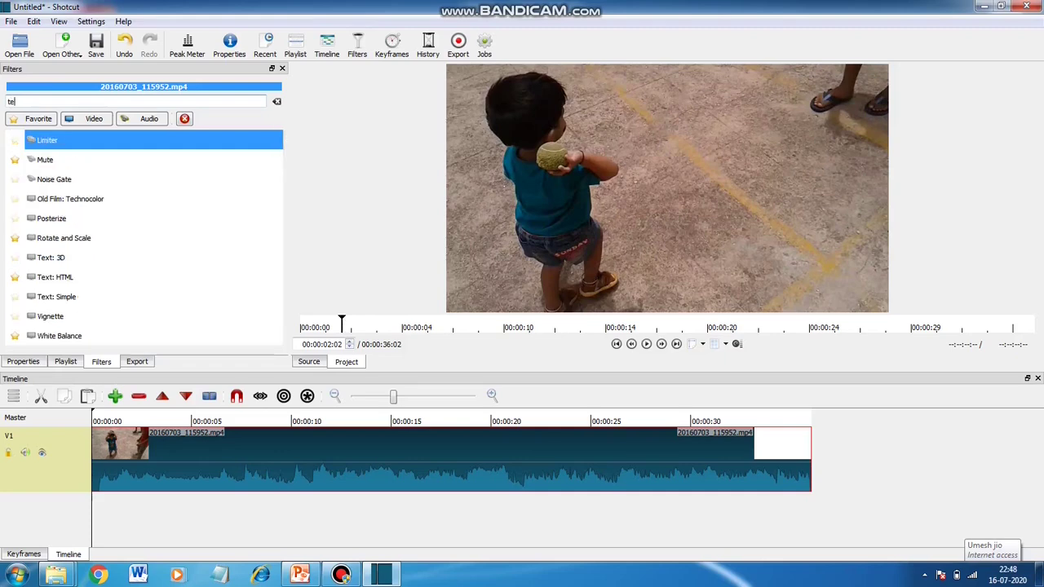
type("x")
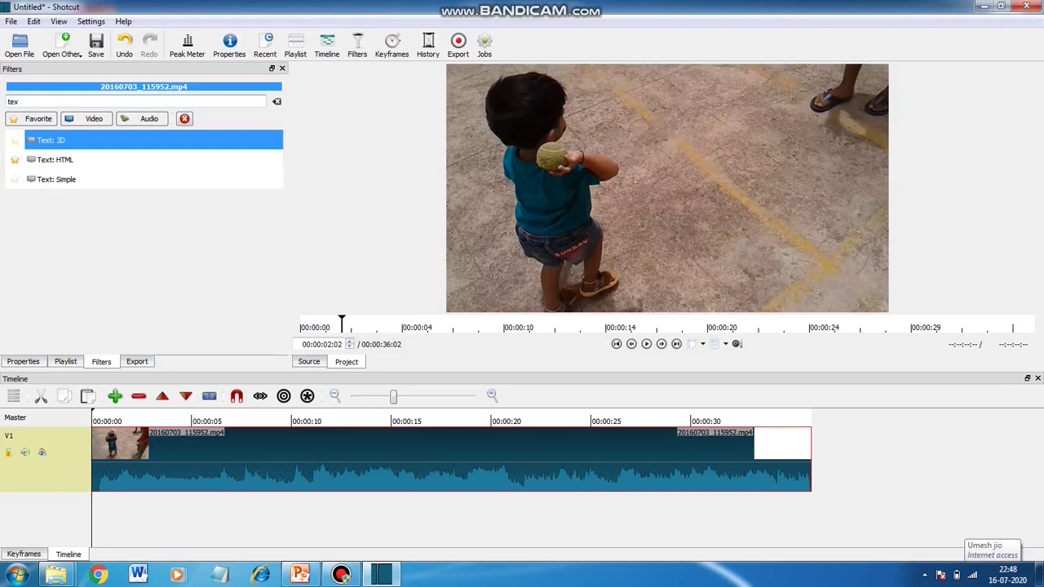
key("Down")
key("Down")
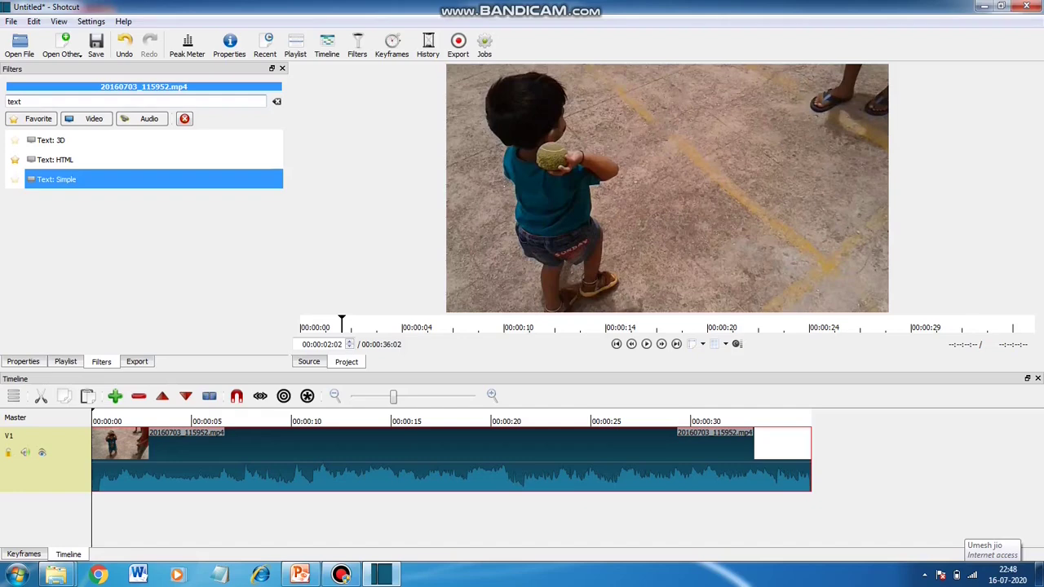
key("Return")
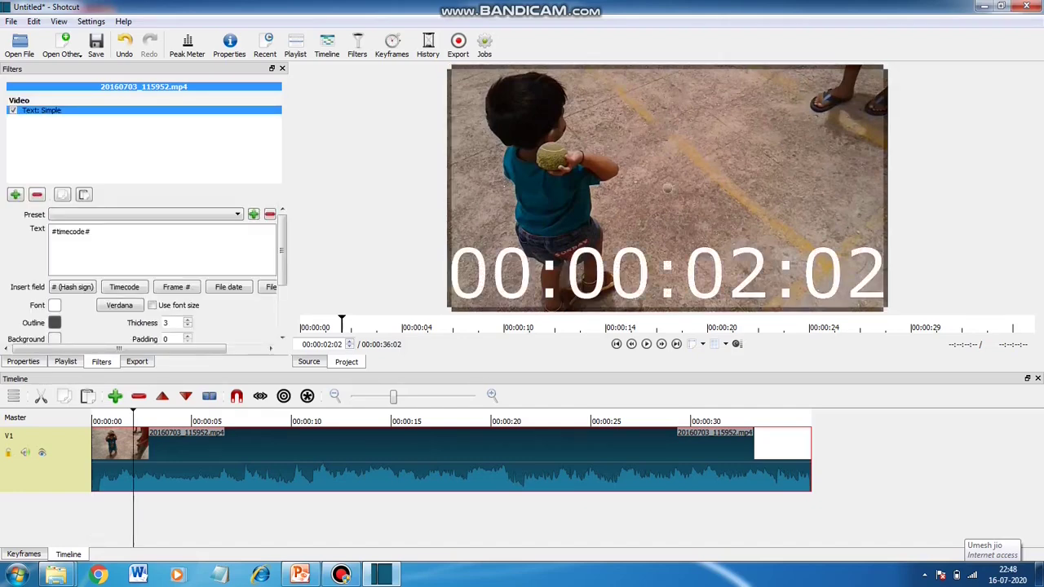
- Replace the #timecode# placeholder in the text filter with the child's first name
key("ctrl+a")
type("H")
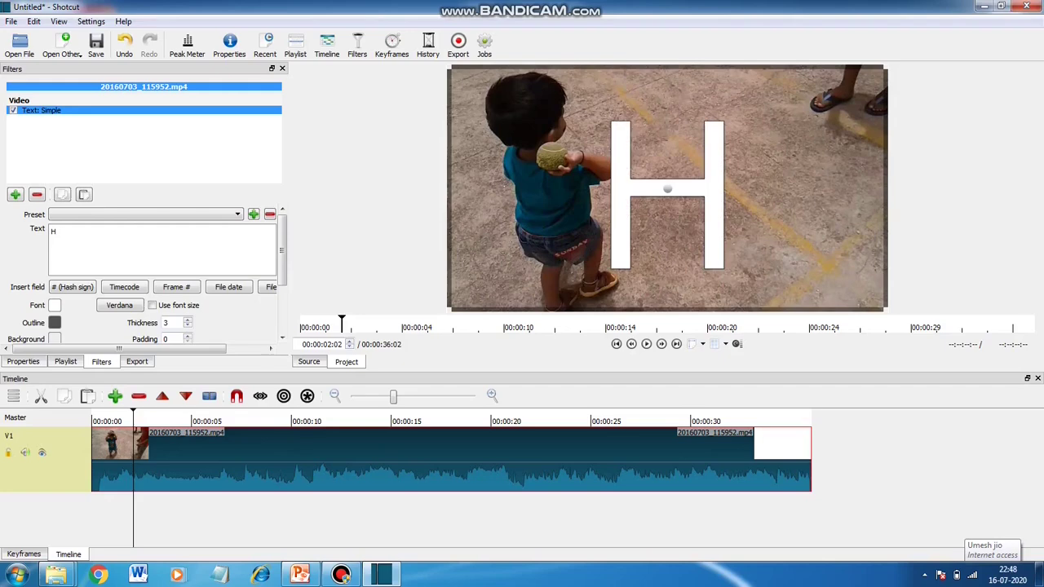
type("arshi")
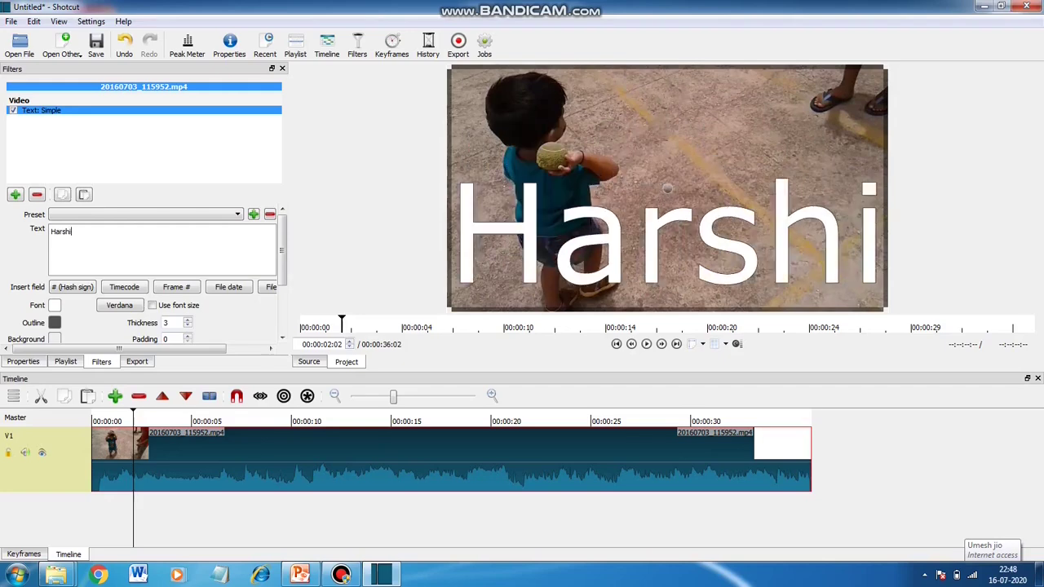
type("th")
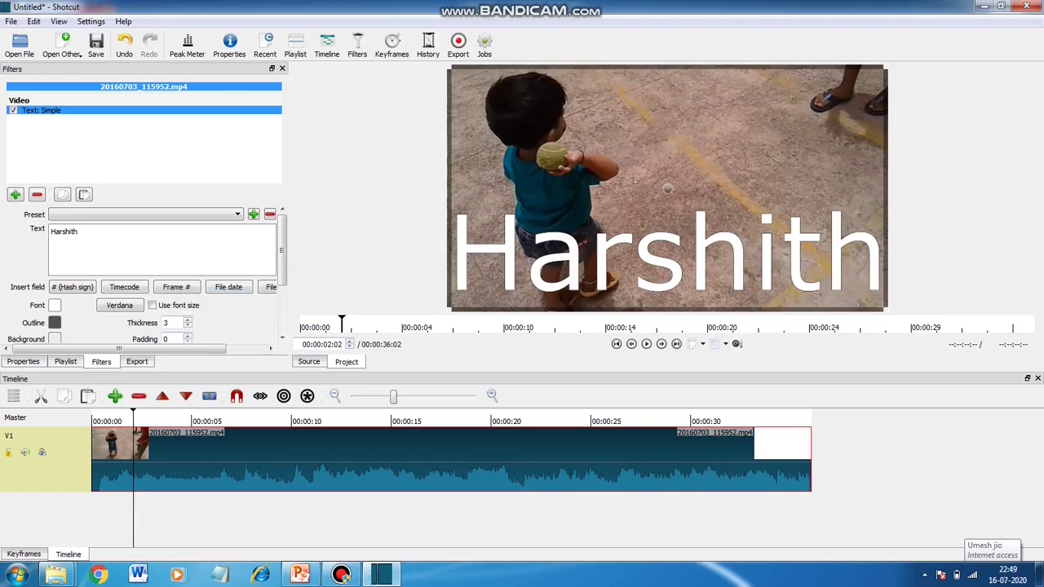
- Set the overlay text's font colour to yellow (#ffff00)
left_click(54, 305)
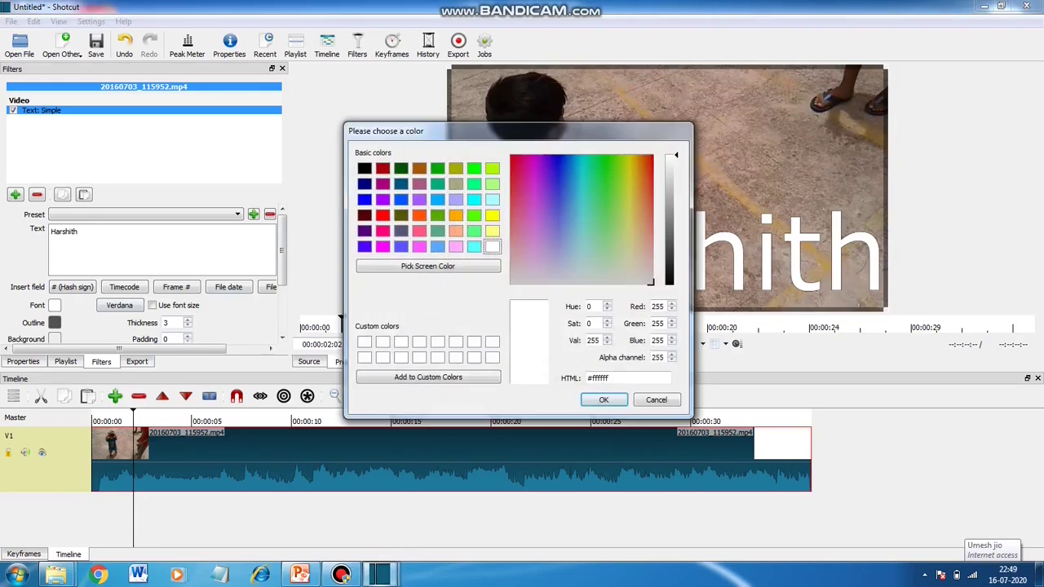
left_click(491, 214)
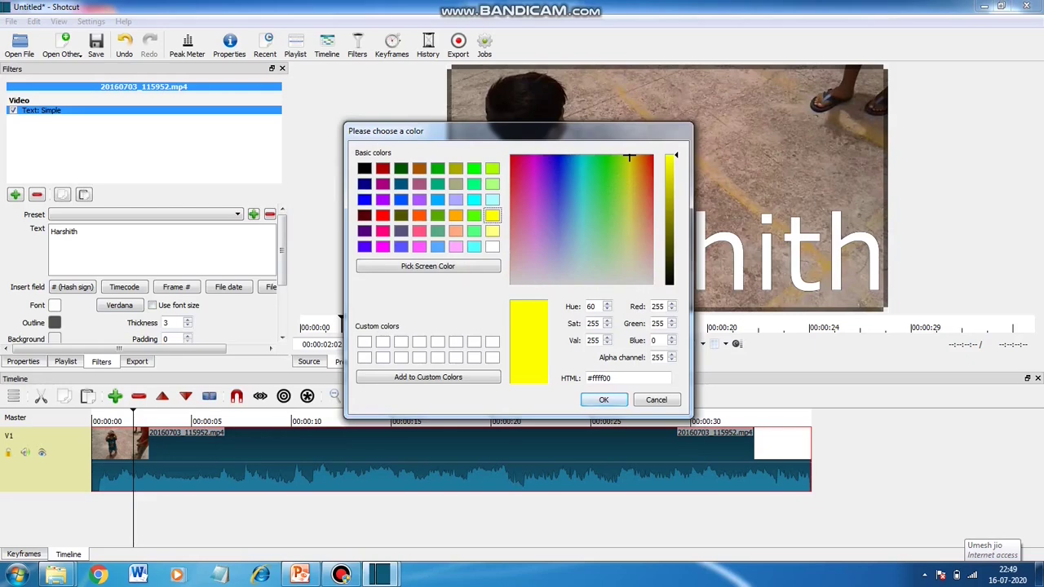
left_click(604, 400)
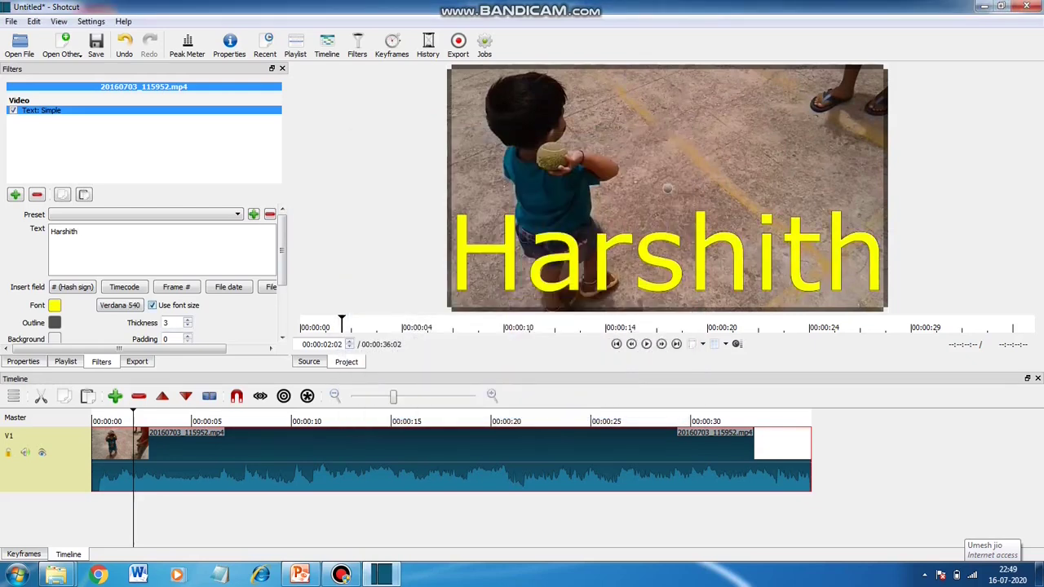
- Set the overlay text's font to Verdana Bold at size 72 and move the text to the upper right of the frame
left_click(120, 305)
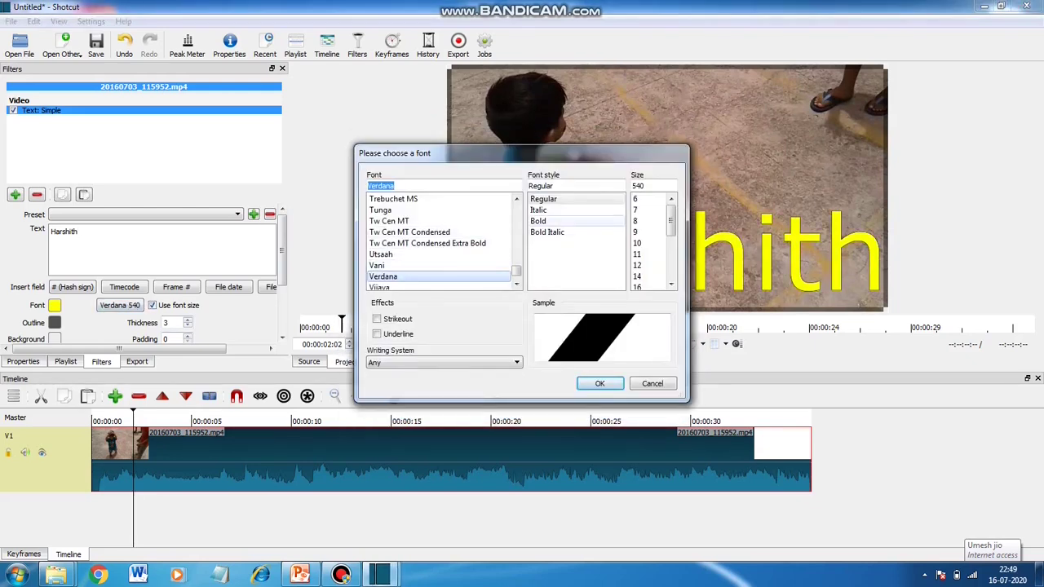
left_click(539, 221)
left_click_drag(671, 220, 671, 249)
left_click(637, 265)
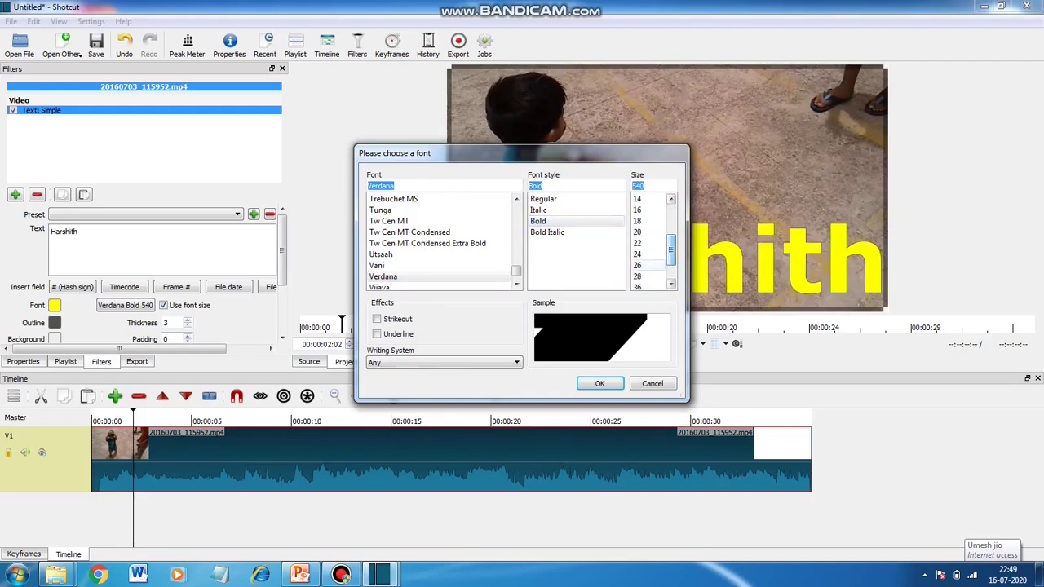
left_click_drag(408, 152, 225, 149)
left_click(455, 284)
scroll(469, 245, "down", 1)
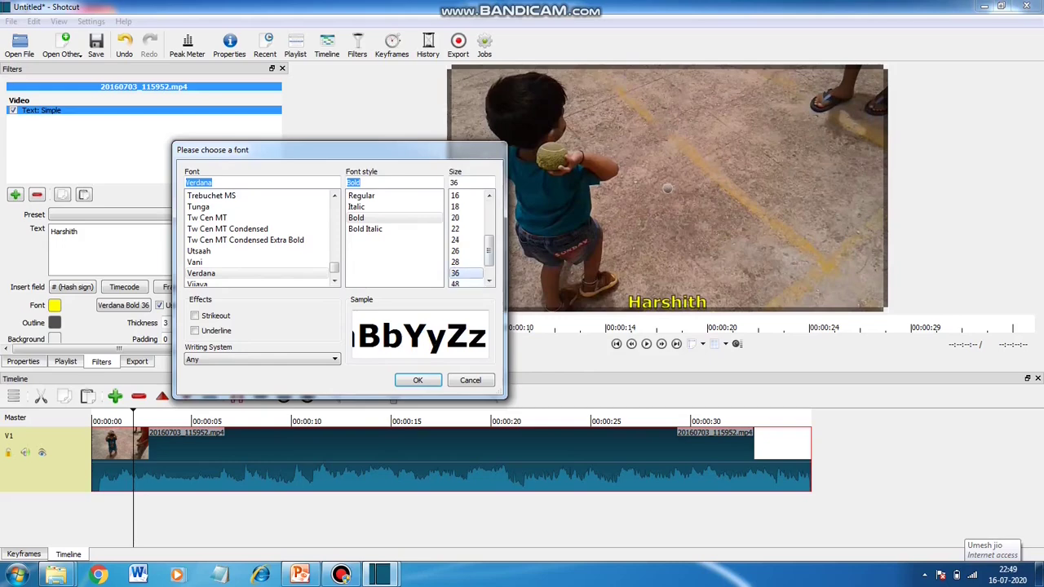
left_click(455, 273)
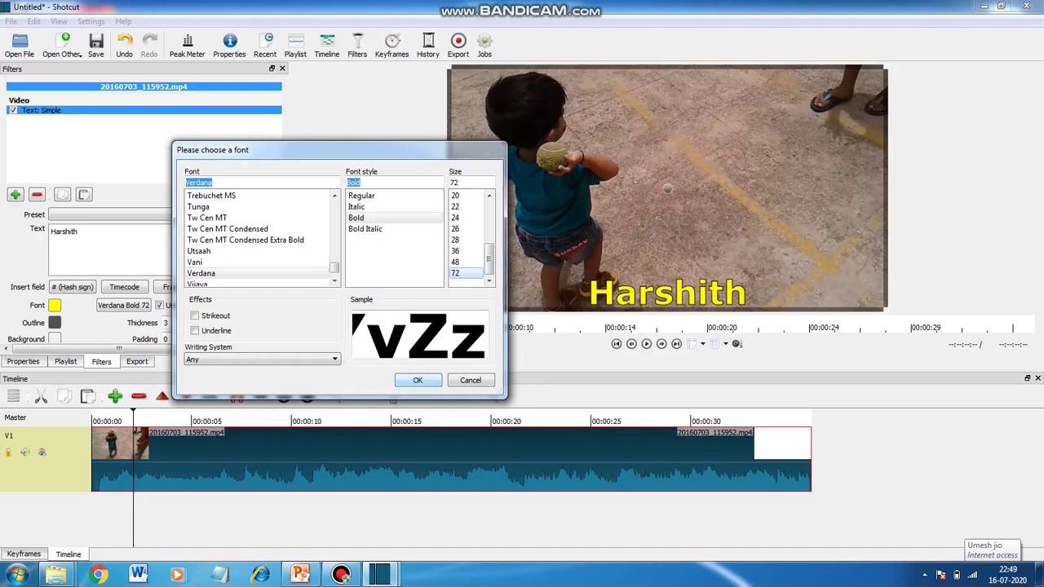
key("Return")
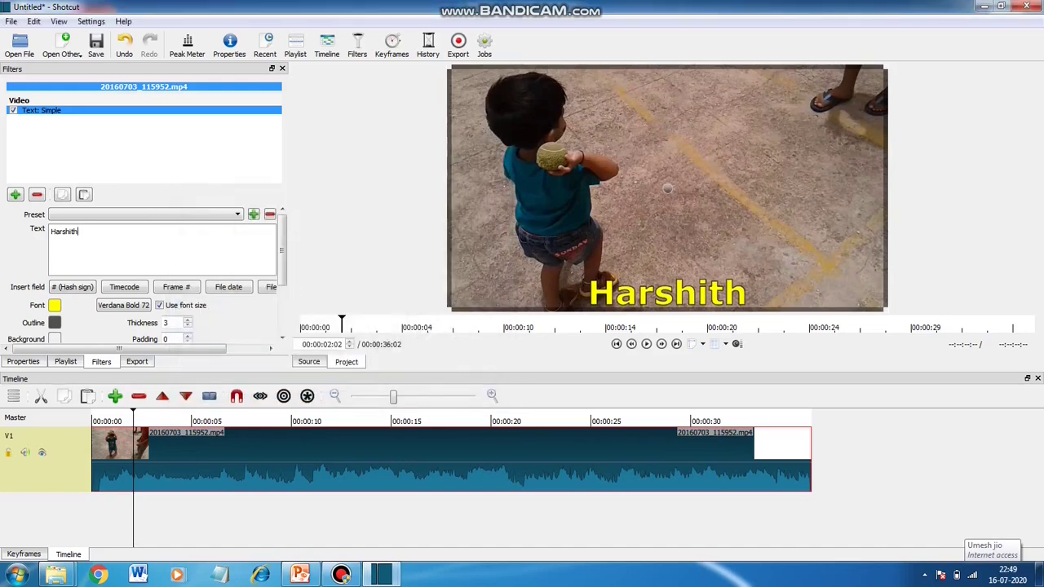
left_click_drag(667, 188, 771, 101)
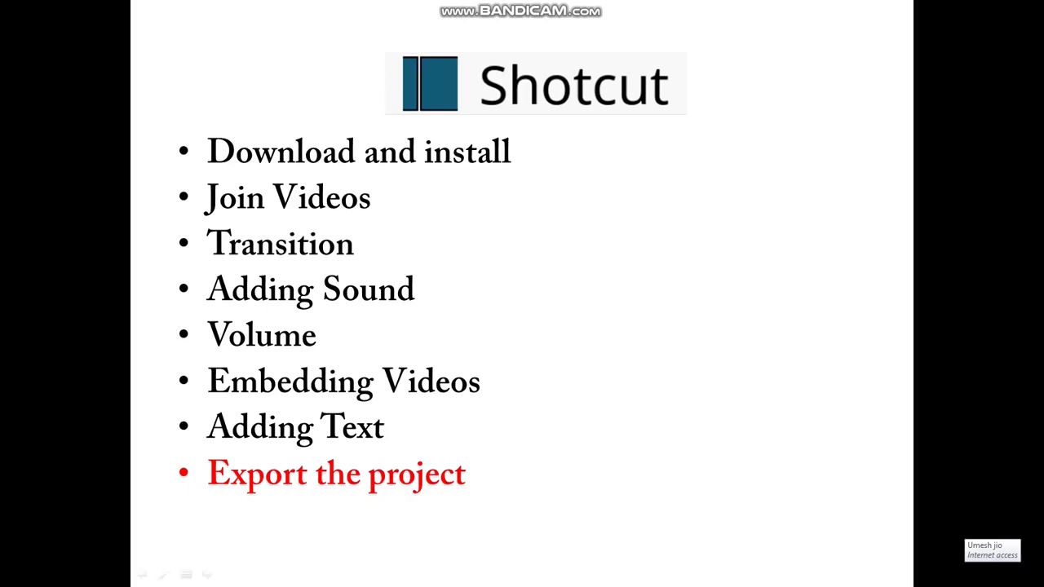
- End the slide show, return to Shotcut and save the project as newfile in the TestProject folder
right_click(763, 318)
left_click(787, 480)
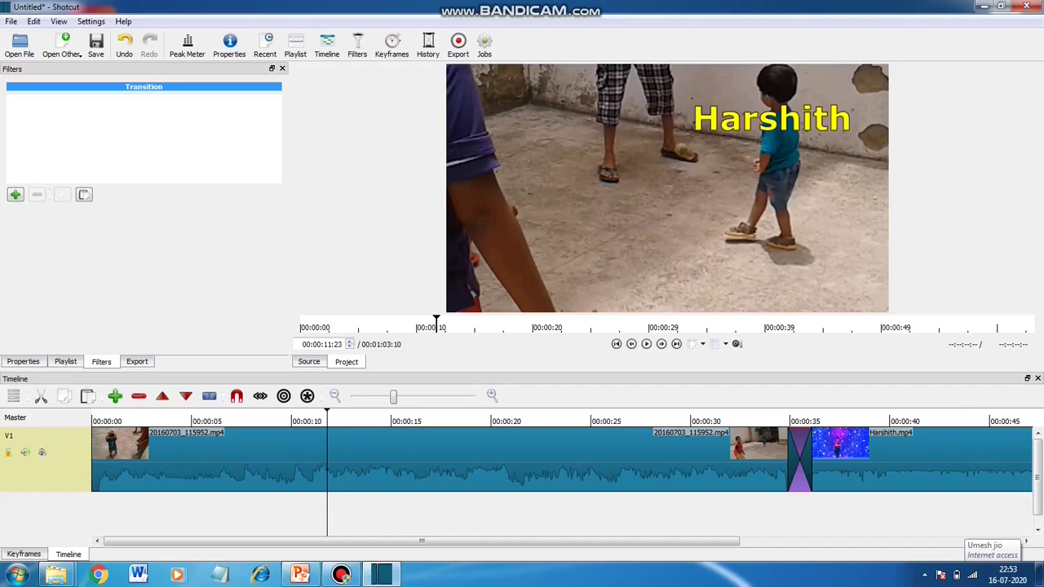
left_click(12, 22)
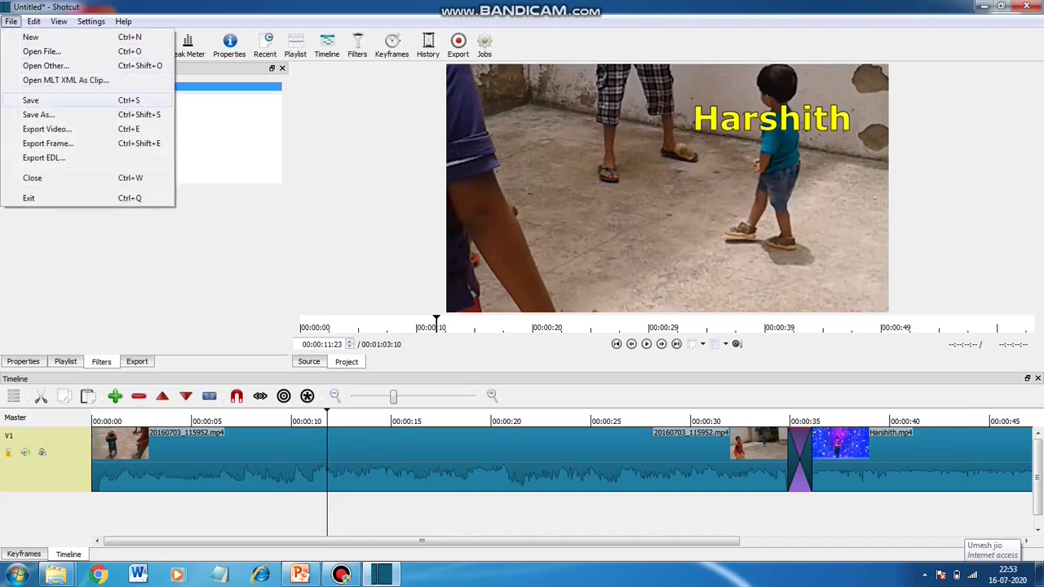
left_click(30, 99)
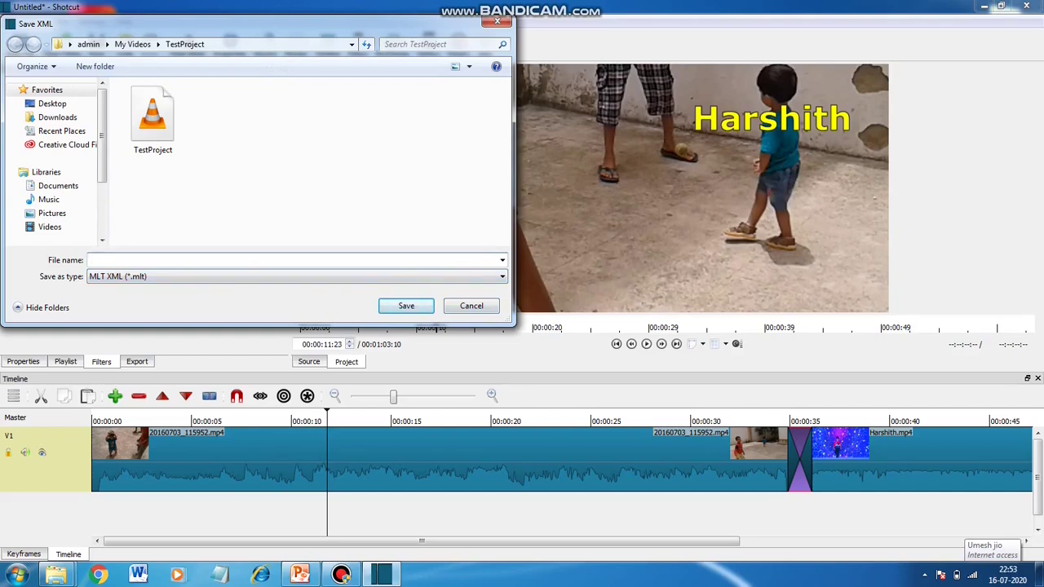
type("new")
type("ile")
key("Return")
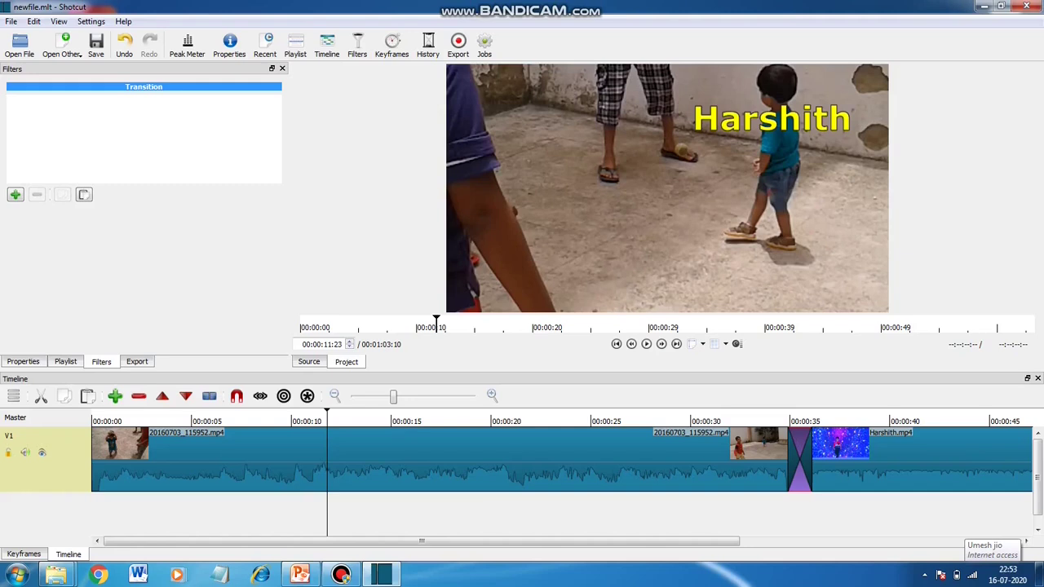
- Export the timeline to the Desktop as an mp4 file named newfile created, using the default export settings
left_click(457, 44)
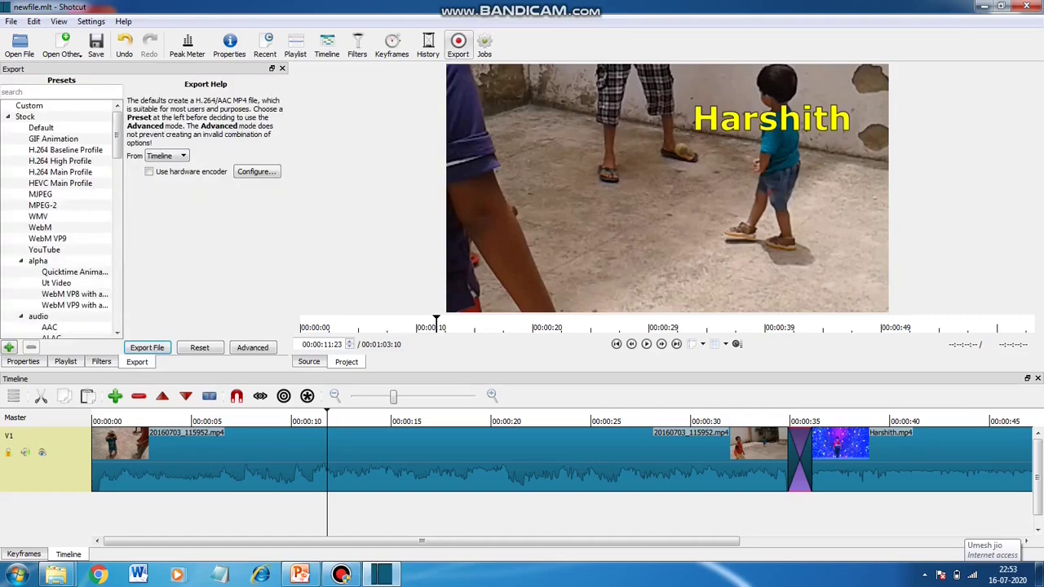
left_click(146, 348)
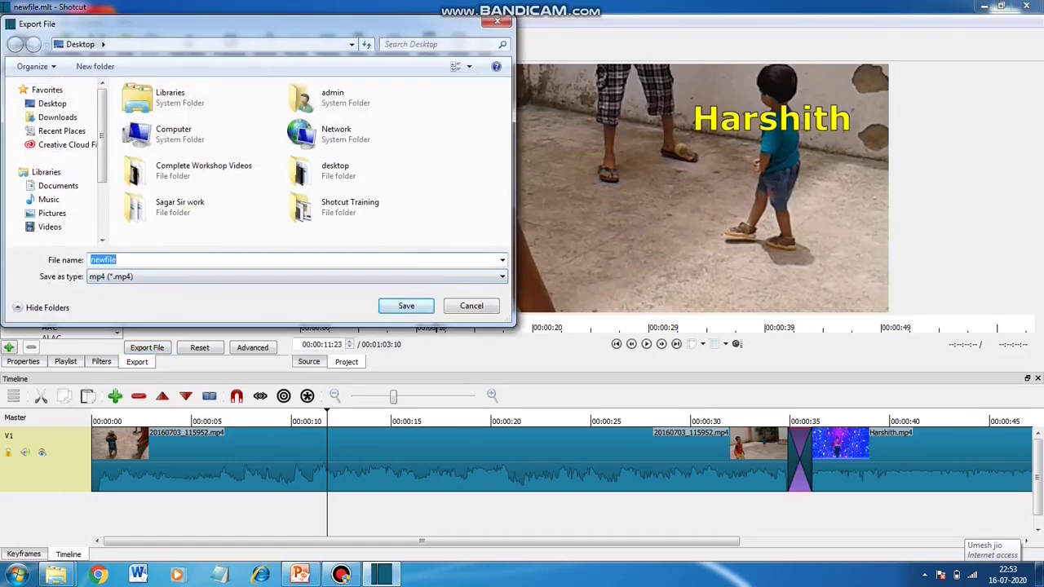
left_click(117, 260)
type("created")
left_click(294, 277)
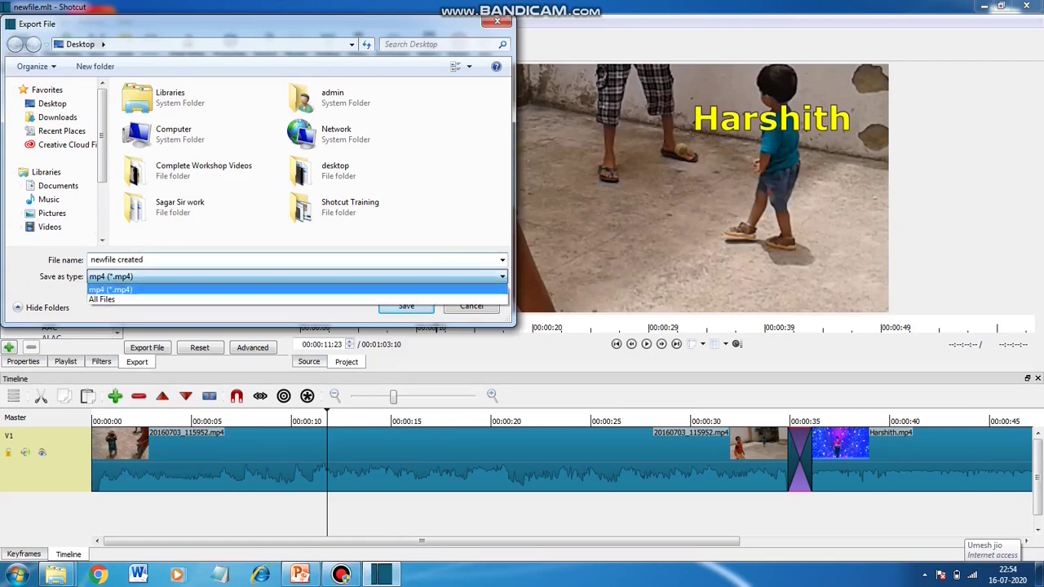
left_click(131, 283)
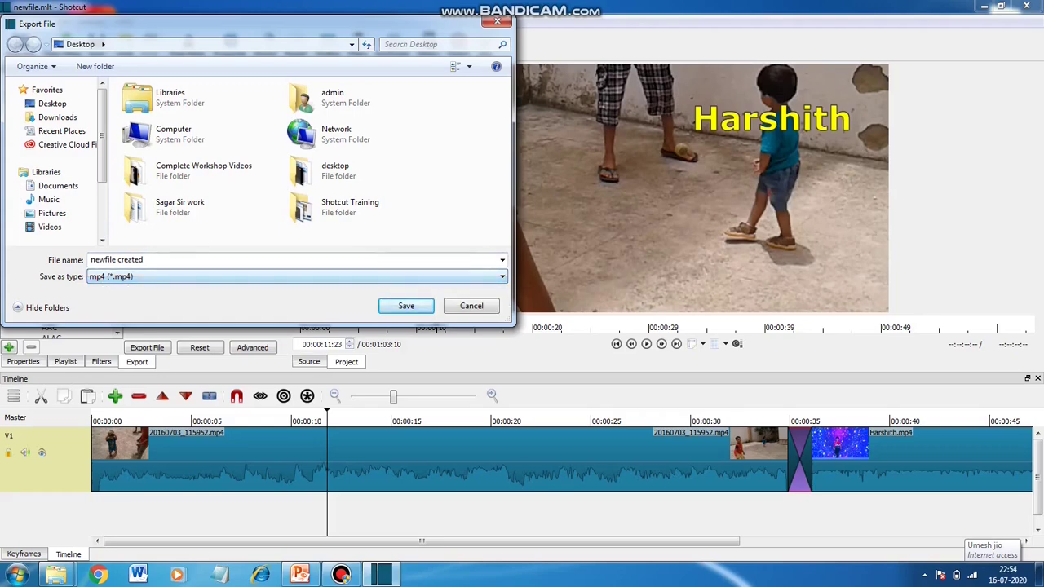
key("Return")
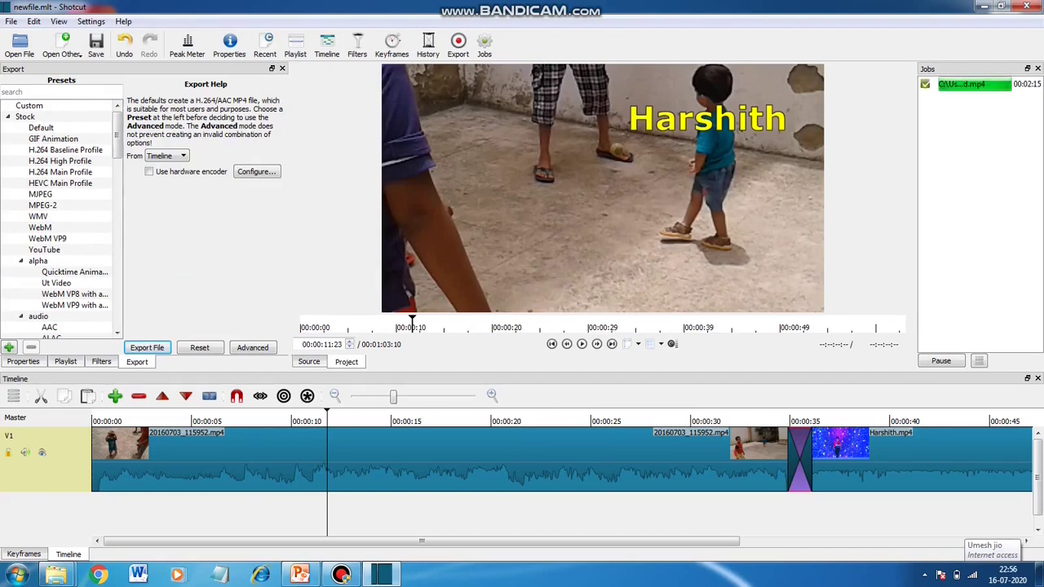
- Show the exported video newfile created in its folder, play it briefly in VLC and quit the player
right_click(926, 81)
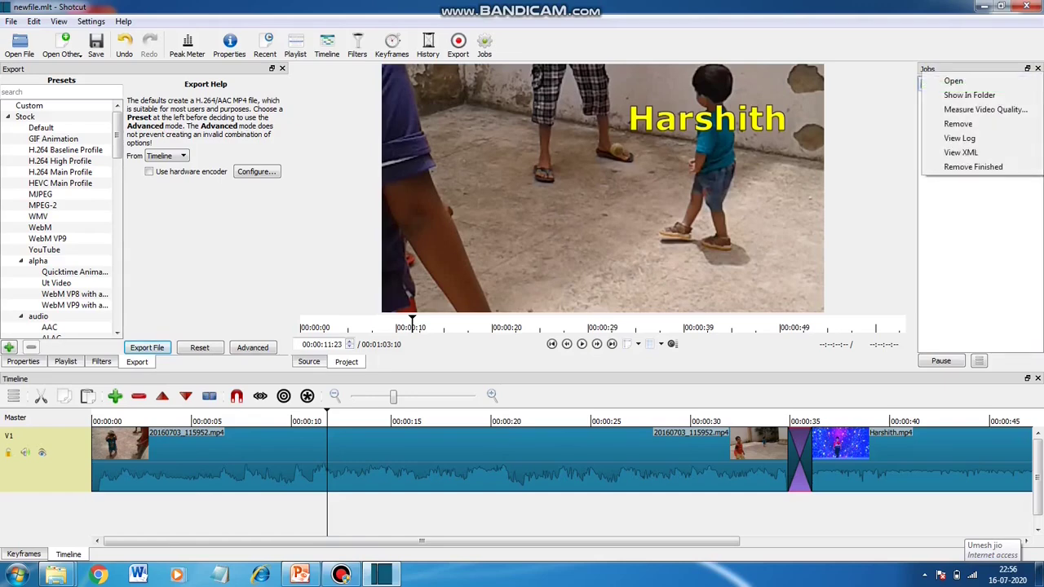
left_click(969, 95)
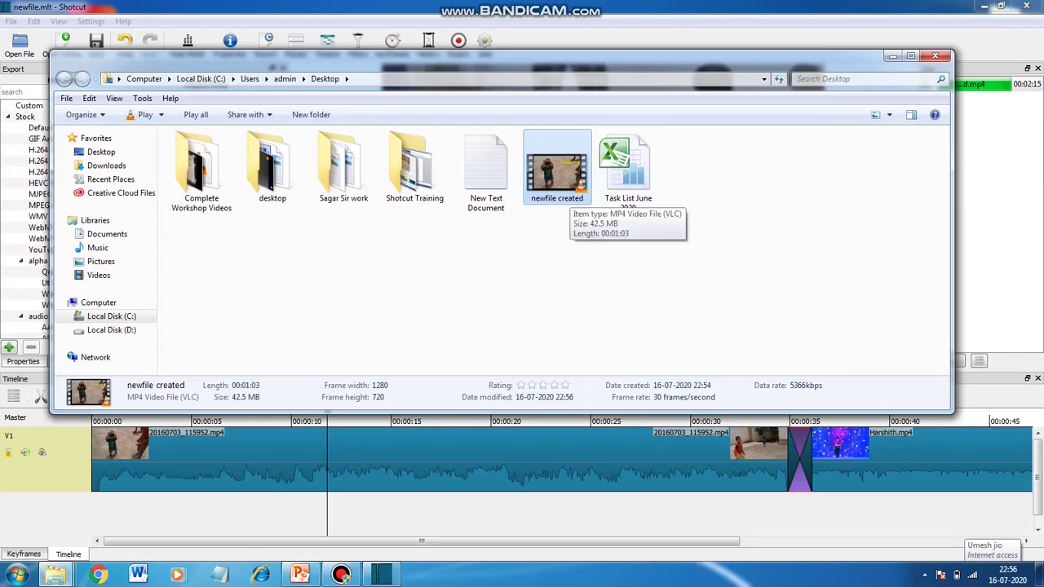
key("Return")
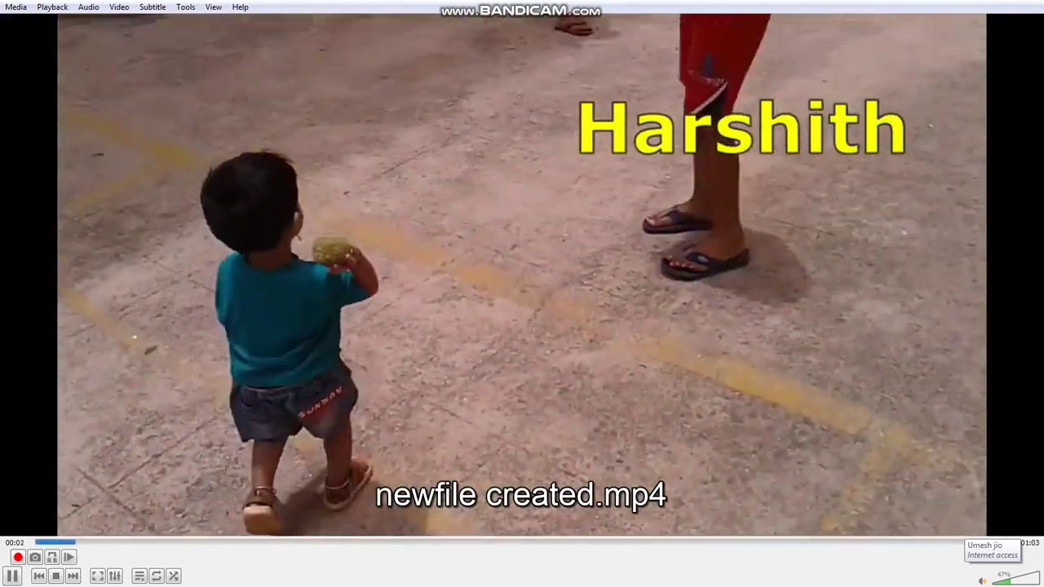
right_click(699, 162)
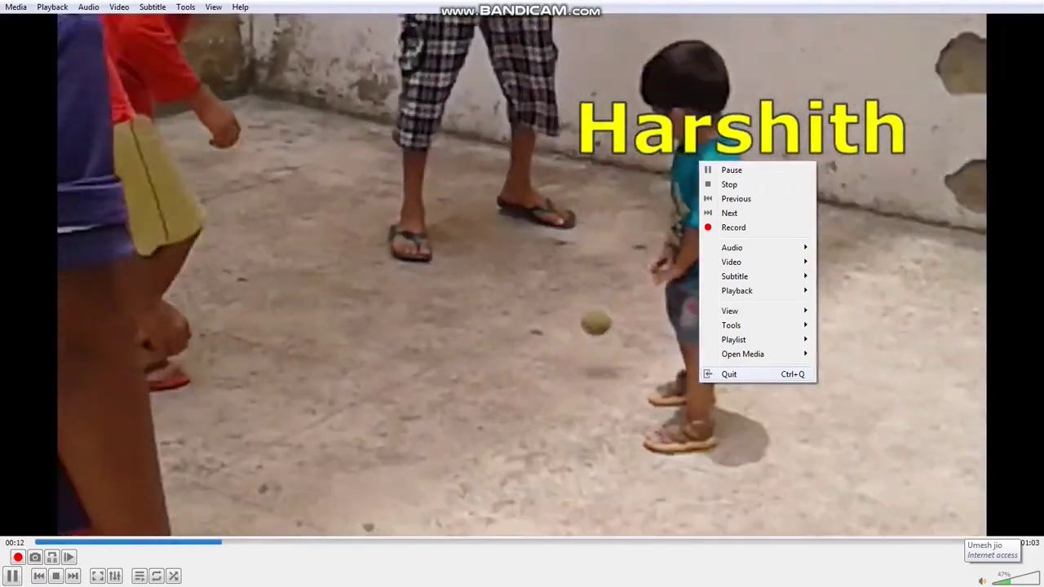
left_click(729, 375)
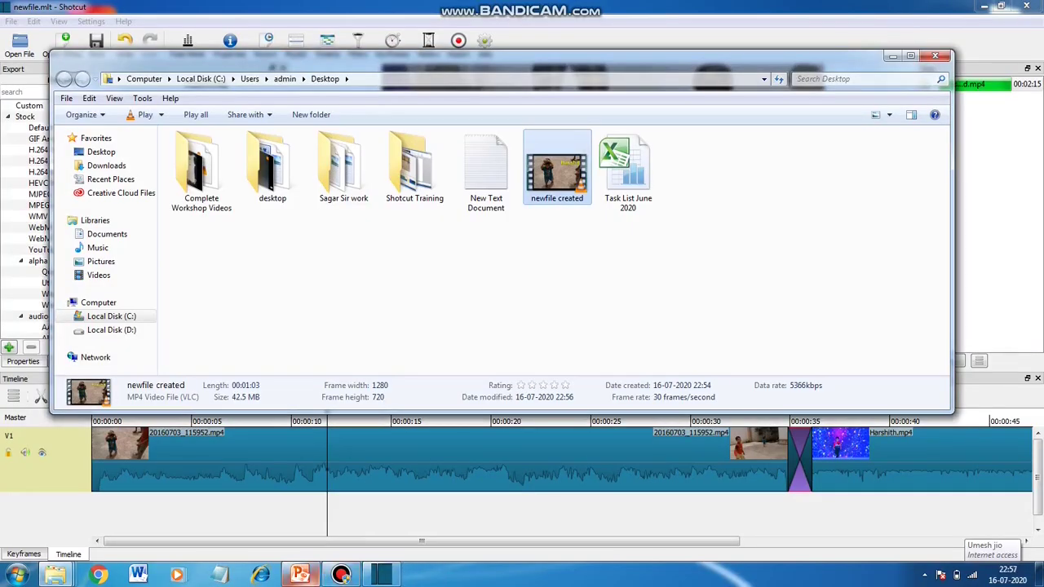
- Switch to PowerPoint and start the slide show from the fourth slide
left_click(299, 575)
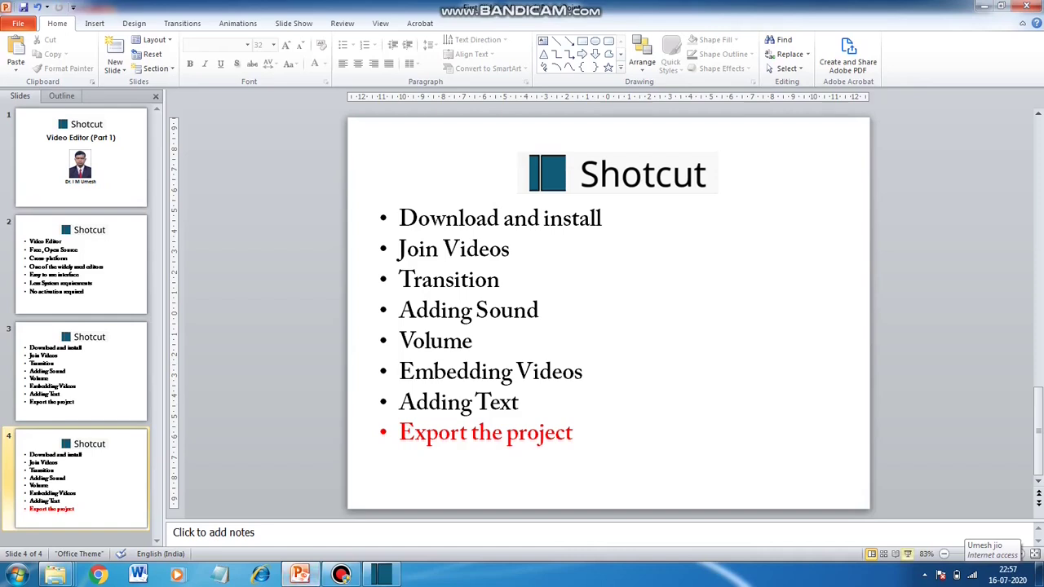
left_click(908, 555)
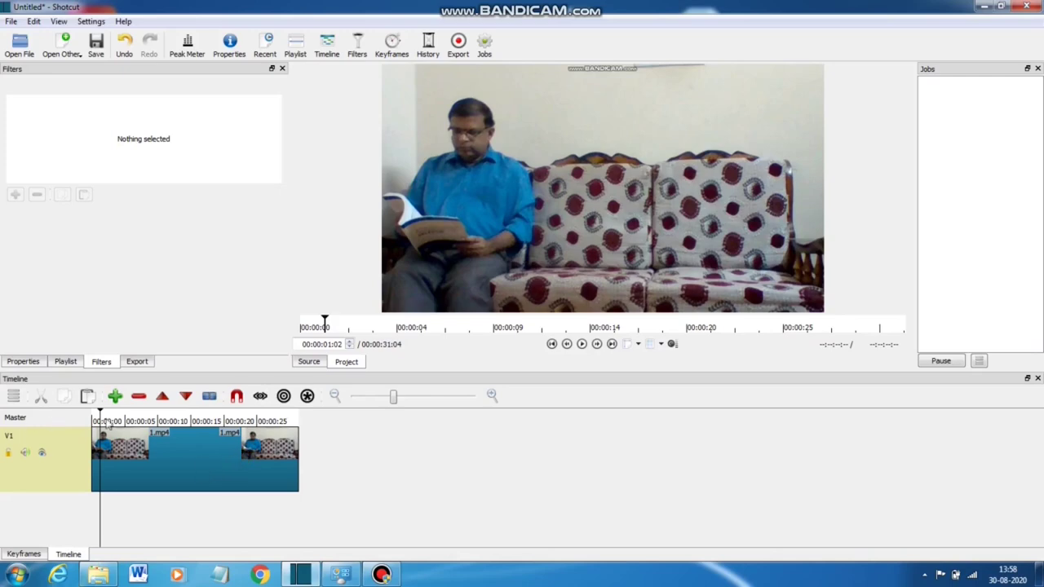
- Open the video production ID_4767573 from the Shotcut Part 2 folder and pause its preview
left_click(19, 45)
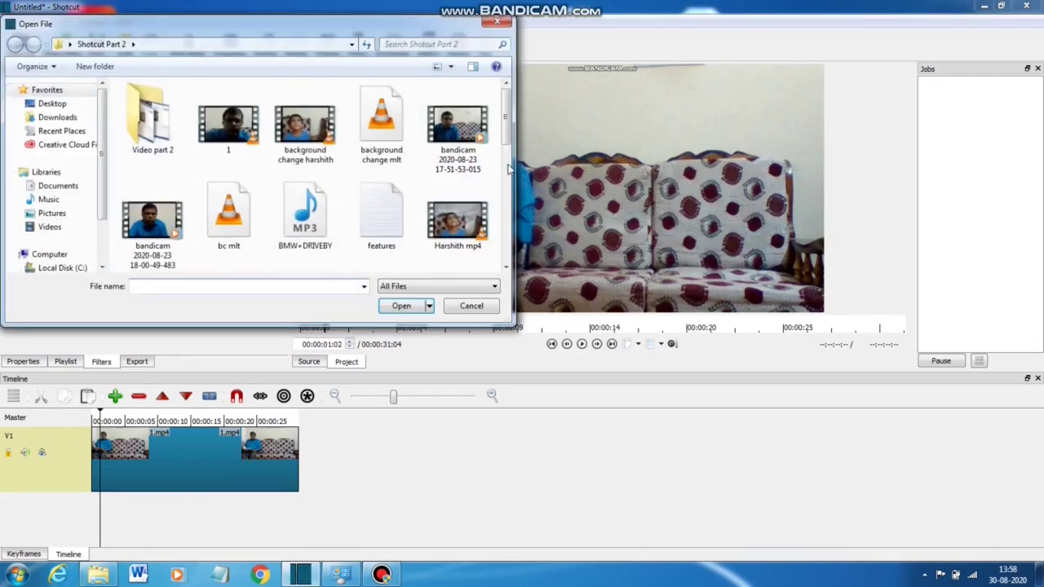
left_click_drag(508, 138, 513, 254)
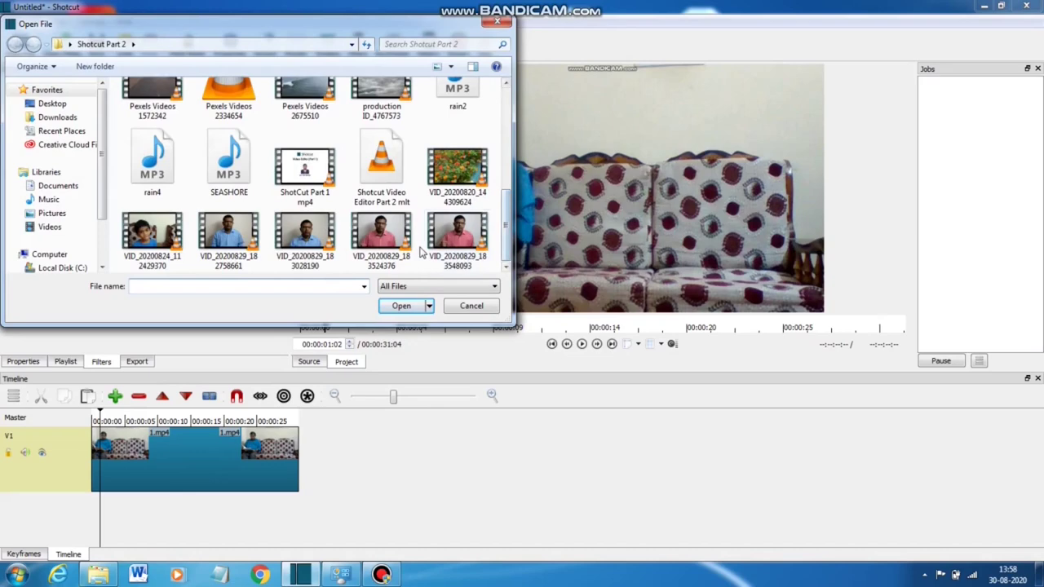
left_click(393, 91)
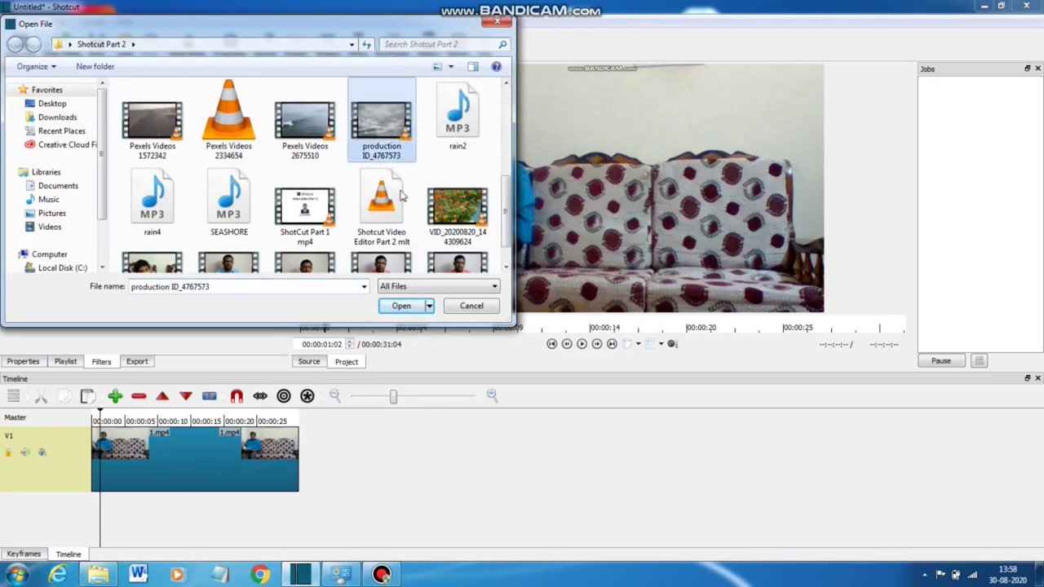
left_click(407, 307)
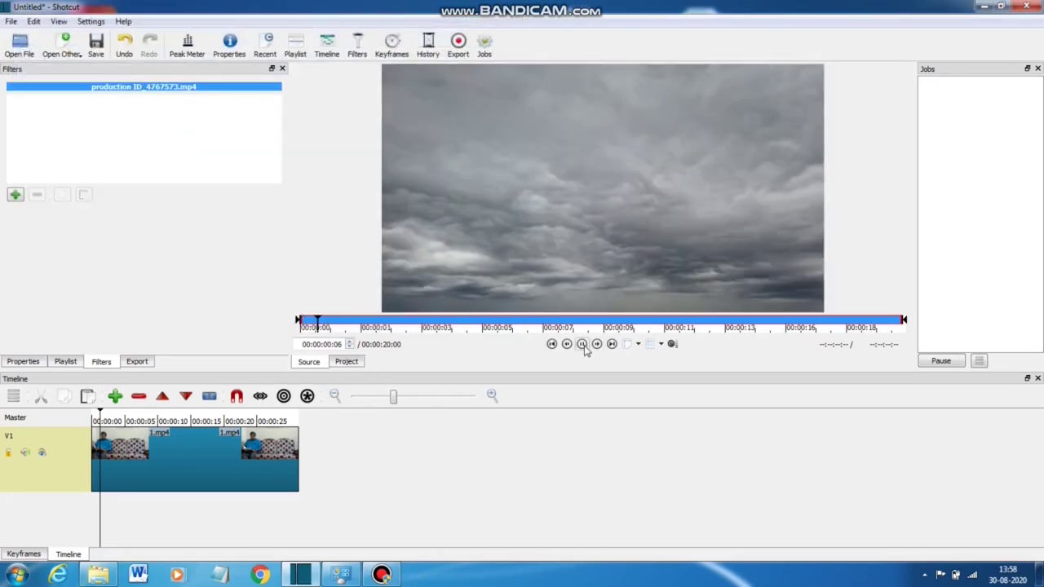
left_click(582, 343)
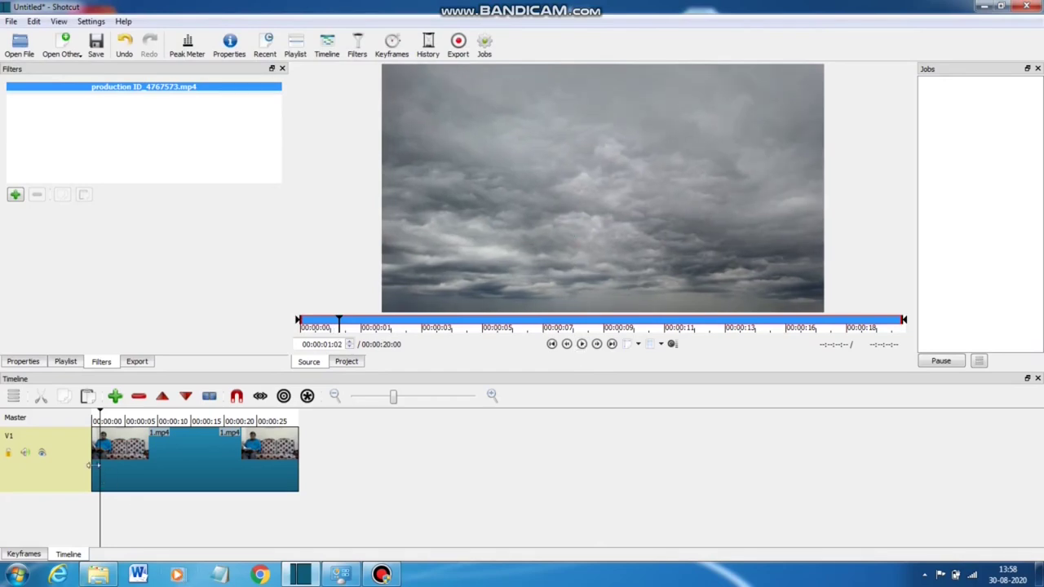
- Add a second video track and move the 1.mp4 clip from V1 to the start of V2
left_click(13, 397)
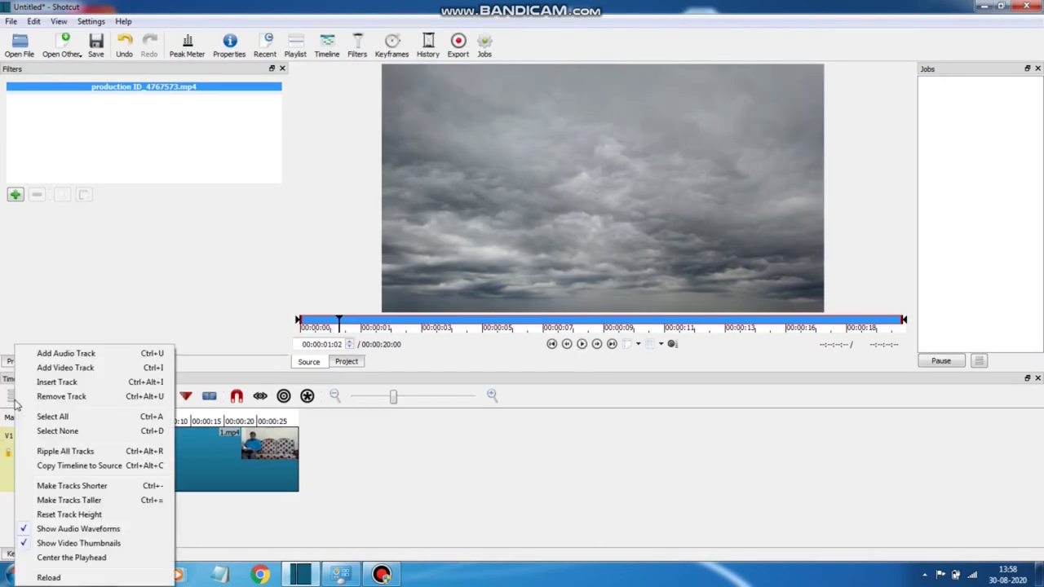
left_click(79, 369)
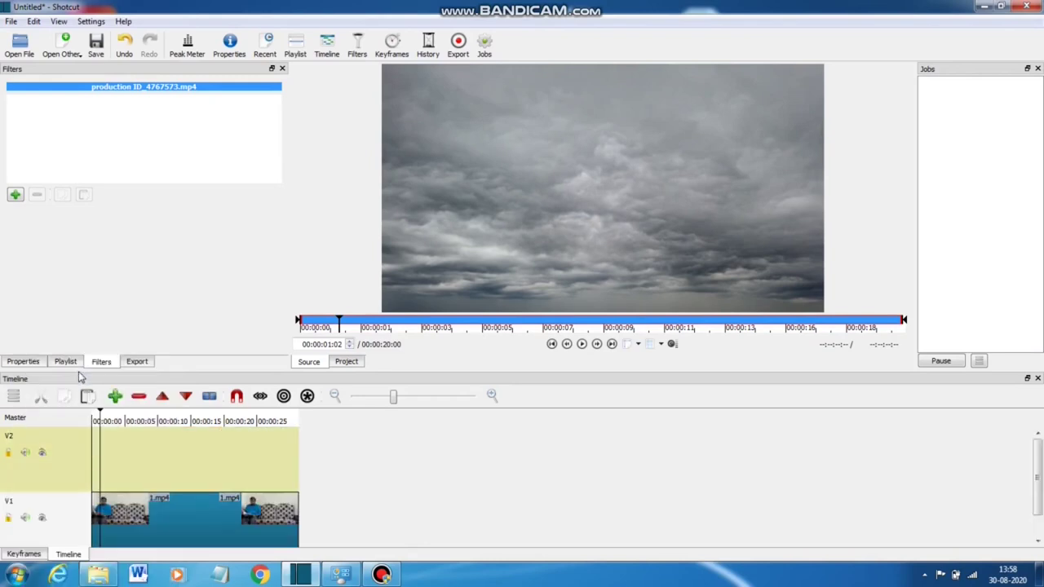
mouse_move(155, 519)
left_mouse_down()
mouse_move(166, 449)
mouse_move(180, 488)
left_mouse_up()
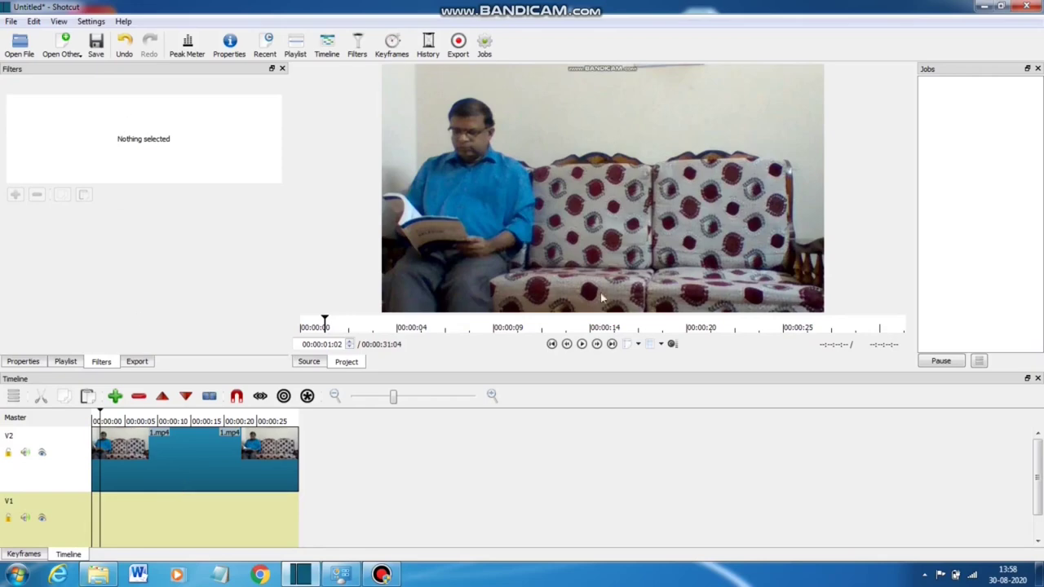
- Open the cloud video production ID_4767573 again and place it at the start of track V1, beneath the 1.mp4 clip
left_click(19, 49)
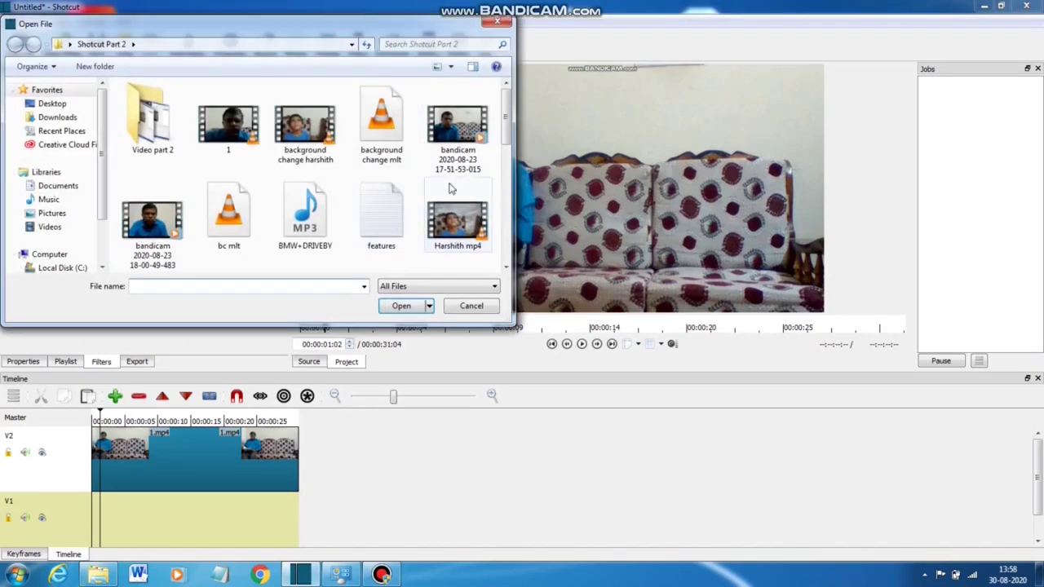
left_click_drag(506, 139, 504, 190)
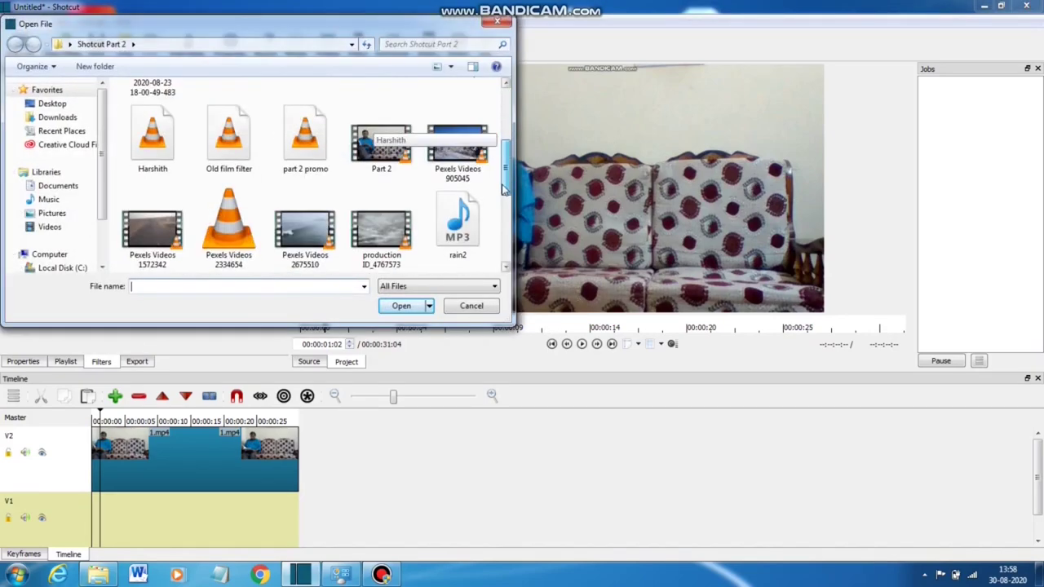
left_click(381, 232)
left_click(402, 305)
left_click(582, 345)
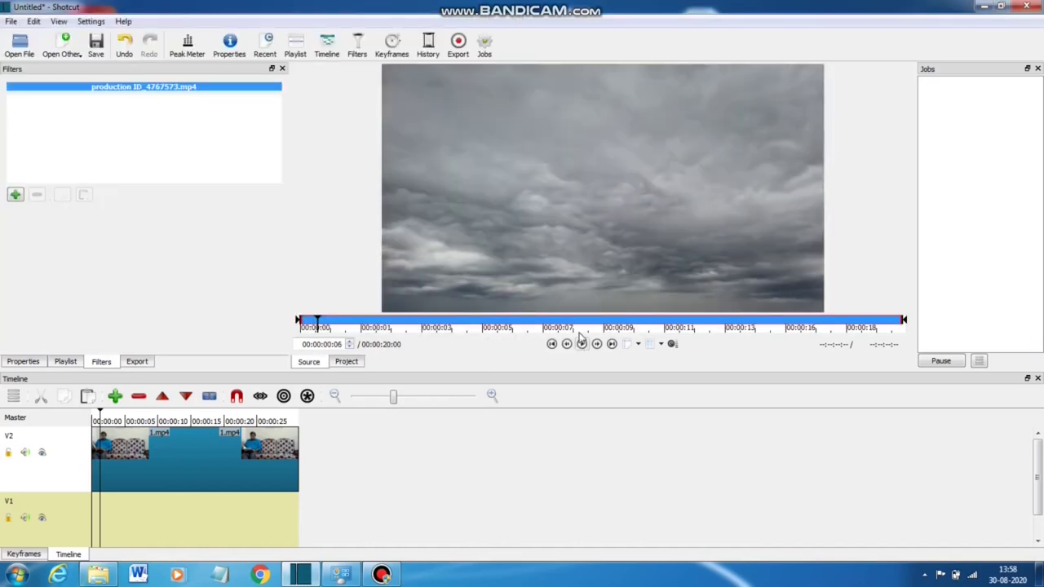
left_click_drag(604, 195, 91, 515)
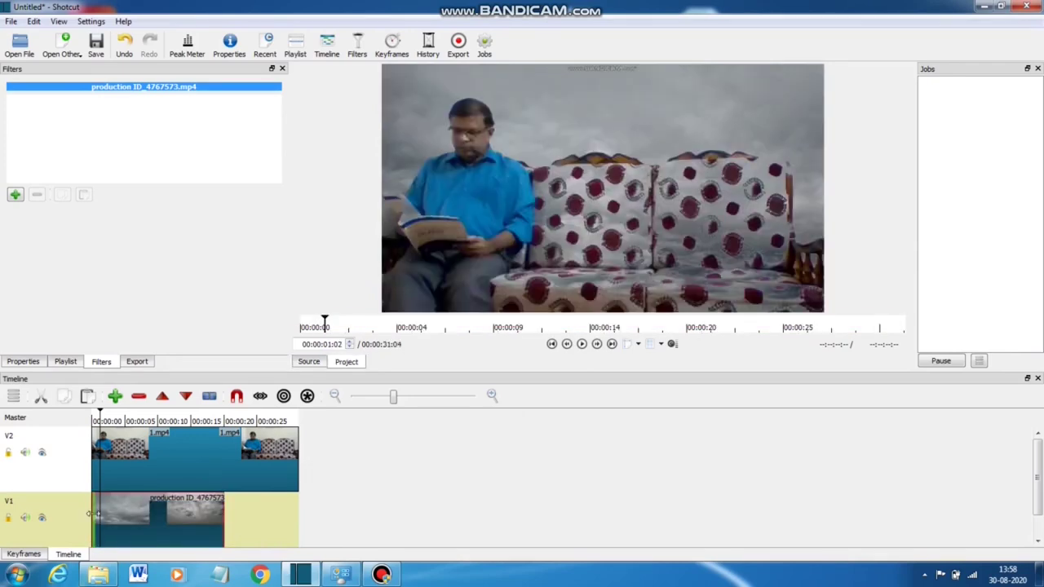
- Apply the Chroma Key: Simple filter to the 1.mp4 clip on V2 and sample the plain wall as its key color
left_click(198, 462)
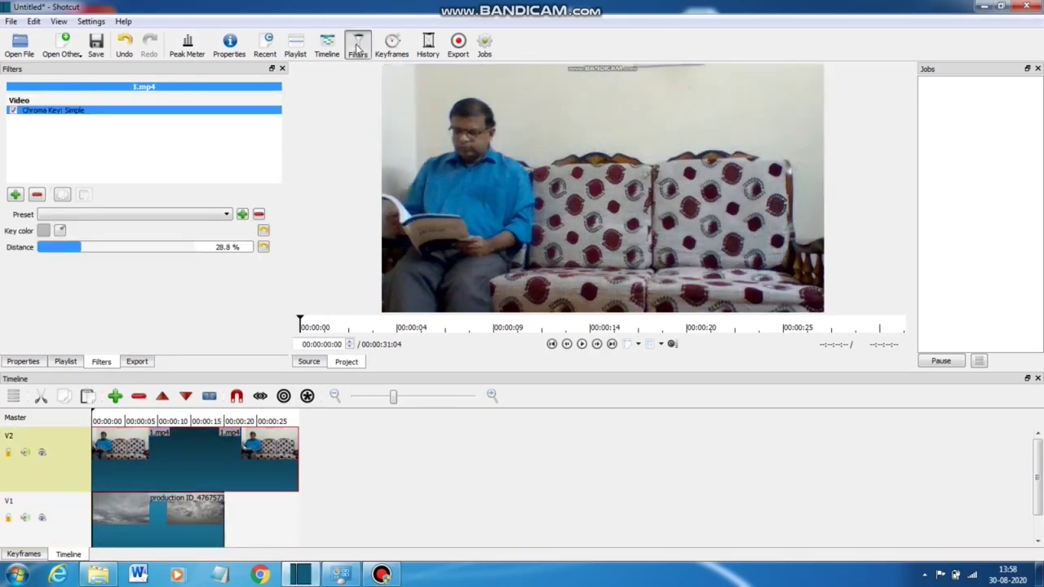
left_click(15, 196)
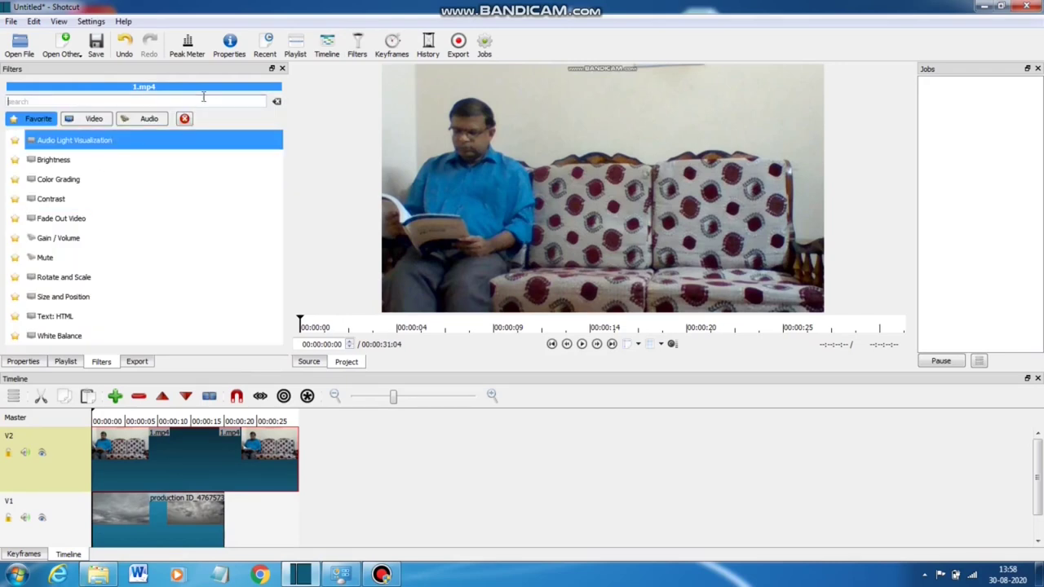
left_click(90, 120)
type("chr")
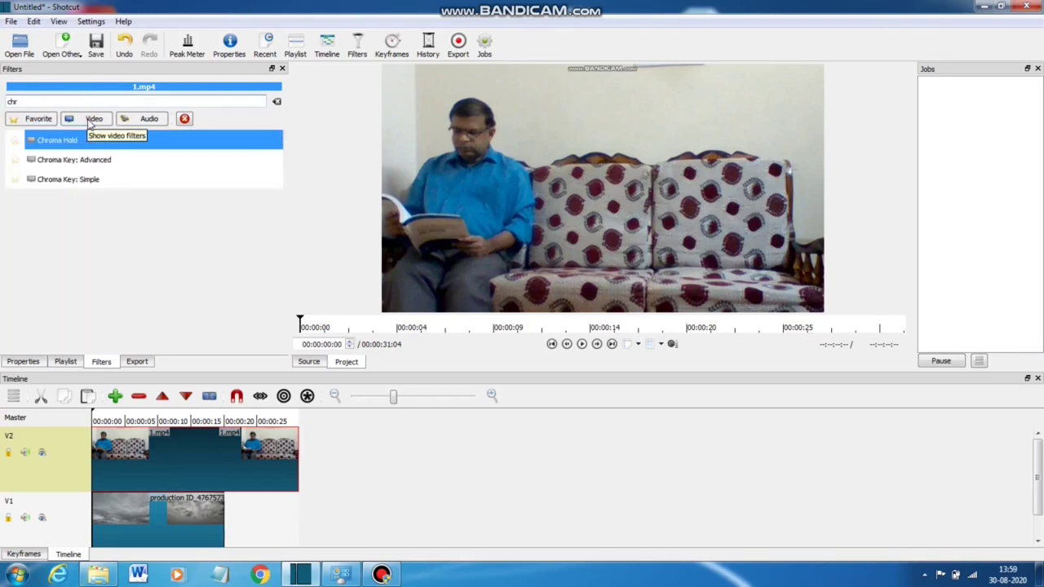
type("om")
double_click(80, 182)
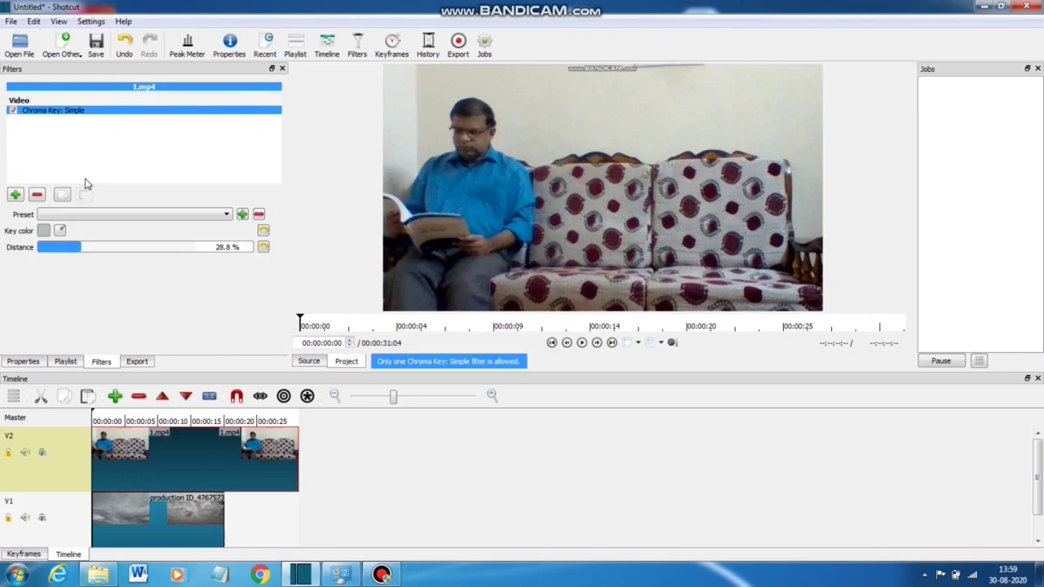
left_click(62, 231)
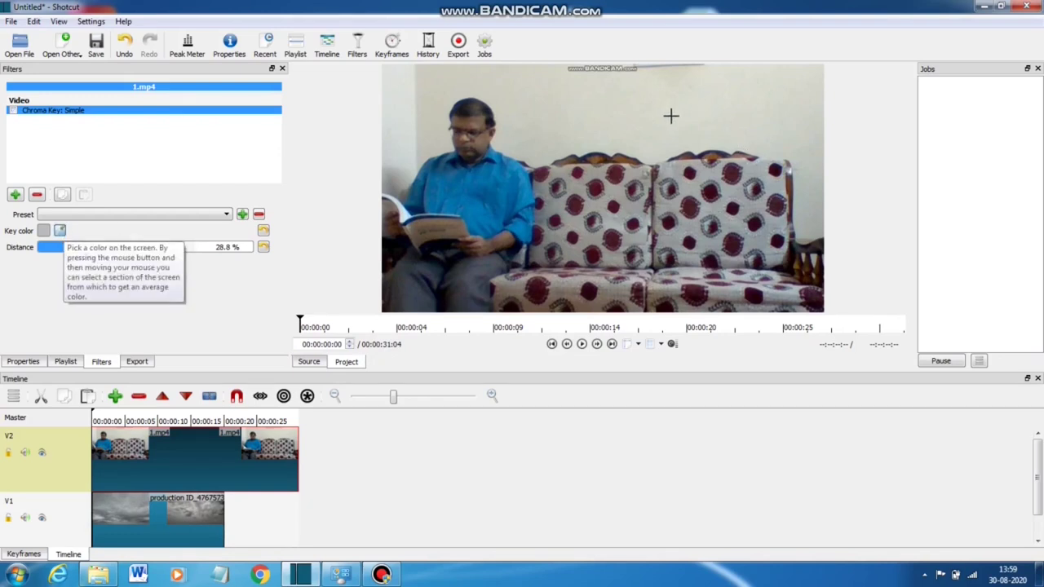
left_click(628, 98)
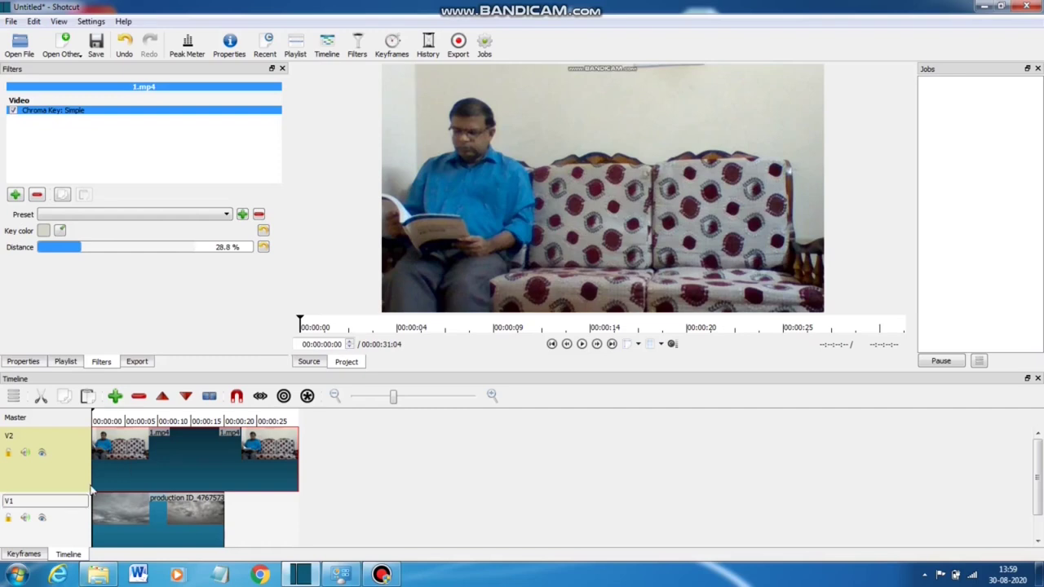
- Play the project from about one second in to check the cloud background behind the seated man, and pause it
left_click(103, 419)
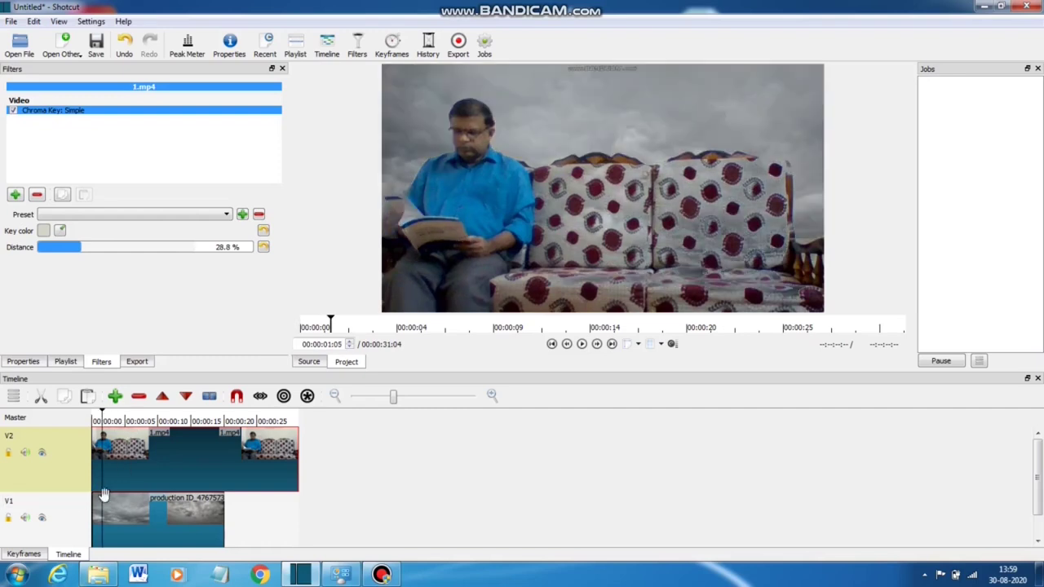
left_click(582, 344)
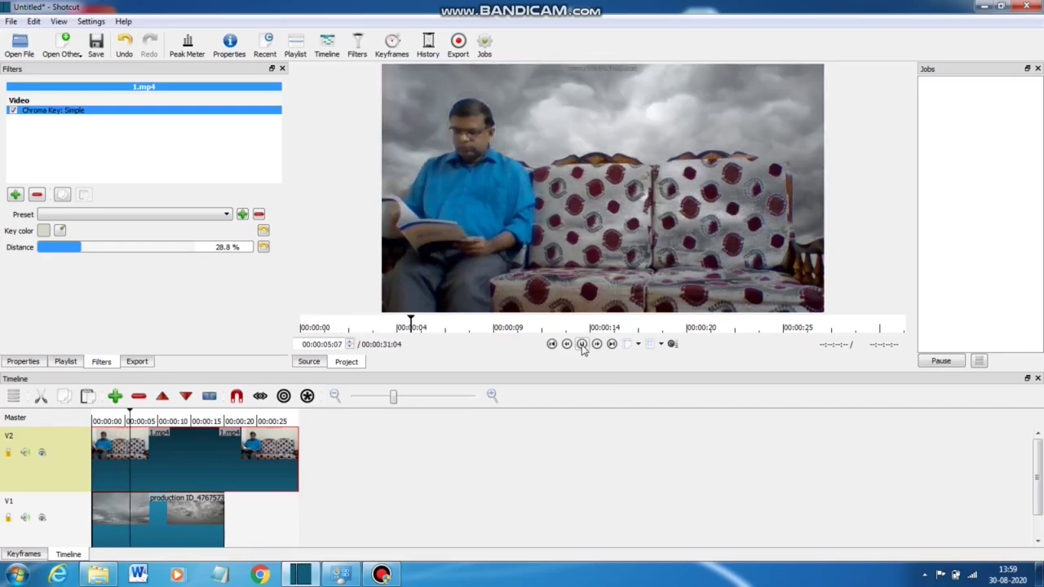
left_click(583, 344)
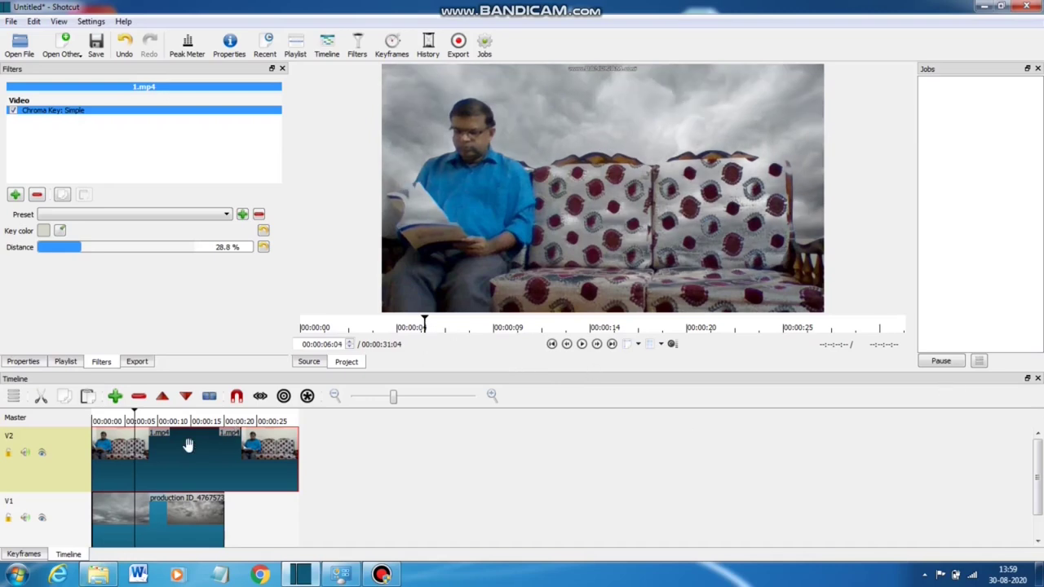
- Add an audio track to the timeline below V1
left_click(13, 396)
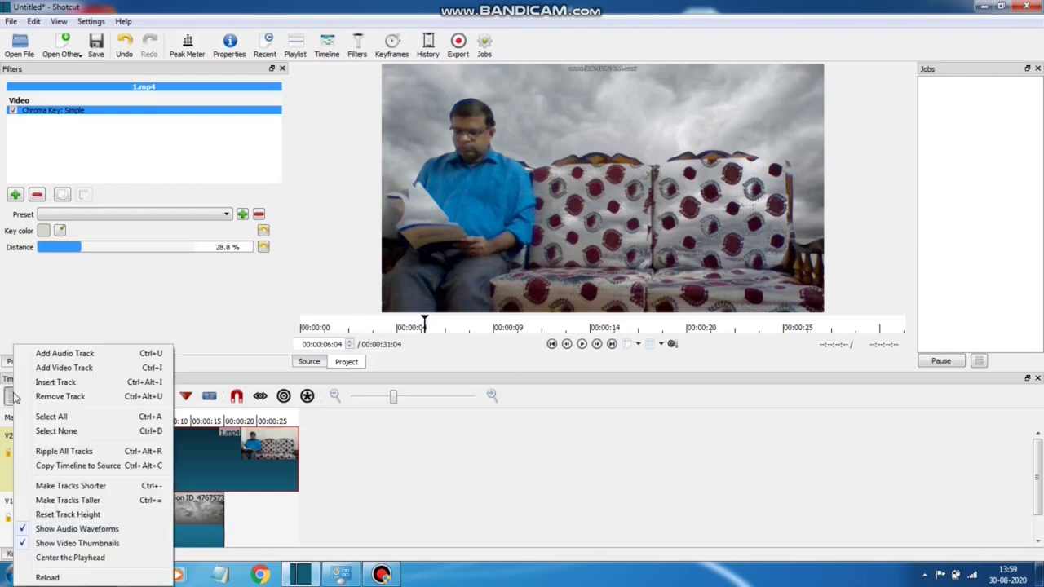
left_click(79, 360)
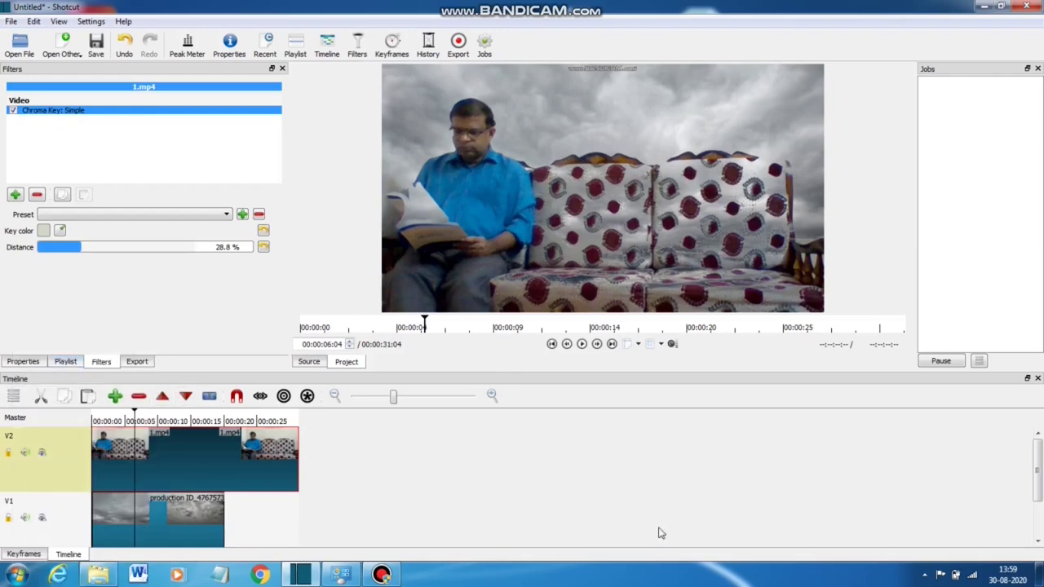
left_click_drag(1037, 475, 1037, 516)
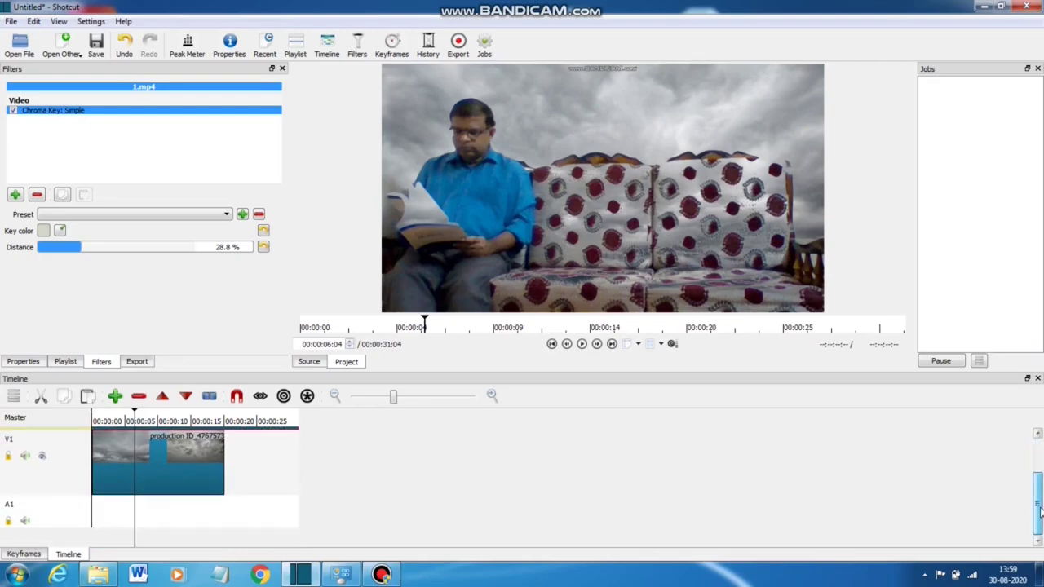
- Open the rain4 audio from the Shotcut Part 2 folder, preview it briefly, and place it near the start of track A1
left_click(18, 50)
left_click_drag(506, 140, 506, 205)
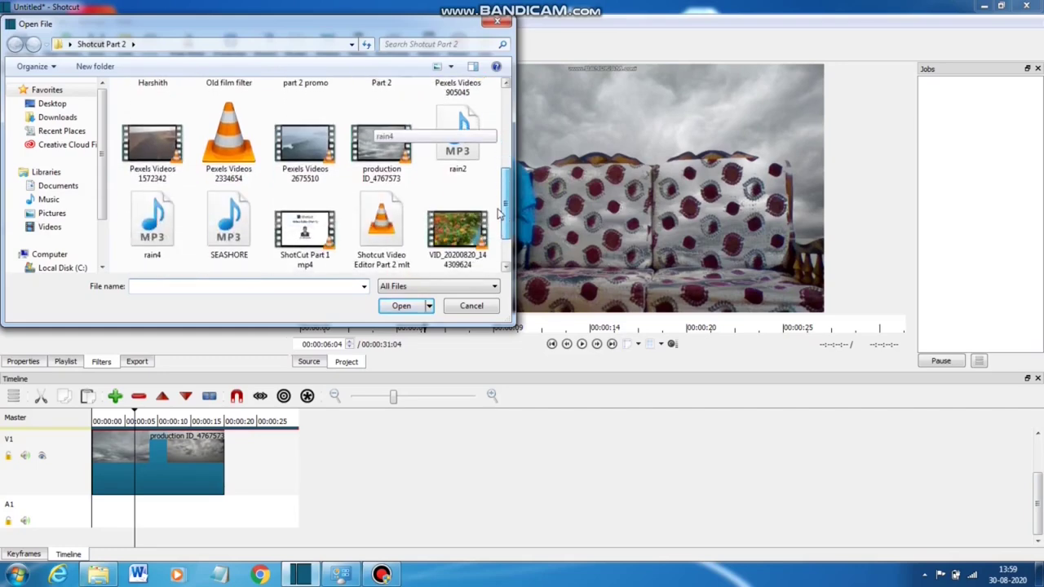
left_click(153, 224)
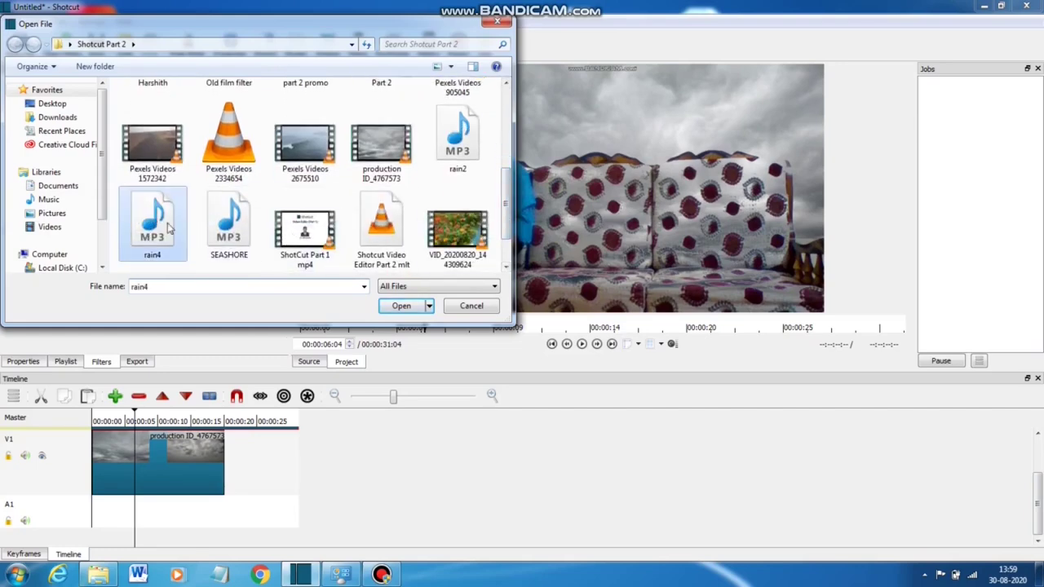
left_click(398, 306)
left_click(582, 344)
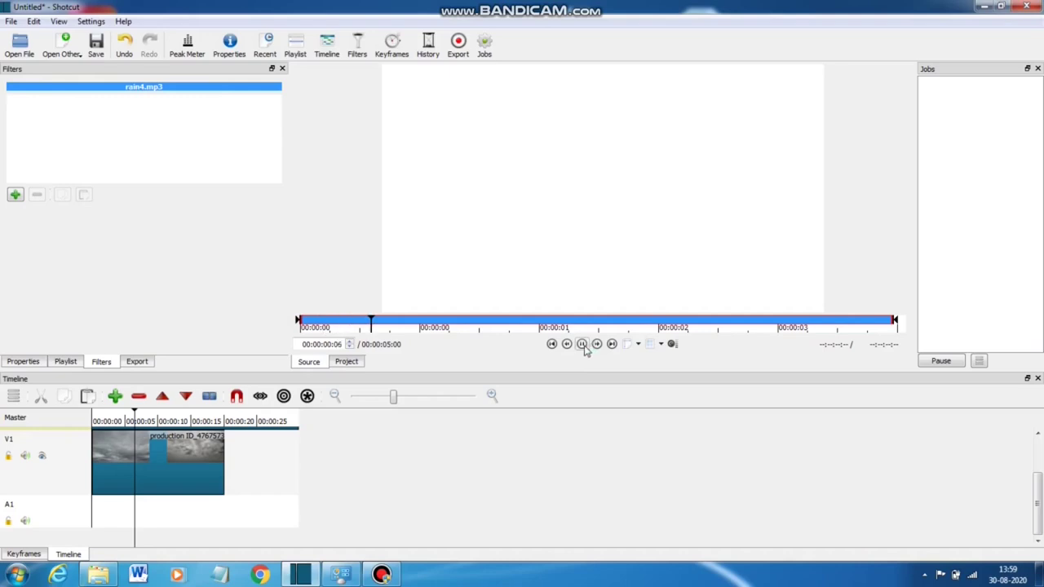
left_click(582, 344)
left_click_drag(574, 279, 94, 522)
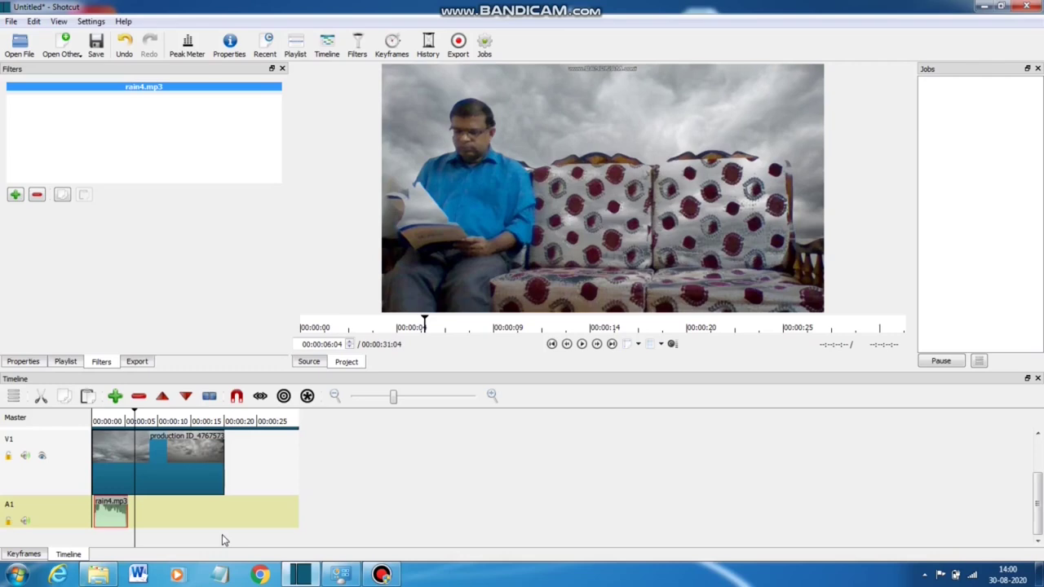
- Paste three more copies of rain4.mp3 on track A1 and remove the gap after the first one
key("ctrl+v")
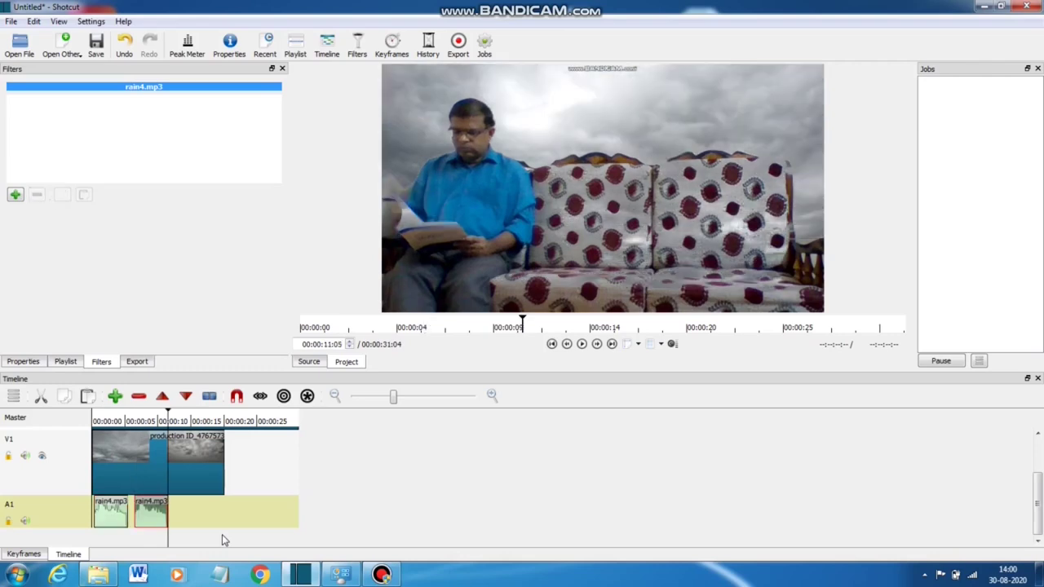
key("ctrl+v")
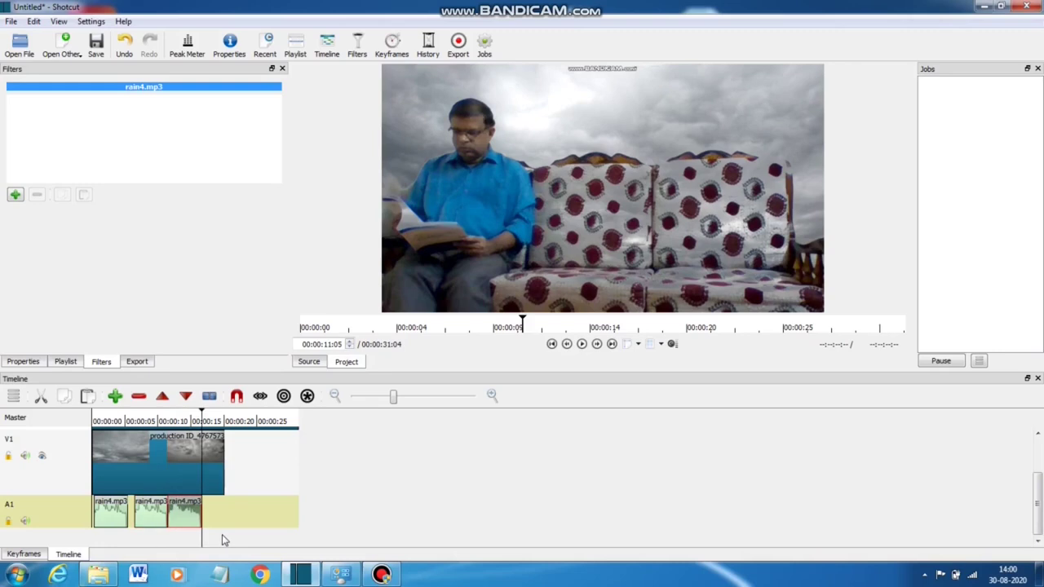
key("ctrl+v")
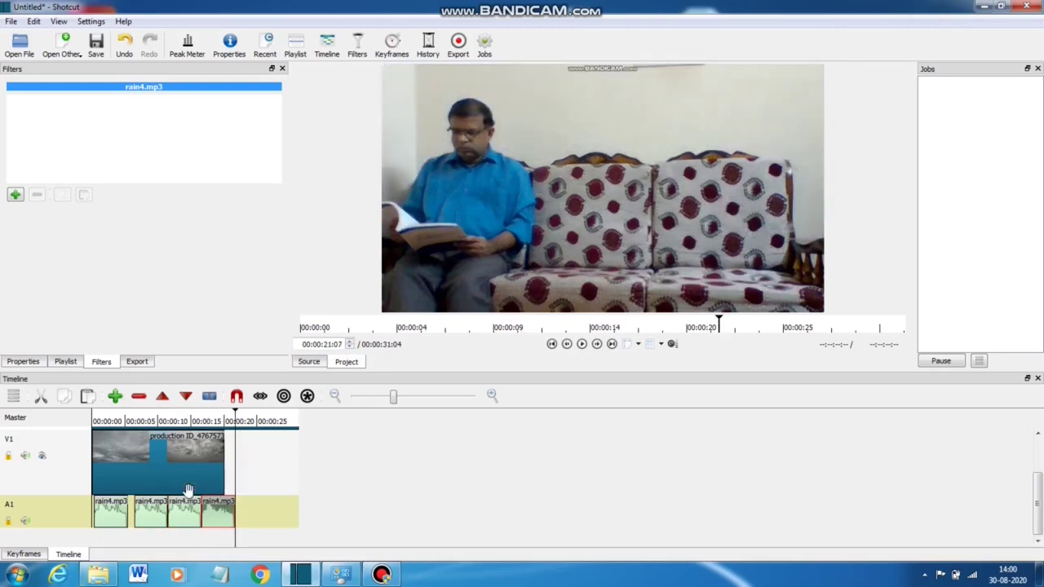
right_click(135, 520)
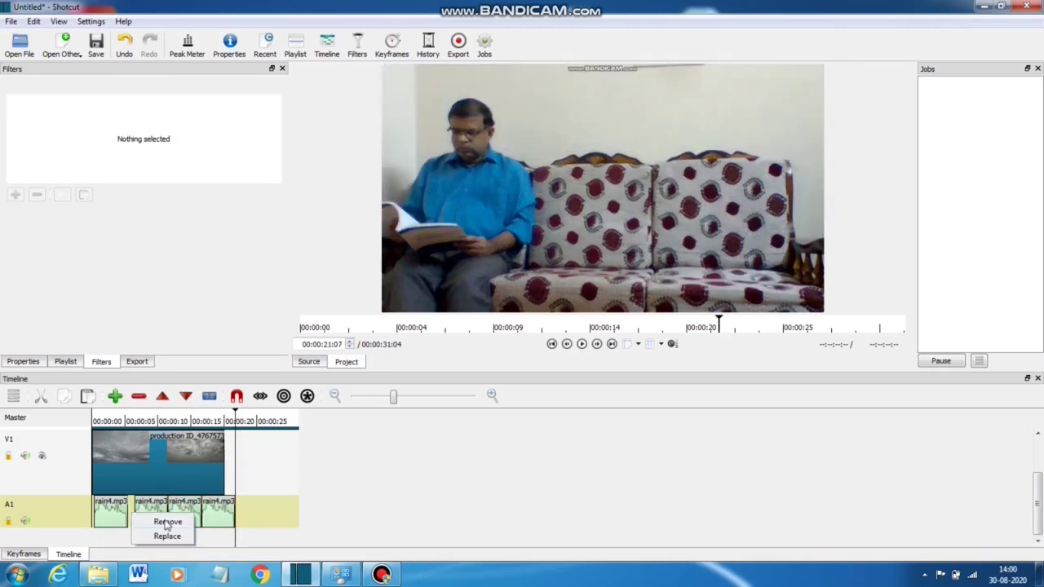
left_click(168, 526)
left_click_drag(1034, 510, 969, 450)
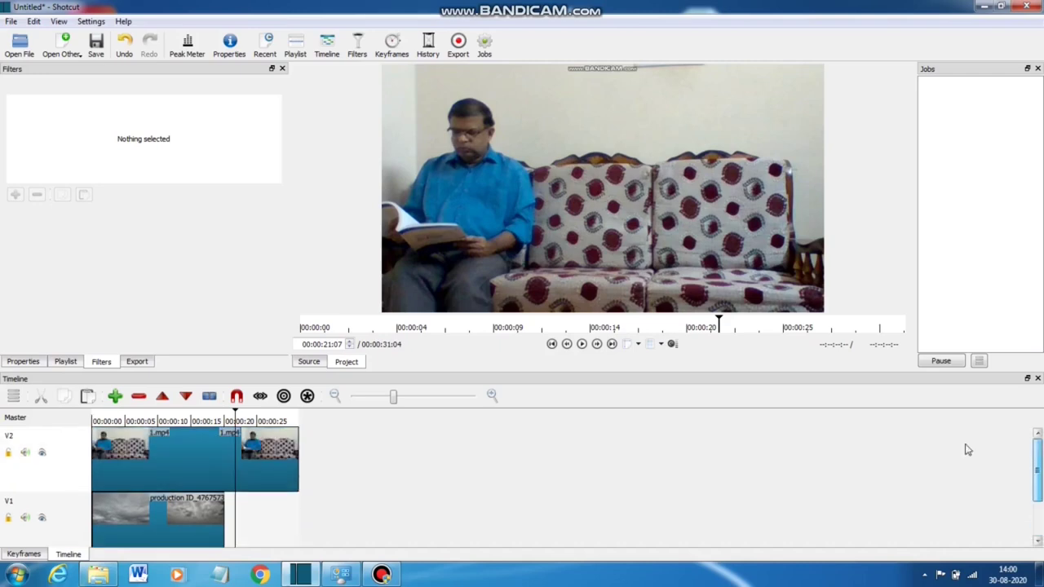
- In the Old film filter project, return to the timeline start and add an Old Film: Dust filter to the flower clip on V1
left_click(97, 420)
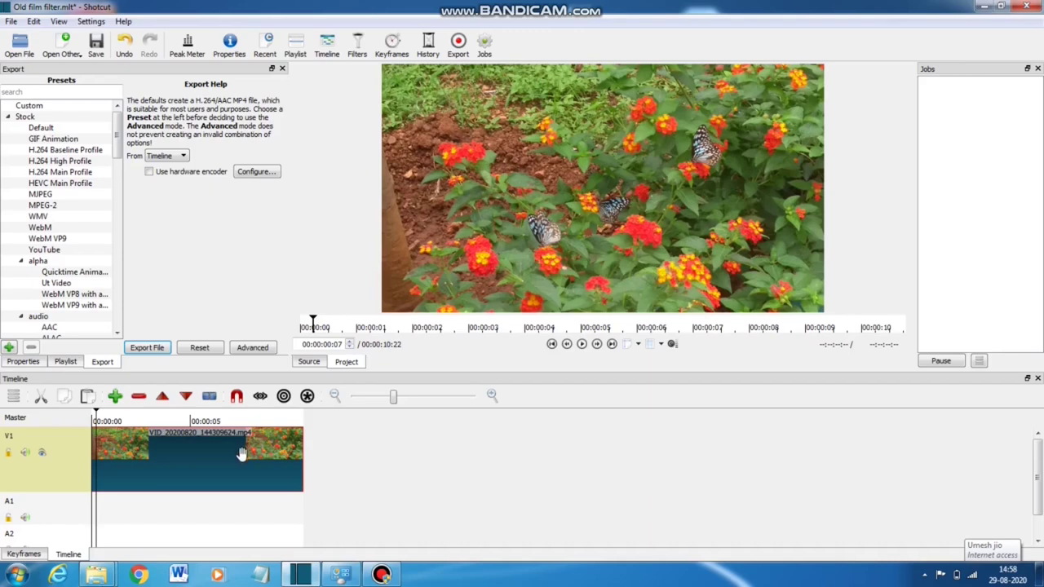
key("Home")
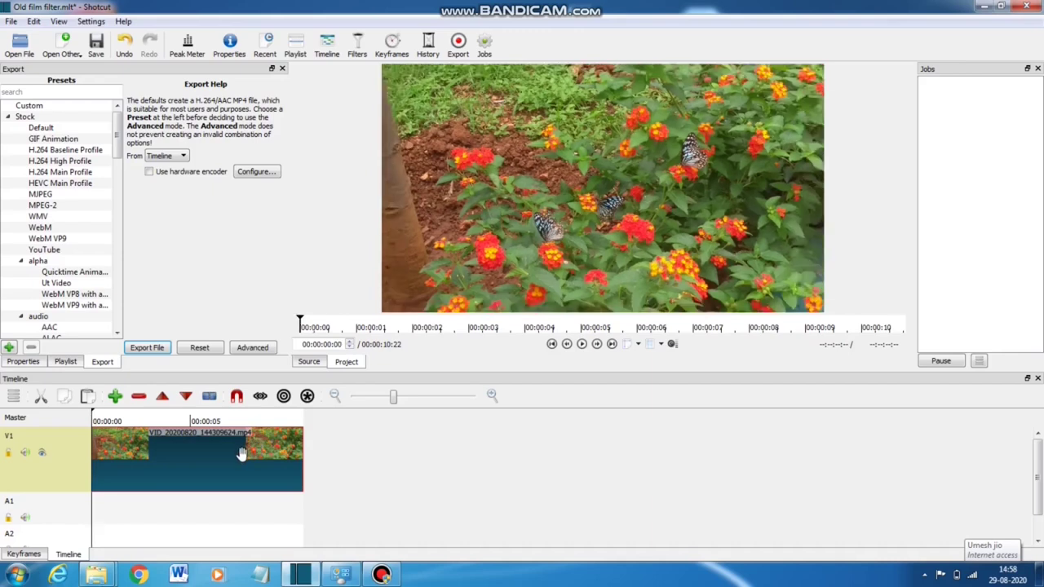
left_click(357, 53)
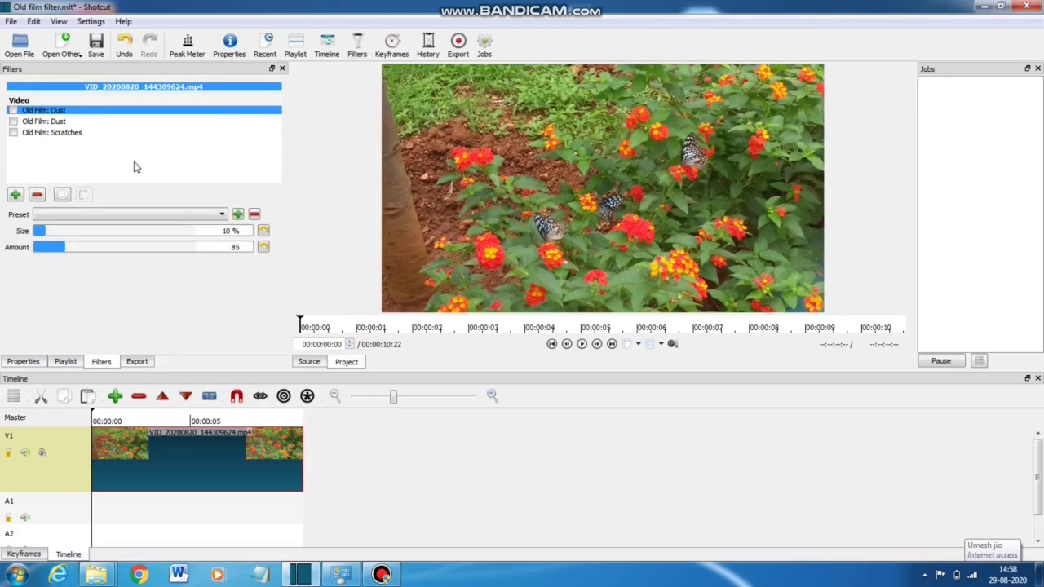
left_click(15, 195)
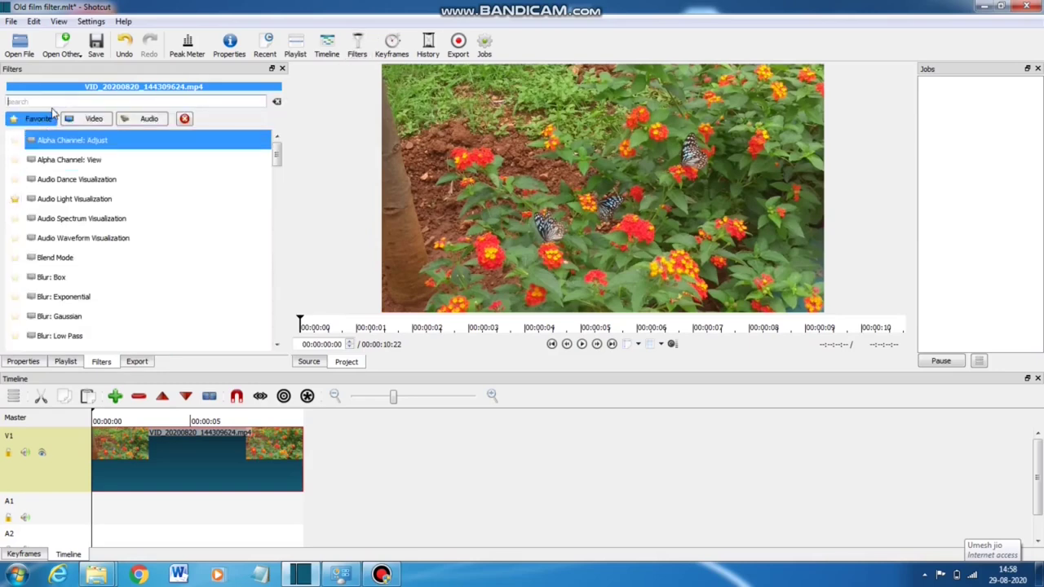
type("old")
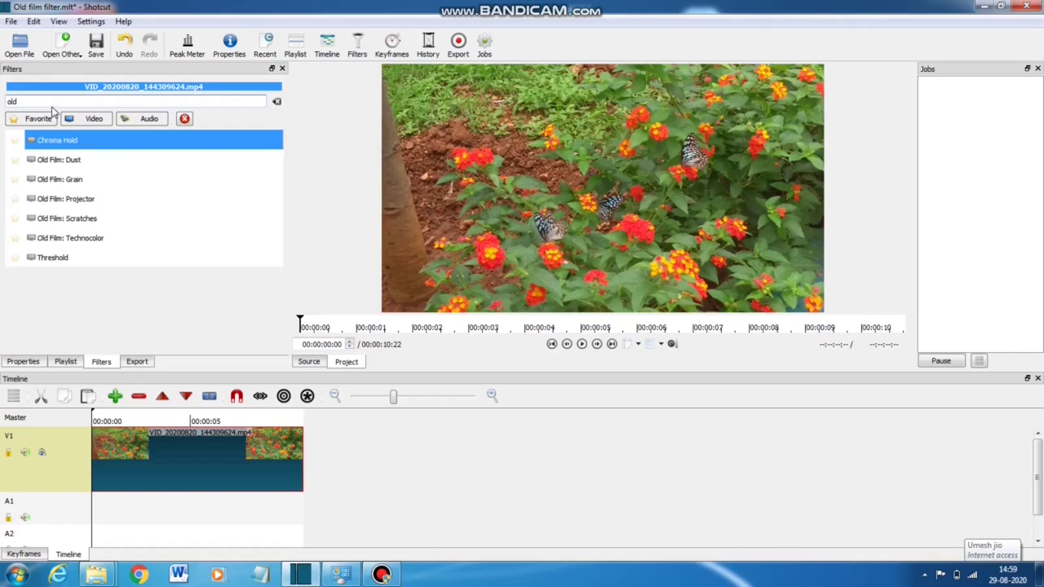
type(" film")
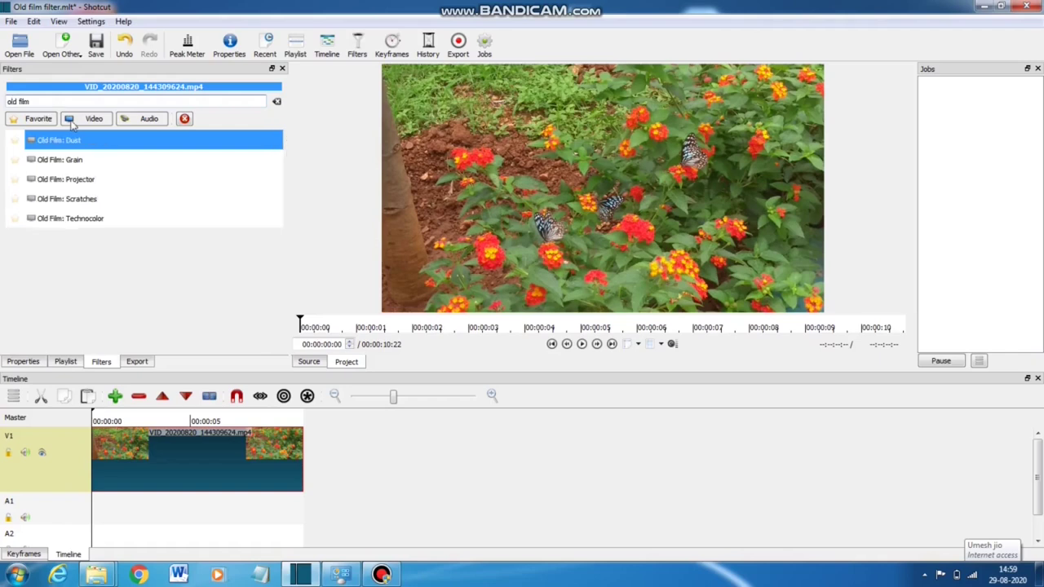
left_click(117, 145)
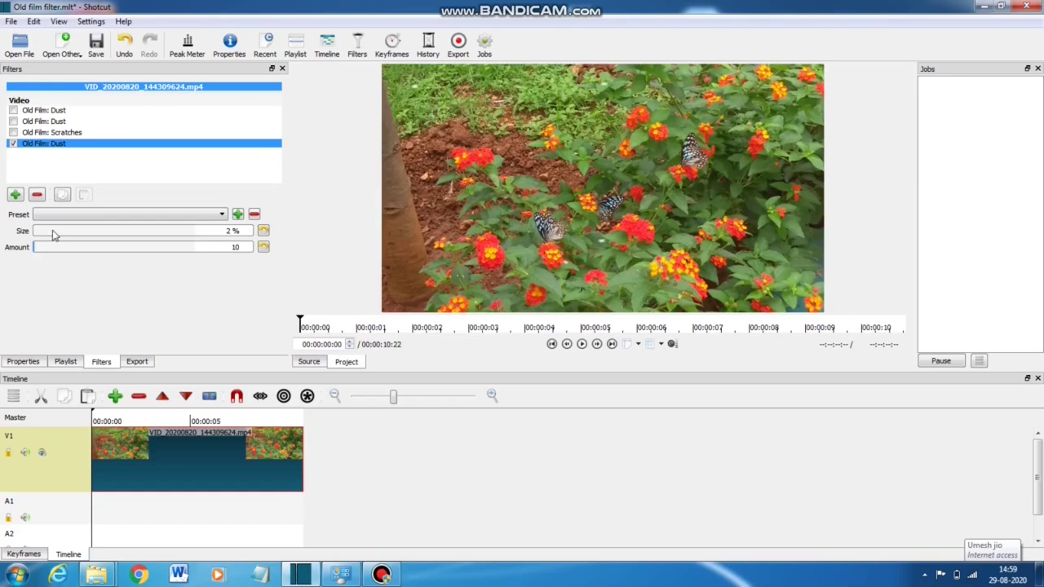
- Set the new Dust filter's size to 9 % and amount to 47, and play the clip to check the effect
left_click_drag(53, 234, 46, 235)
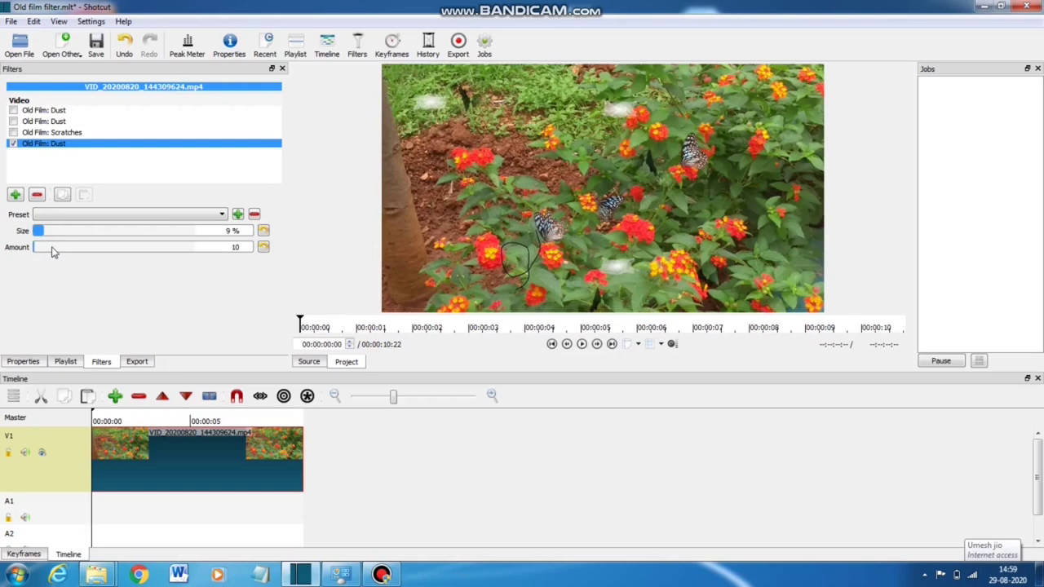
left_click_drag(51, 252, 65, 253)
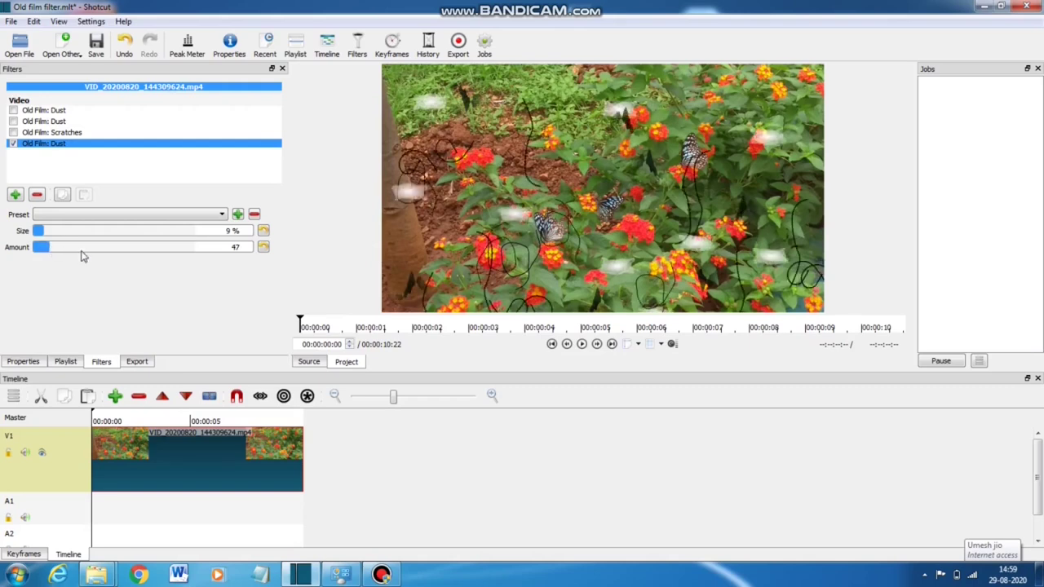
left_click(112, 421)
left_click(582, 344)
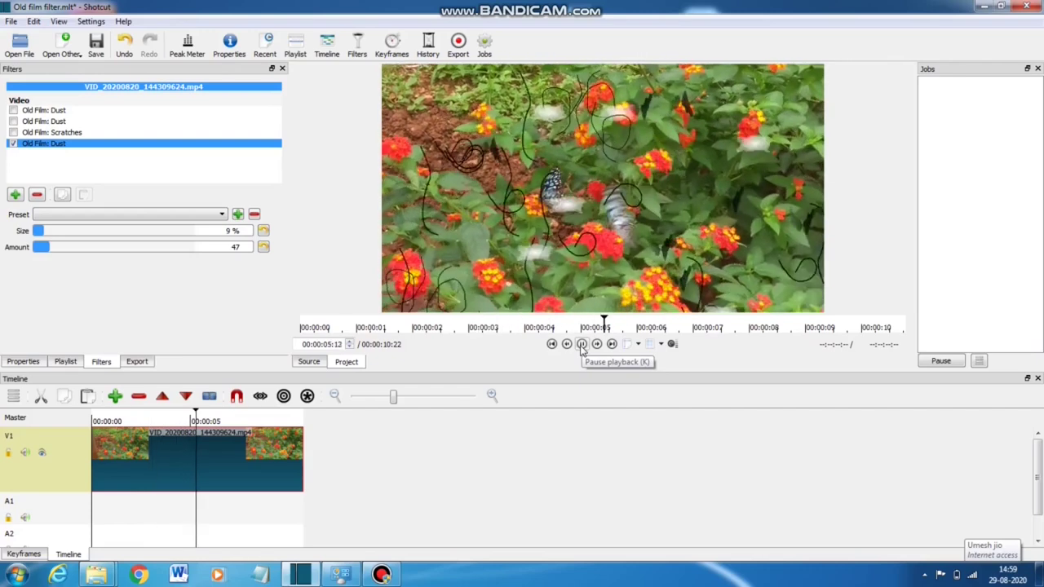
left_click(582, 344)
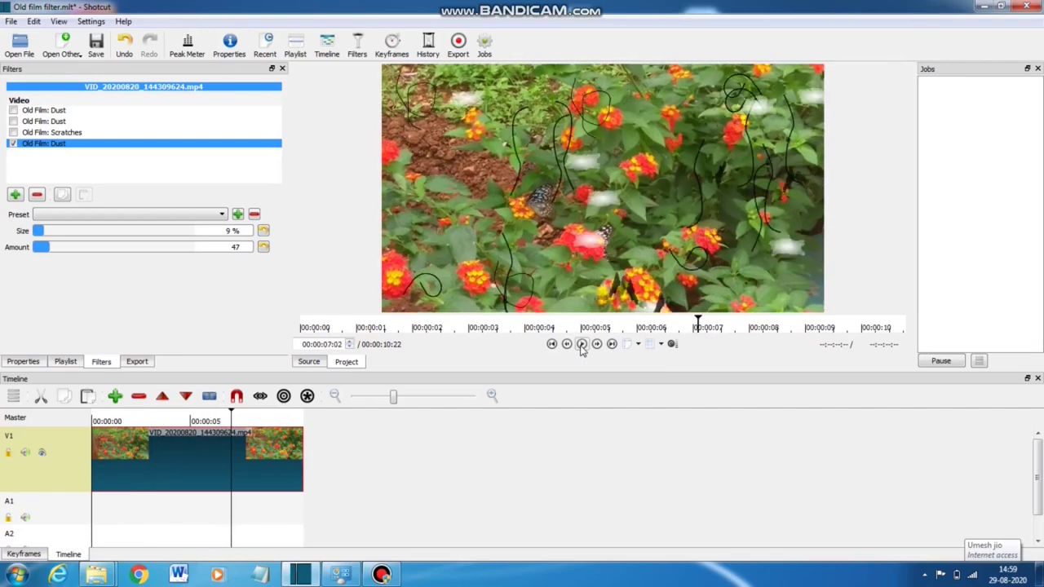
- Adjust the Dust filter's amount, trying 202 and 109 before settling on a slightly lower value
left_click(71, 248)
left_click(119, 249)
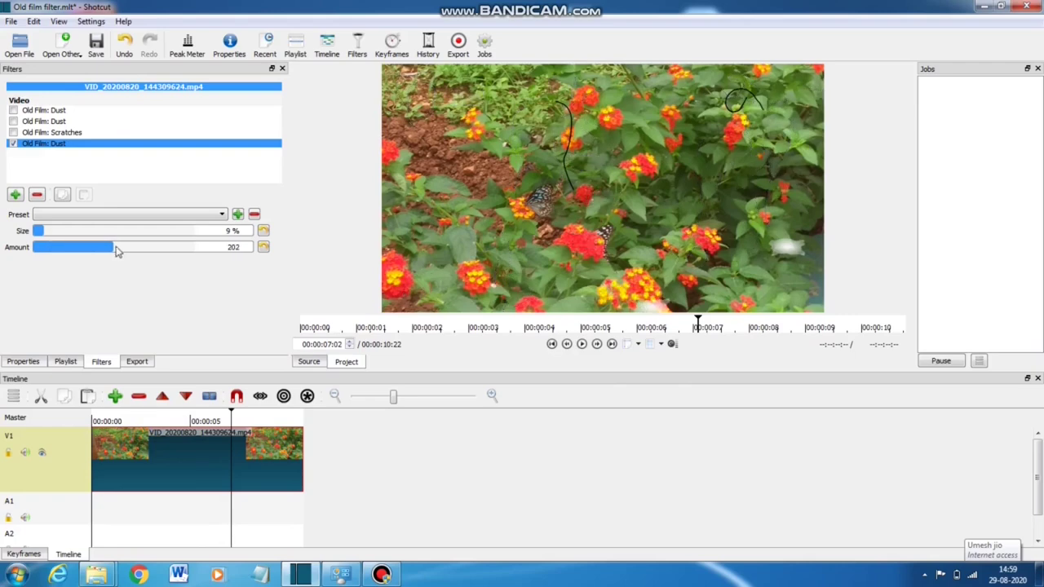
left_click(92, 249)
left_click(79, 249)
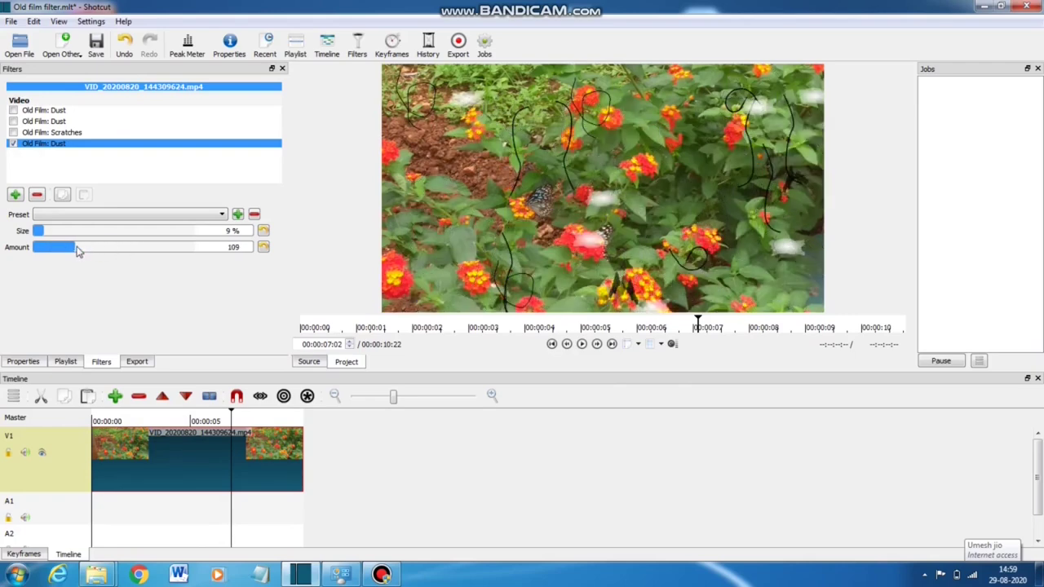
left_click(71, 249)
left_click(72, 248)
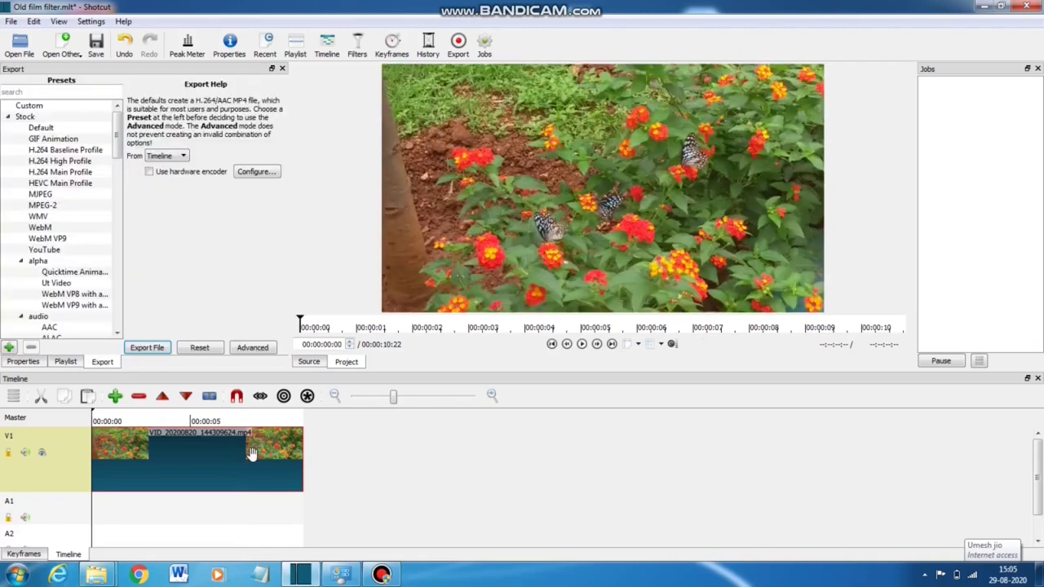
- Add an Old Film: Scratches filter to the flower clip on V1
left_click(359, 49)
left_click(15, 196)
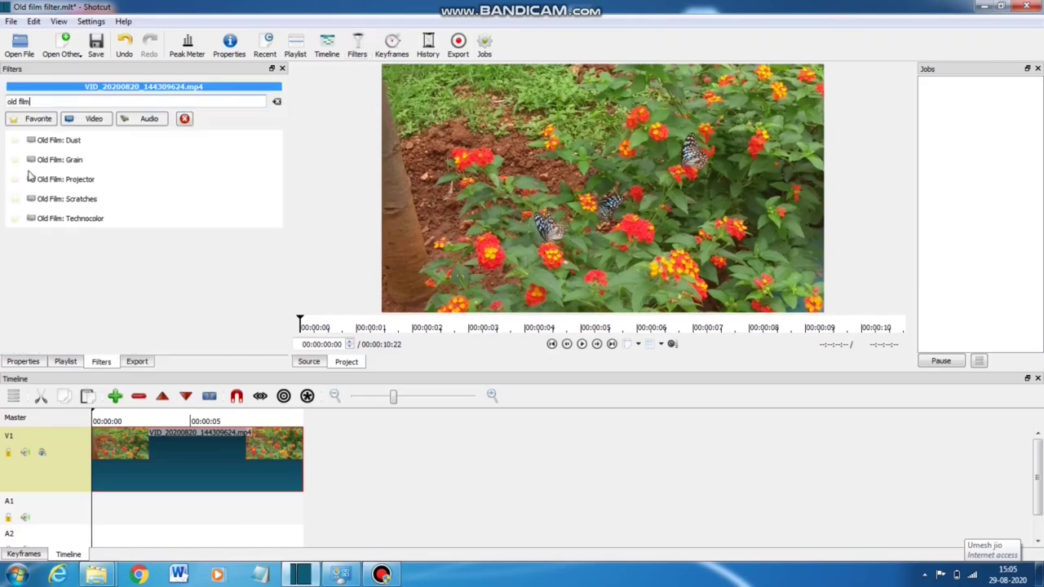
left_click(90, 202)
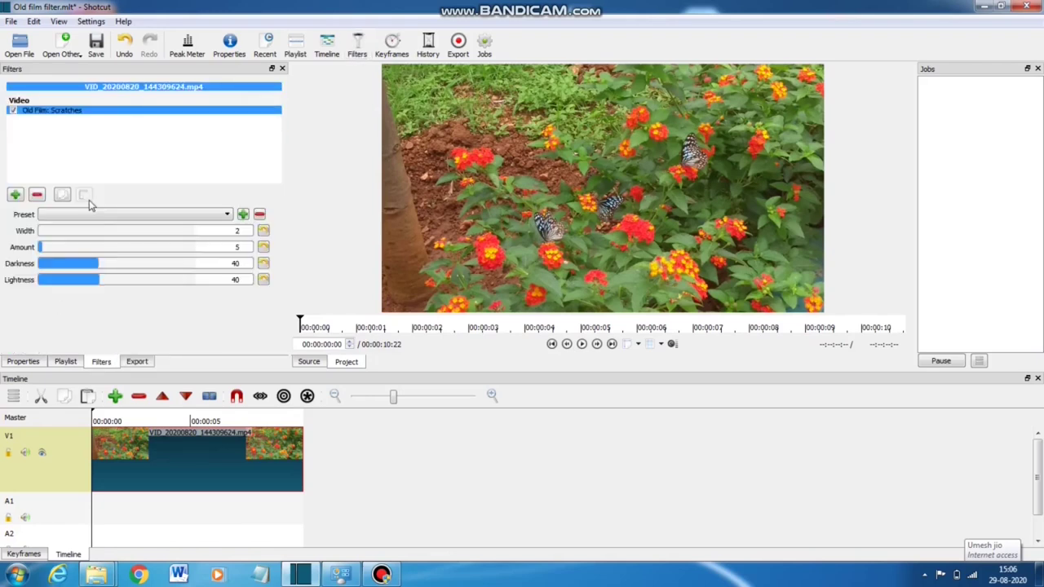
- Set the Scratches filter's amount to 12, darkness to 87, lightness to 53 and width to 27, and play the clip to check the effect
left_click(59, 247)
left_click_drag(100, 264, 180, 265)
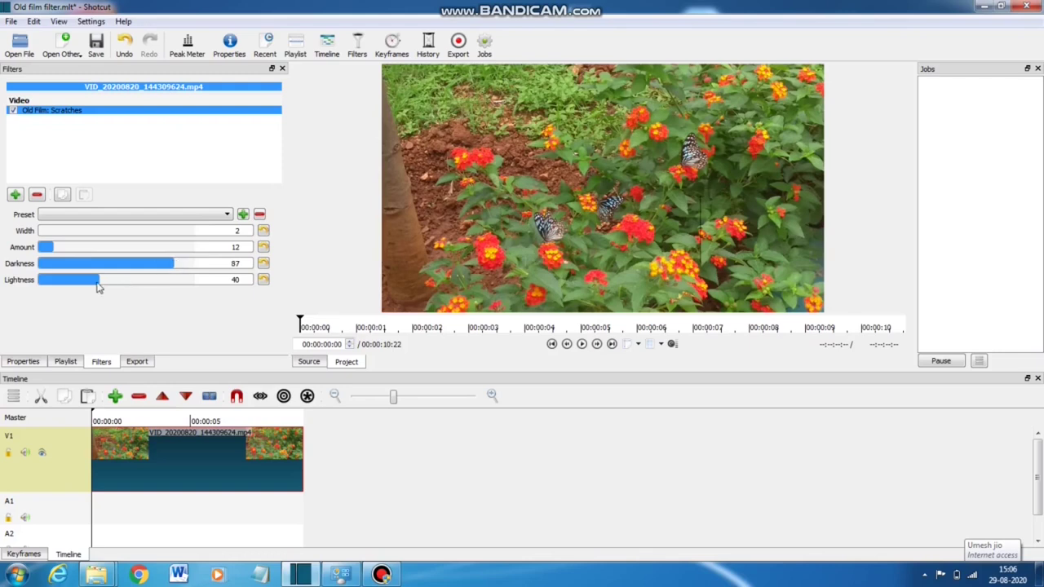
left_click_drag(97, 283, 124, 283)
left_click_drag(57, 233, 80, 235)
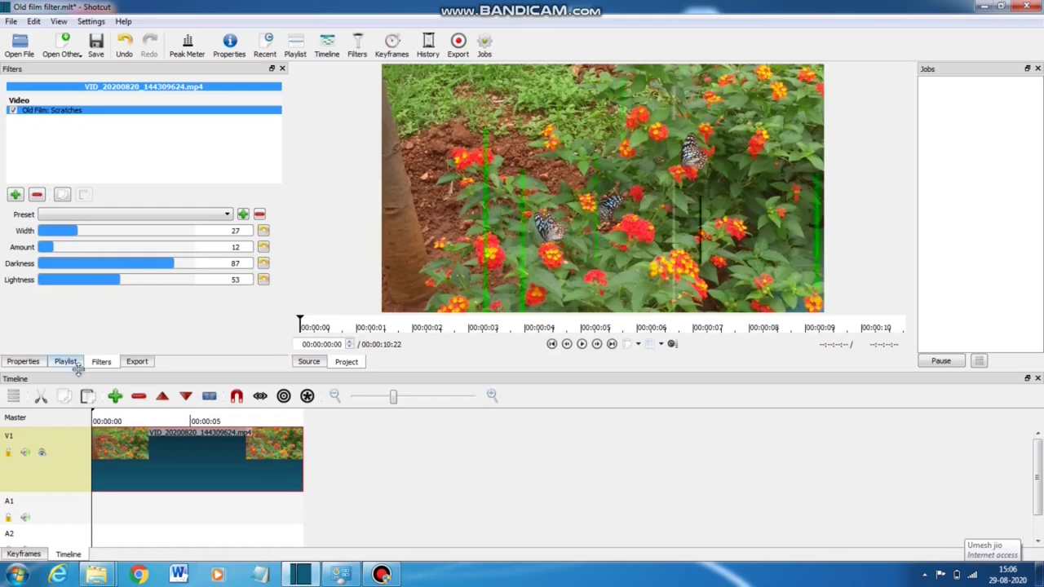
left_click(118, 418)
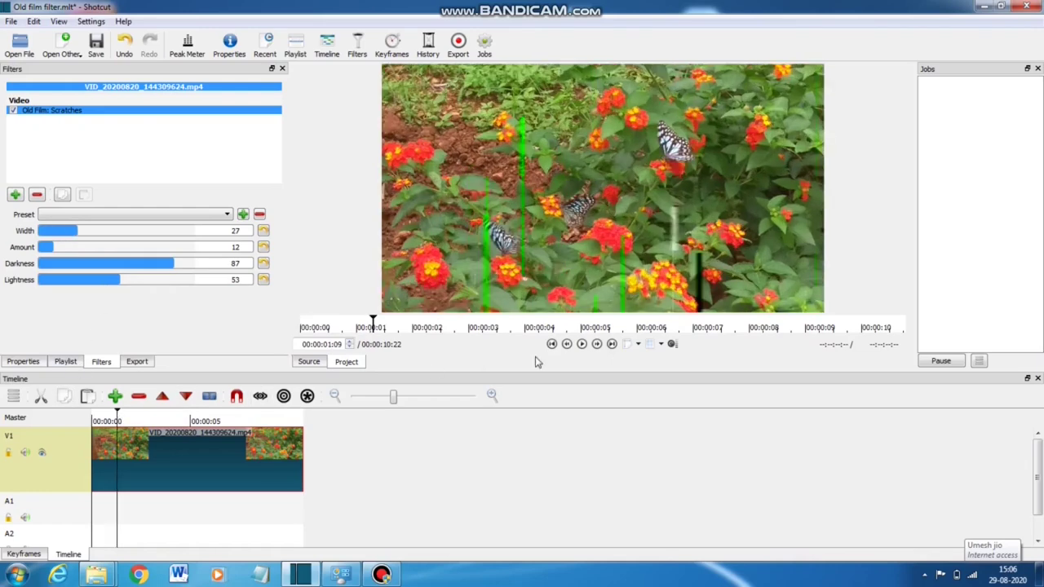
left_click(581, 343)
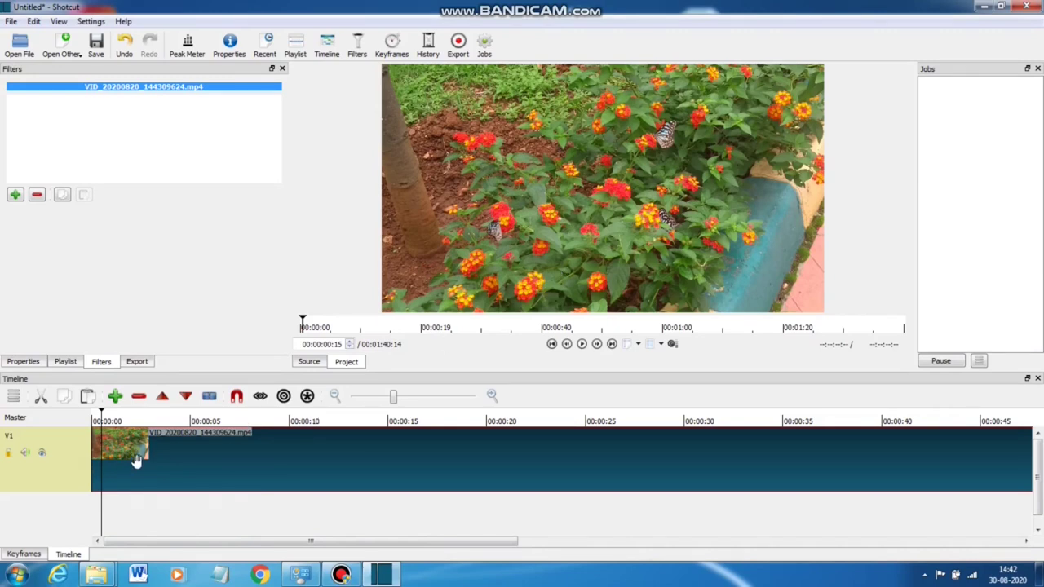
- Add a Rotate and Scale filter to the untitled project's flower clip with rotation 32.1 deg, scale 64.5 %, X offset -149 and Y offset 50
key("Home")
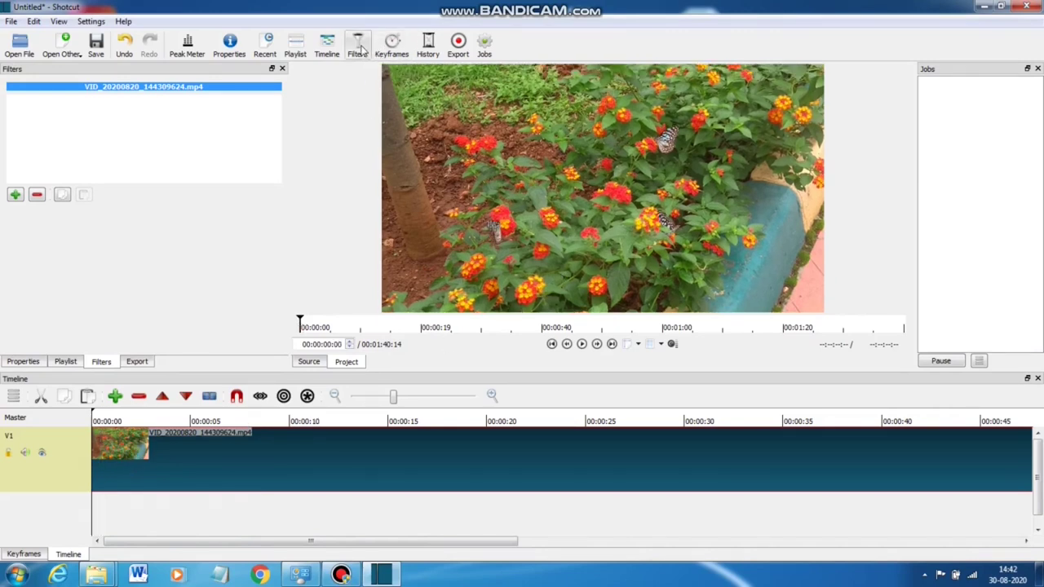
left_click(15, 195)
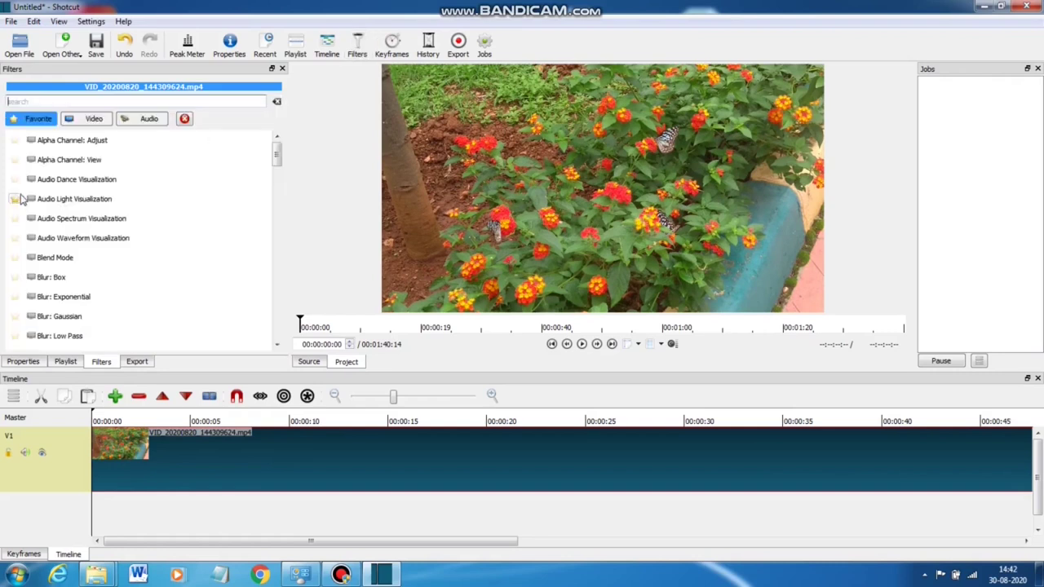
left_click(95, 121)
type("r")
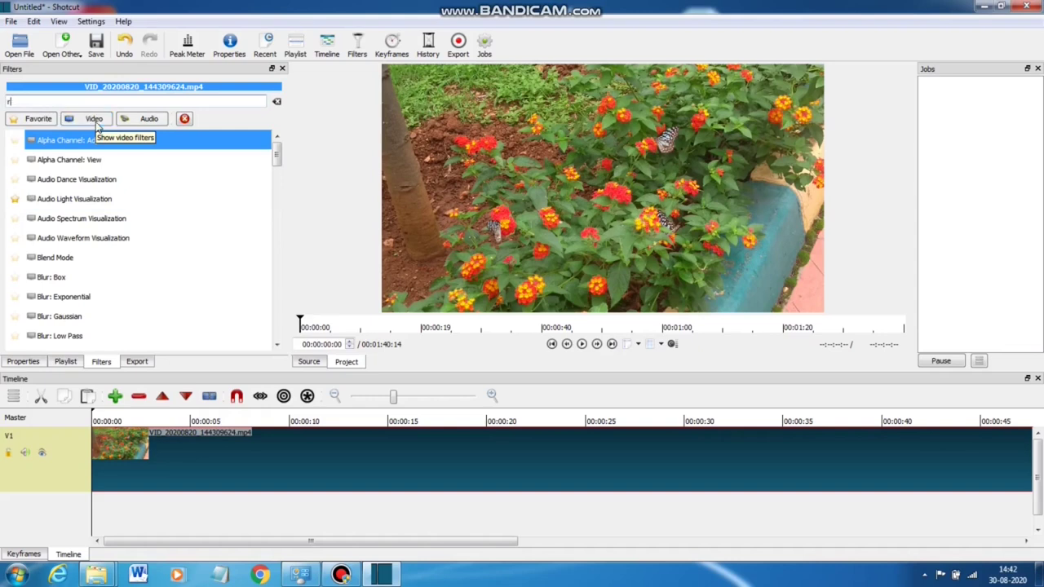
type("otate")
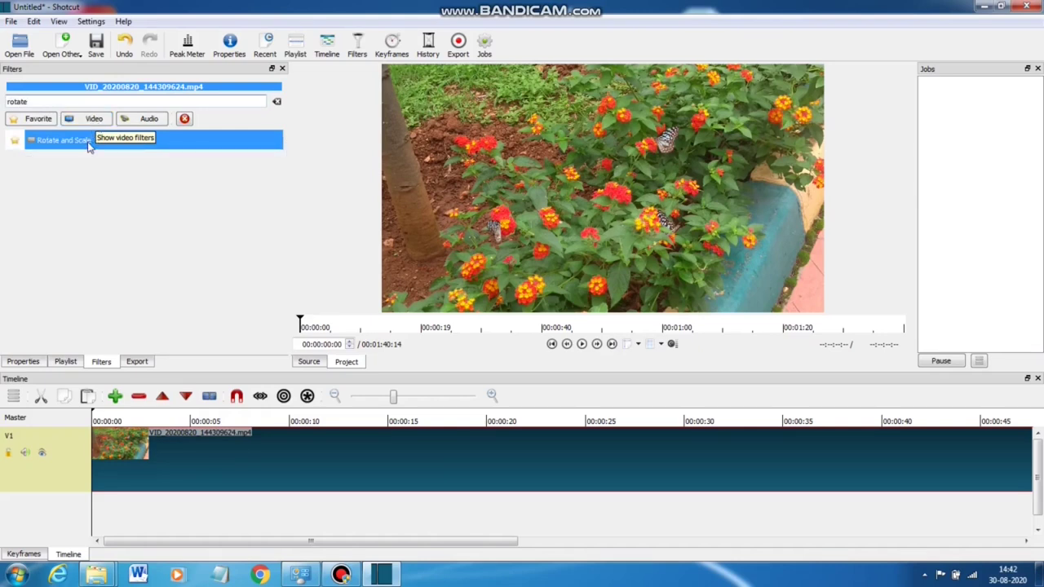
left_click(90, 146)
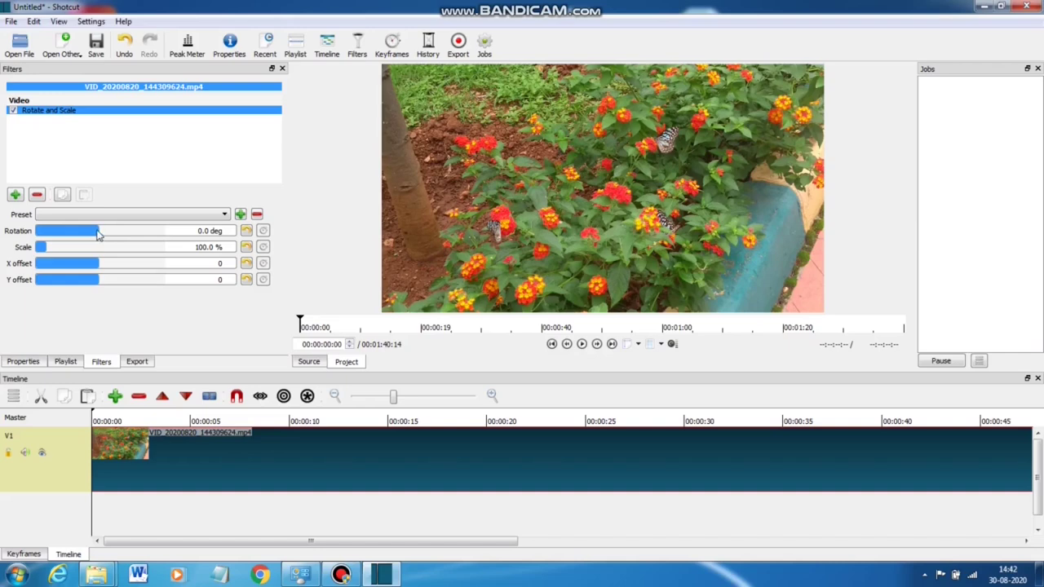
left_click_drag(98, 235, 108, 235)
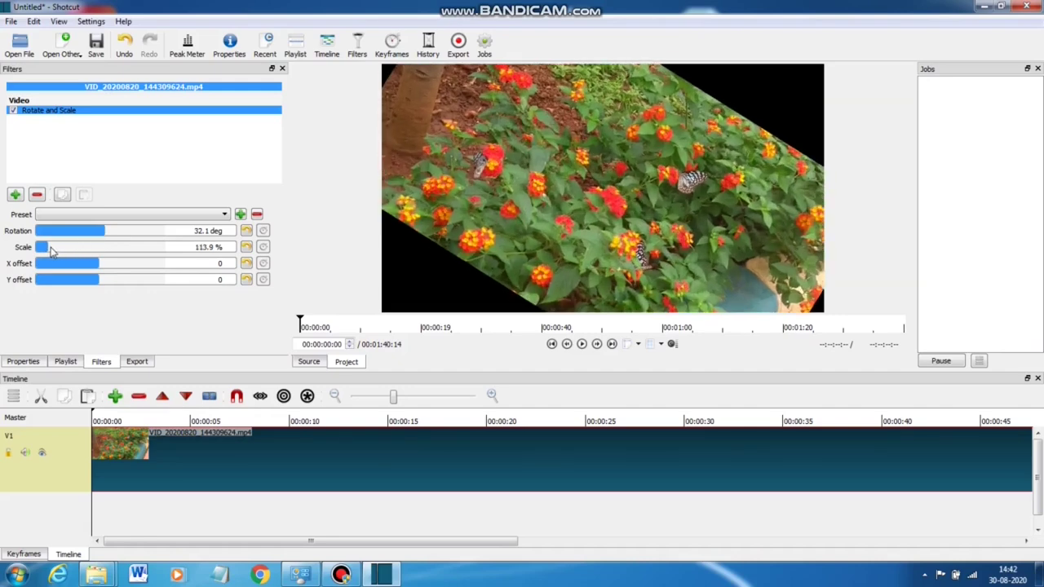
left_click_drag(48, 252, 104, 282)
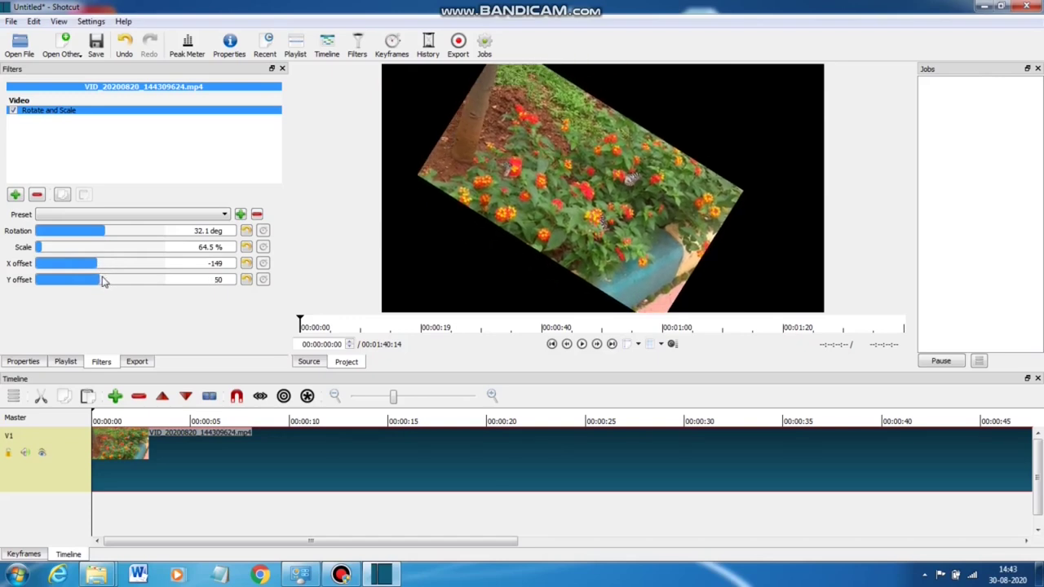
- Open the Pexels Videos 2675510 clip in the source player and pause its playback
left_click(20, 42)
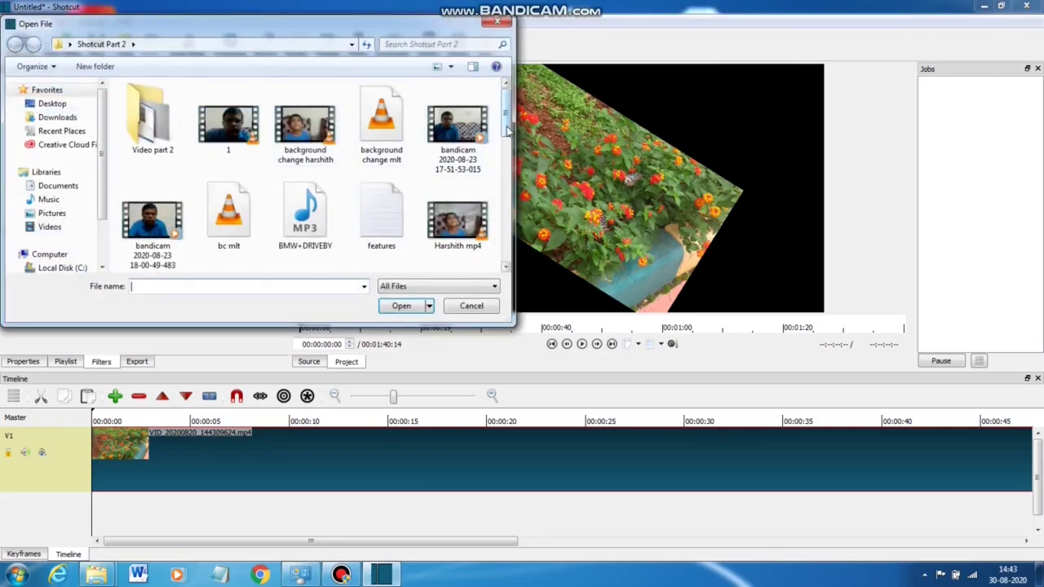
scroll(366, 195, "down", 5)
left_click(305, 204)
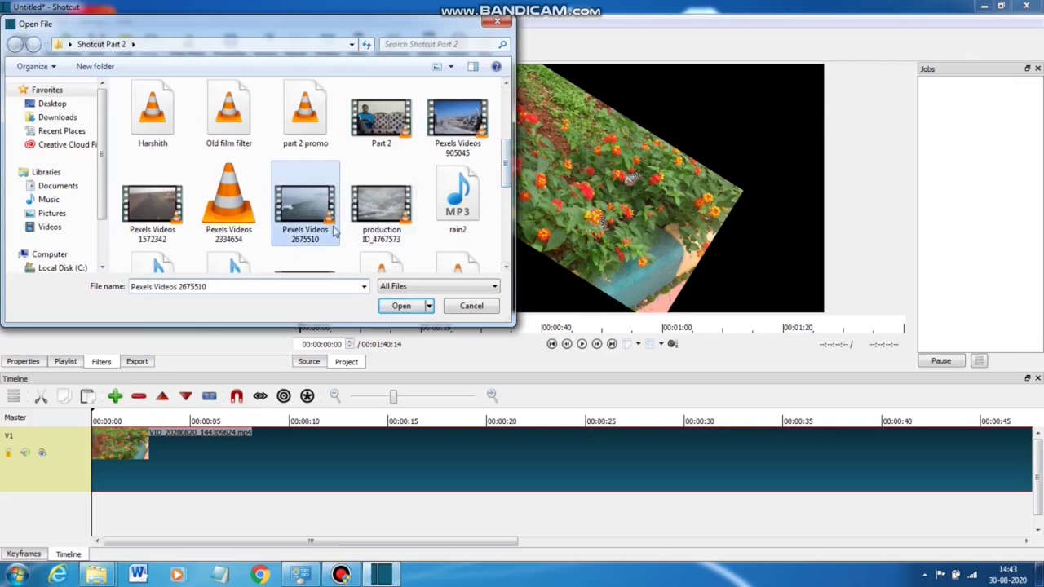
left_click(401, 306)
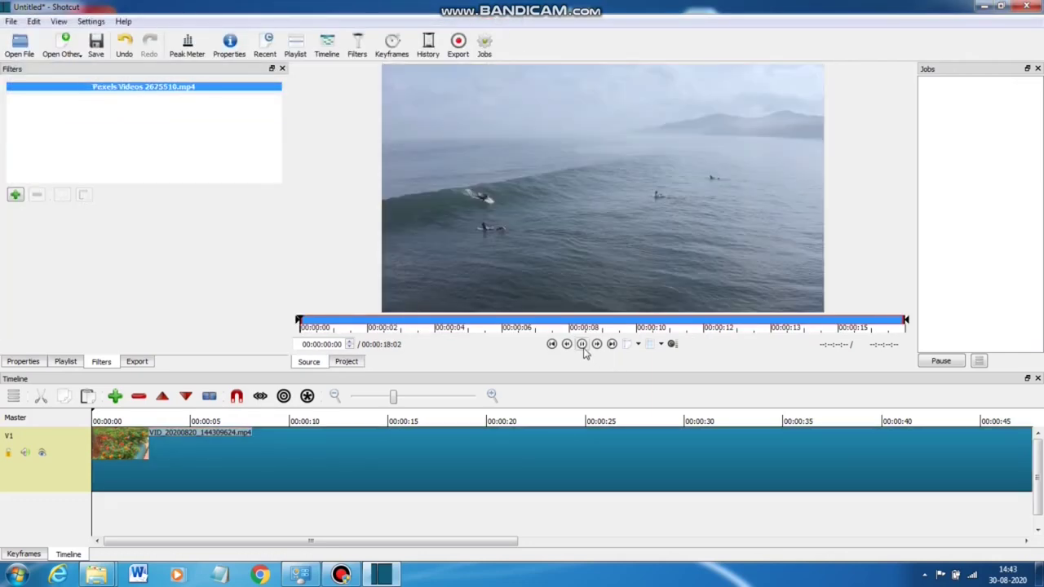
left_click(582, 345)
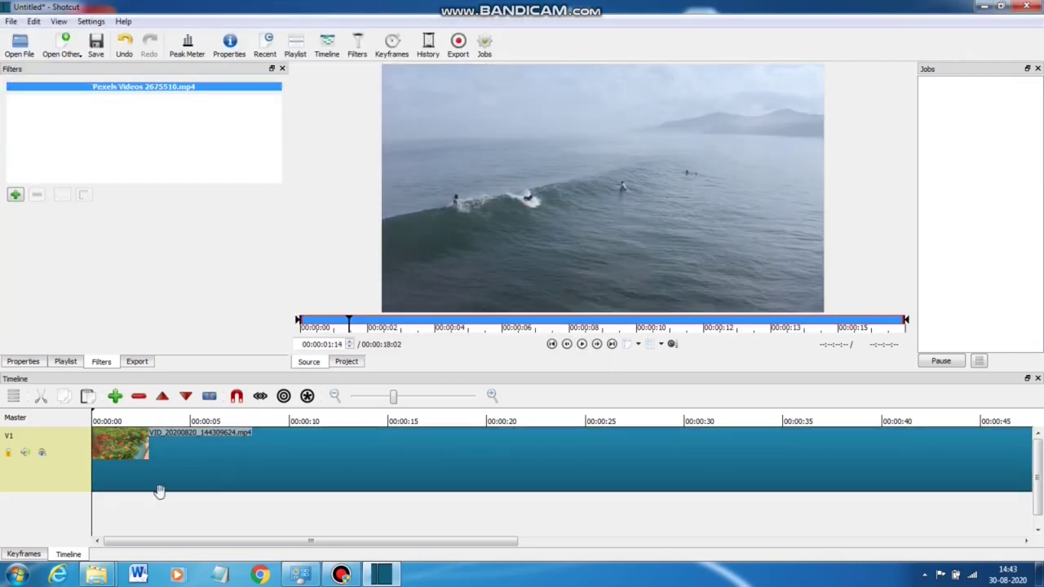
- Add a second video track and move the rotated flower clip from V1 up to the start of V2
left_click(13, 398)
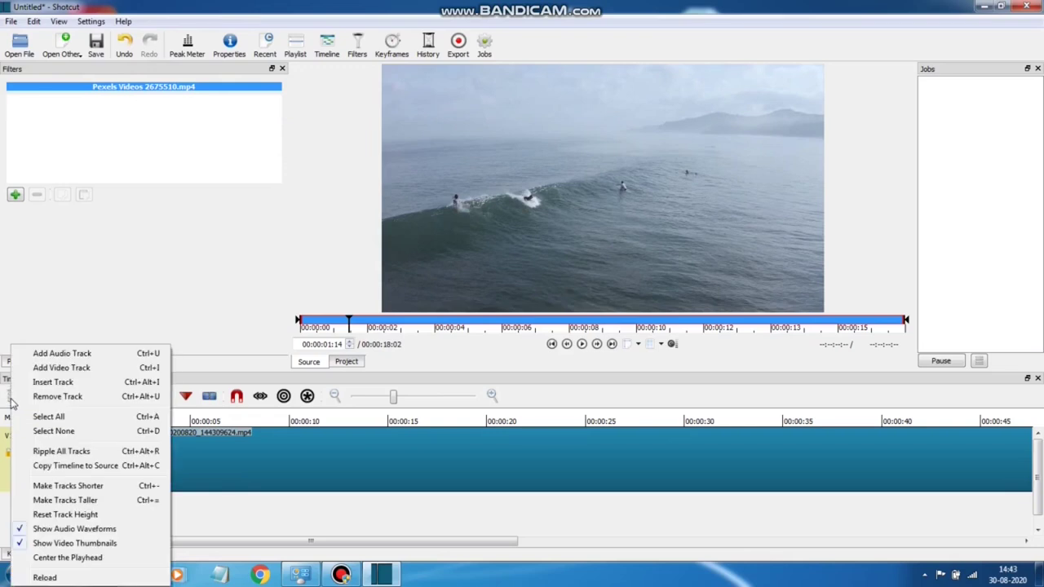
left_click(54, 369)
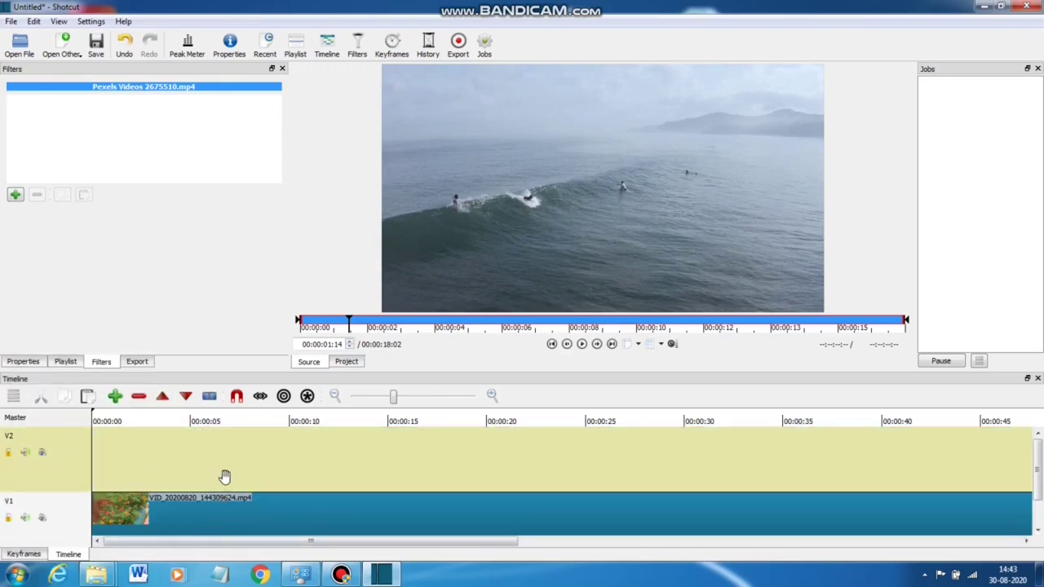
mouse_move(225, 477)
left_mouse_down()
mouse_move(229, 449)
mouse_move(230, 462)
left_mouse_up()
- Open Pexels Videos 2675510 and place it at the start of track V1, beneath the flower clip
left_click(19, 45)
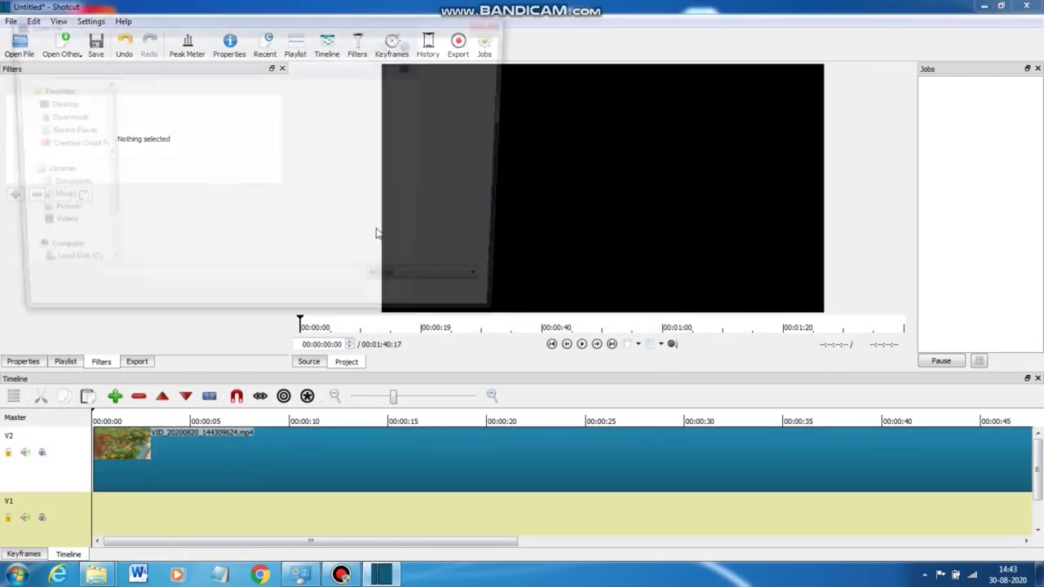
left_click_drag(505, 128, 504, 183)
left_click(303, 148)
left_click(401, 306)
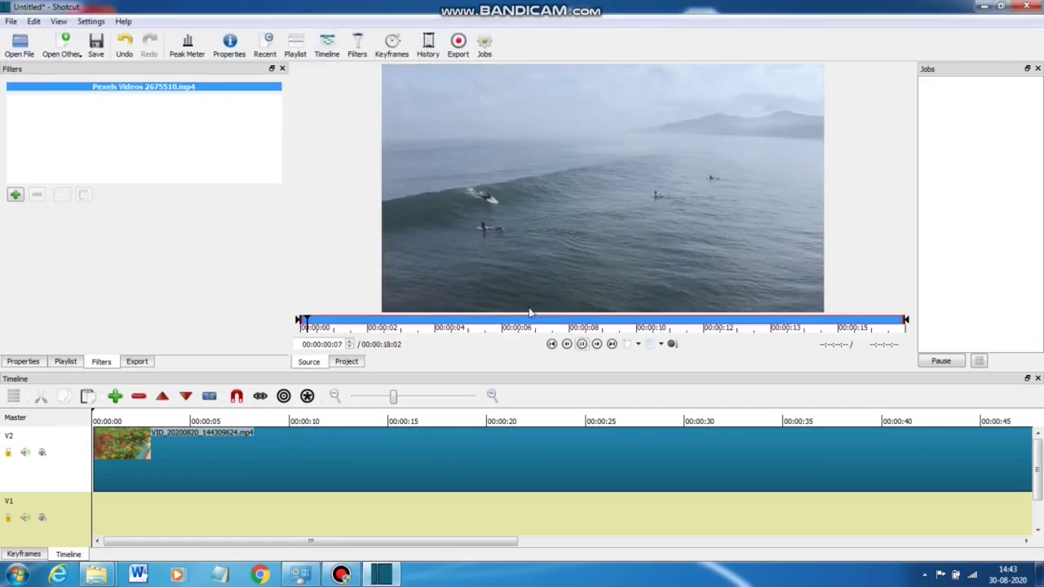
left_click_drag(529, 312, 95, 504)
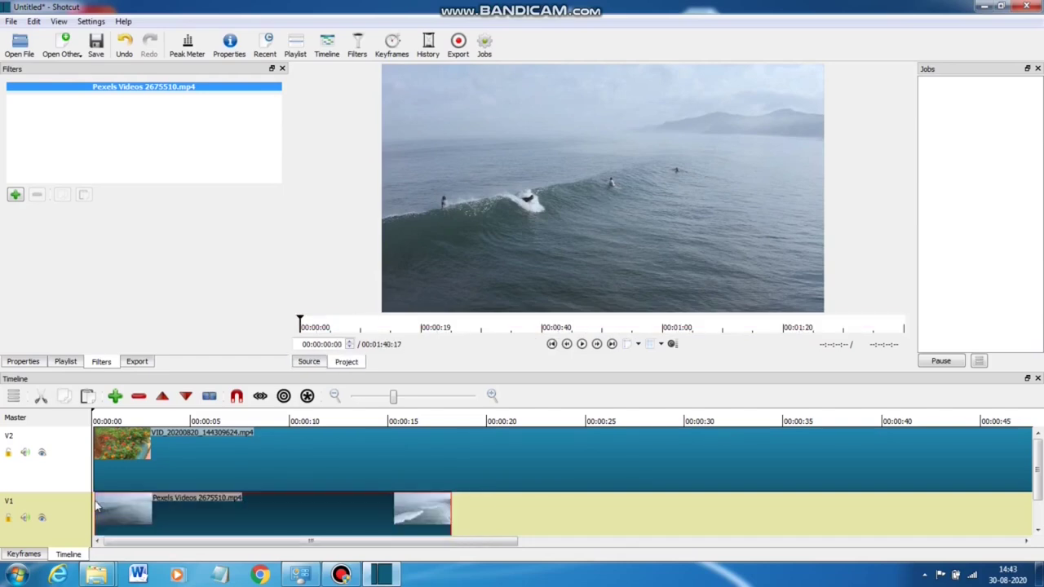
- Play the timeline from about one second to check the rotated flower clip over the sea background
left_click(115, 420)
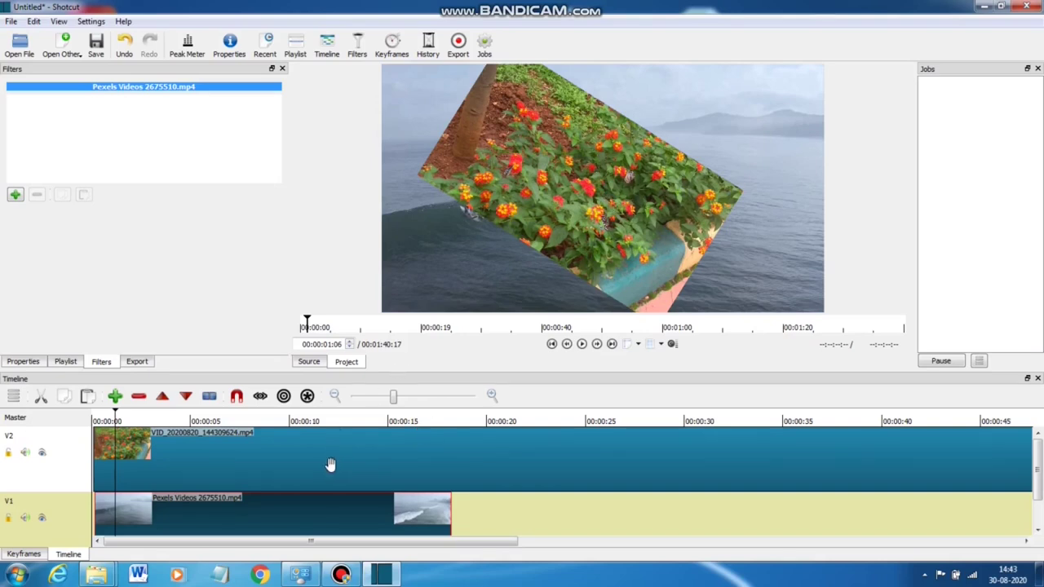
left_click(582, 343)
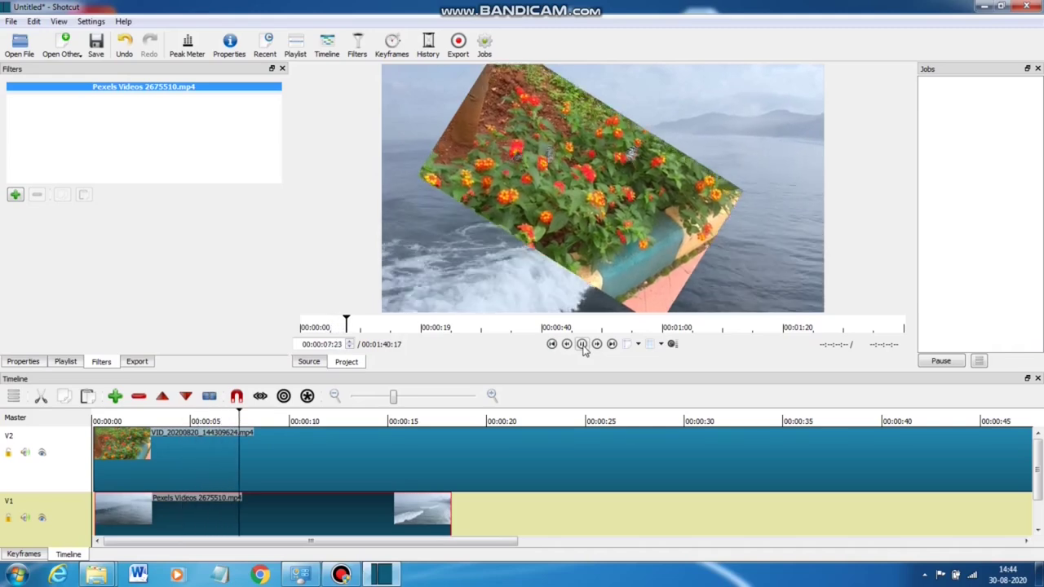
left_click(582, 345)
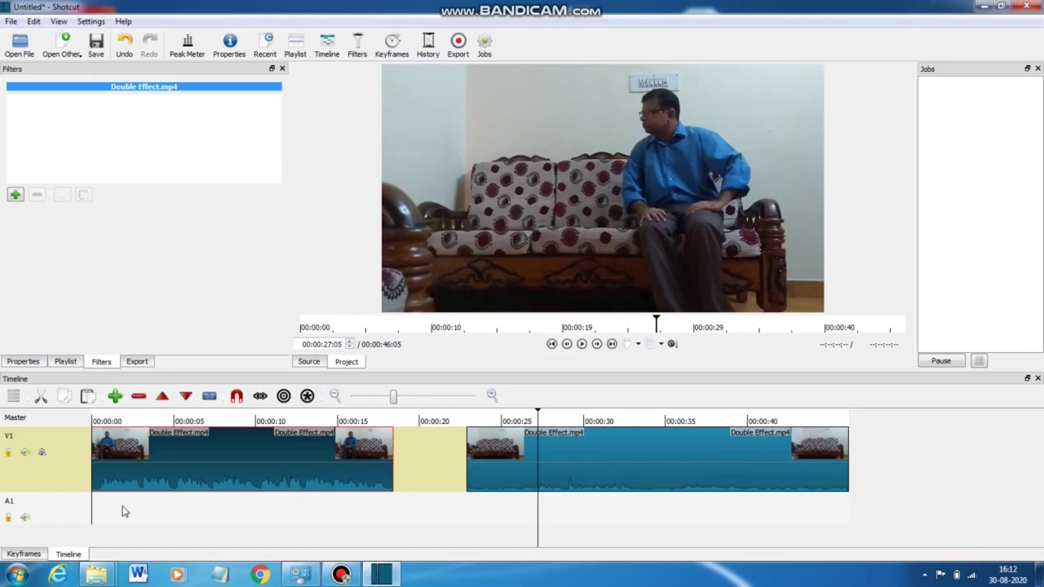
- In the double effect project, play part of the first Double Effect.mp4 clip and part of the second one on V1
left_click(115, 512)
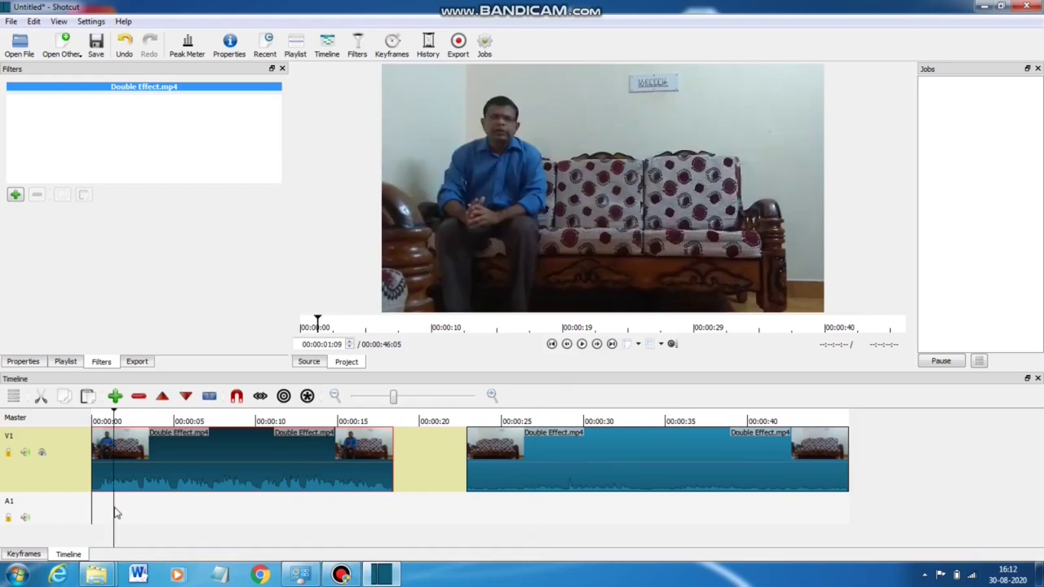
left_click(582, 344)
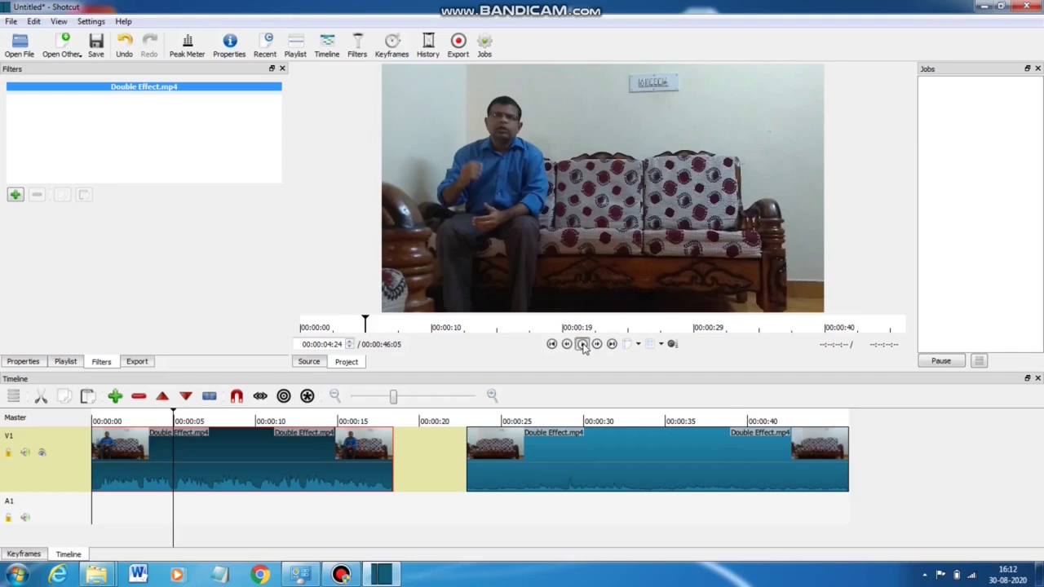
left_click(583, 344)
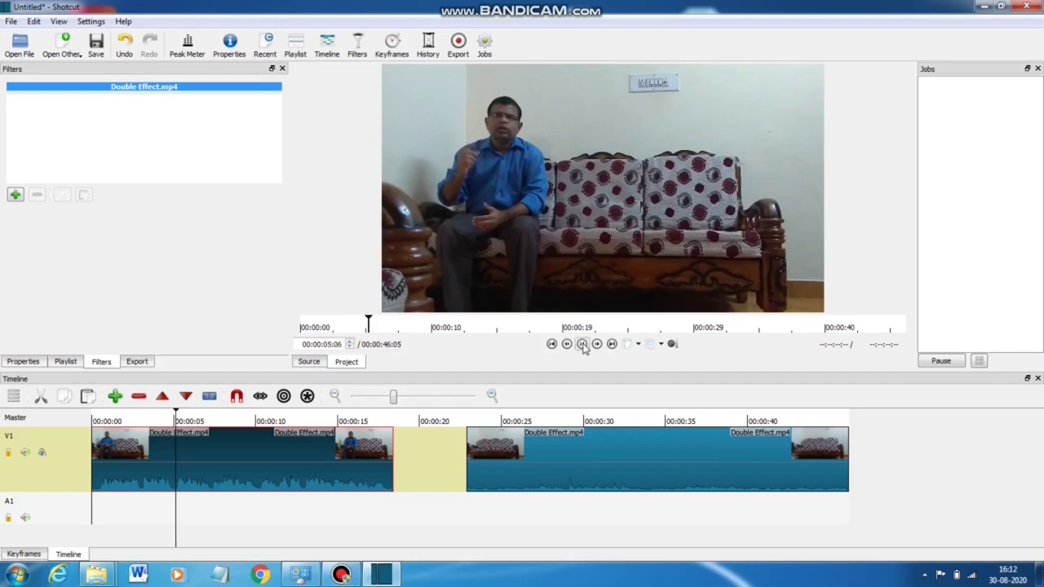
left_click(477, 519)
left_click(583, 344)
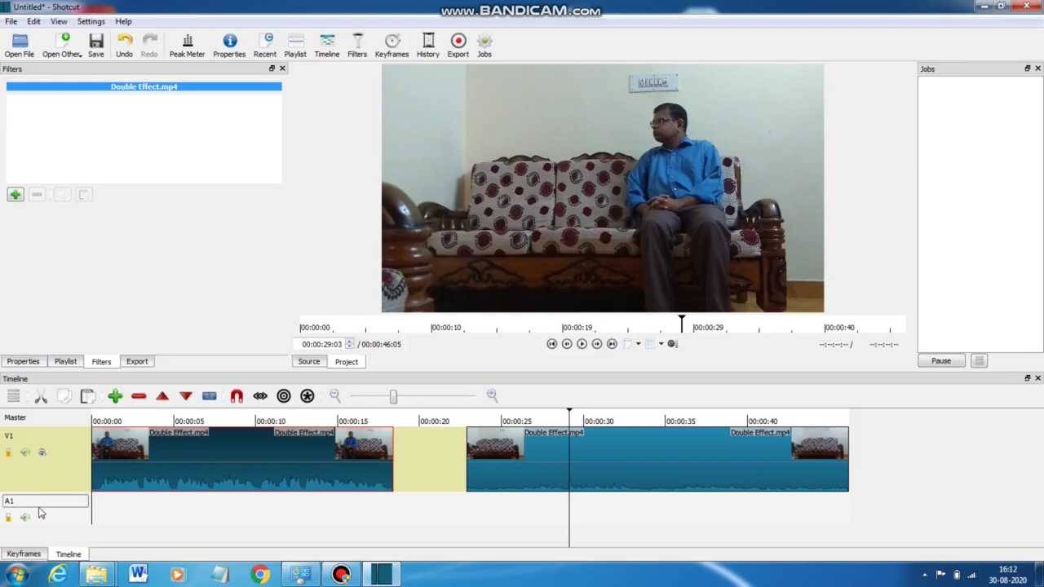
- Undo the last edit and add a second video track above V1
key("ctrl+z")
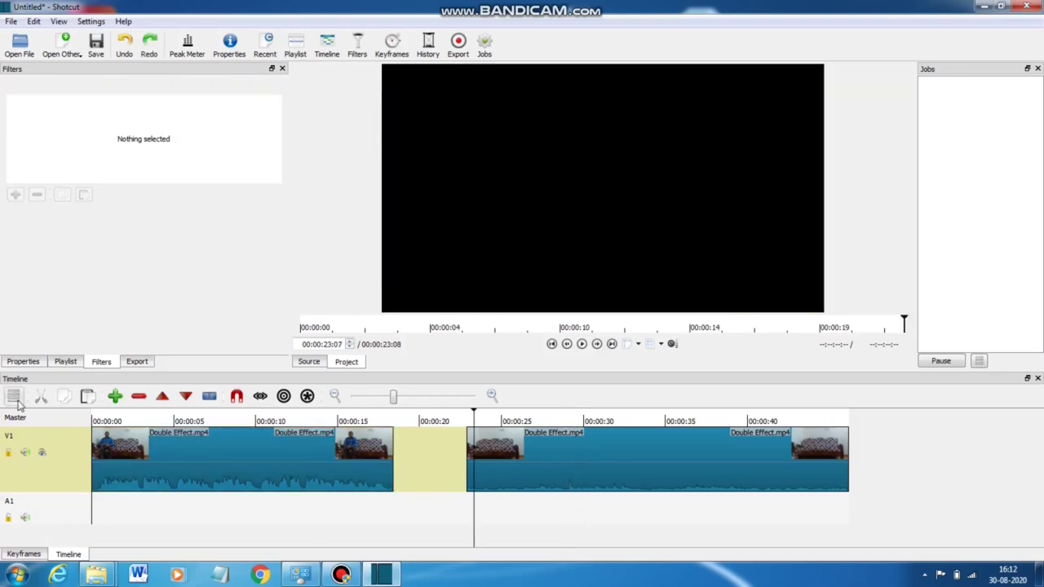
left_click(13, 396)
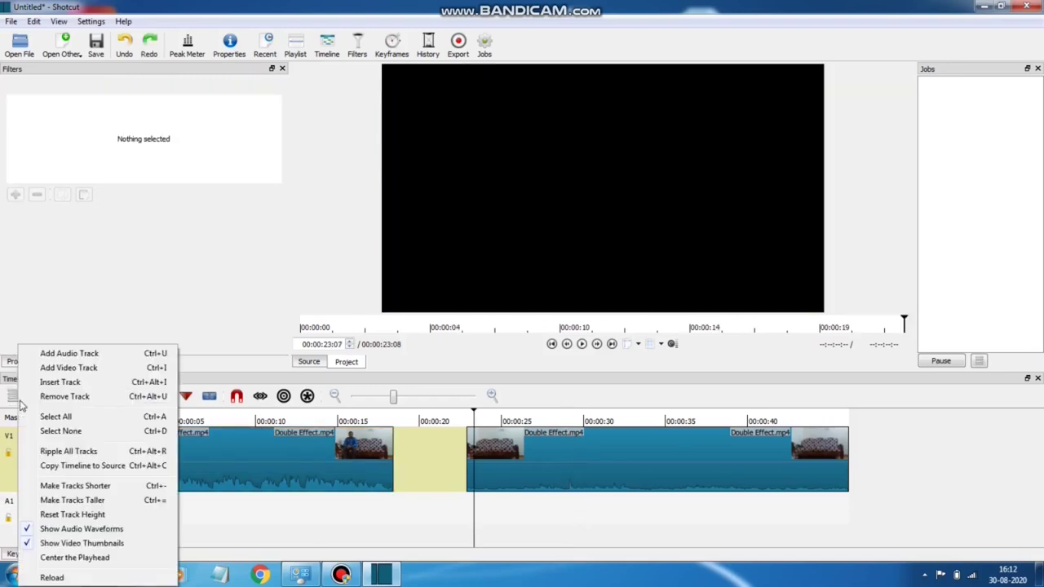
left_click(76, 368)
- Move the first Double Effect.mp4 clip up to V2 and shift the second one to the start of V1
left_click(336, 507)
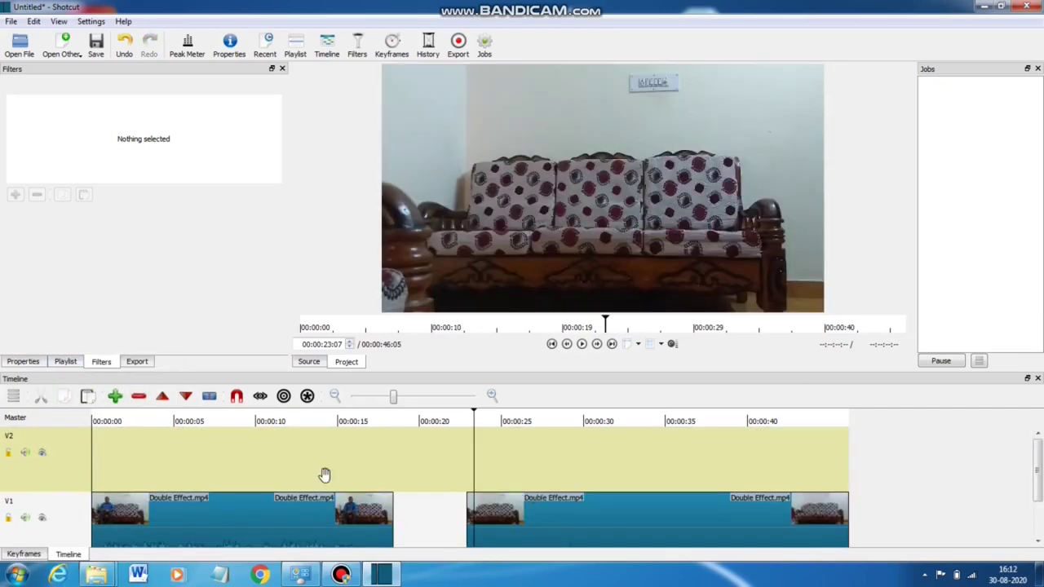
left_click_drag(328, 453, 328, 456)
left_click_drag(508, 517, 72, 531)
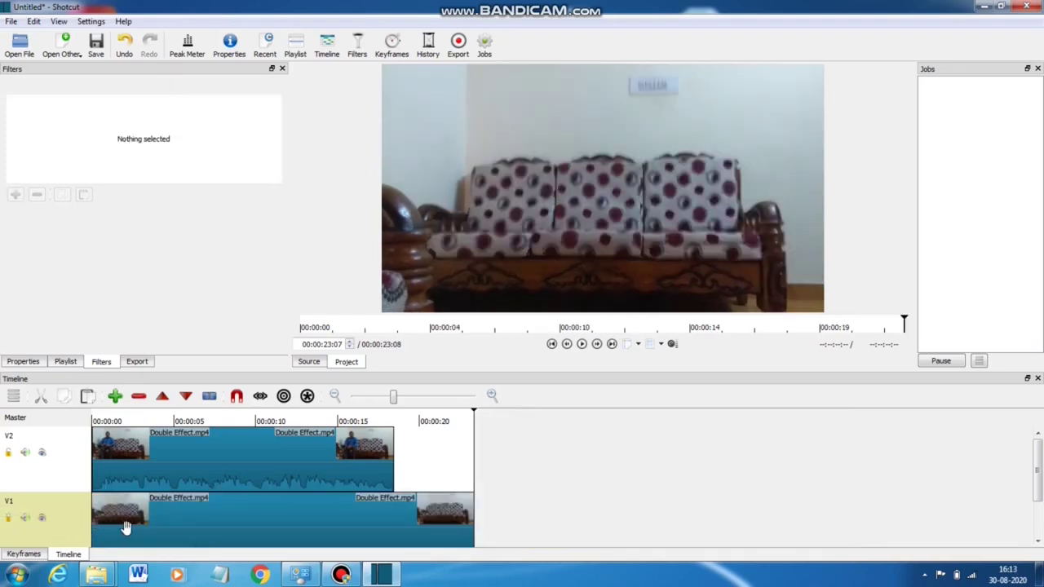
left_click(199, 463)
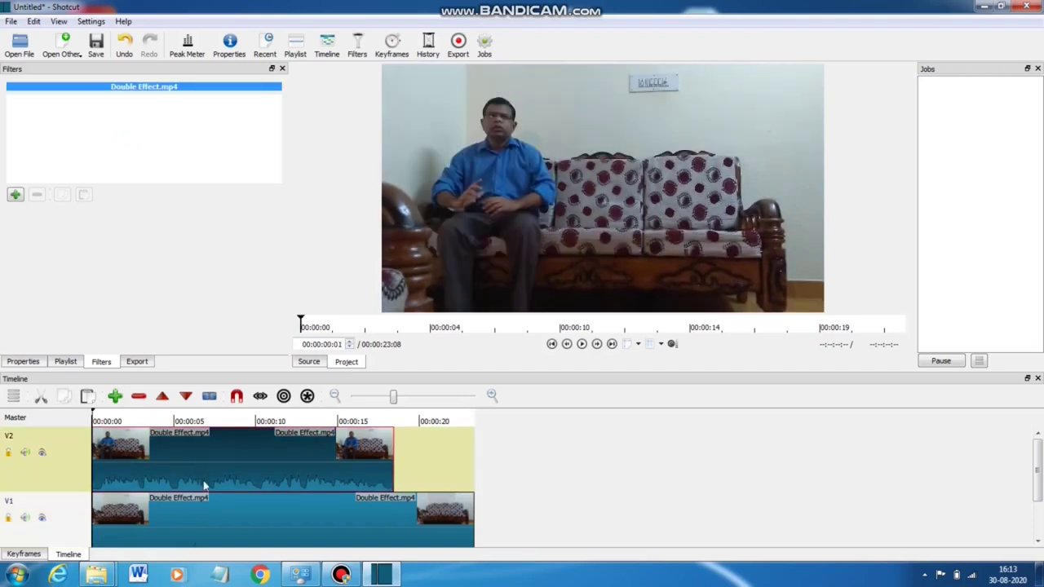
left_click(202, 516)
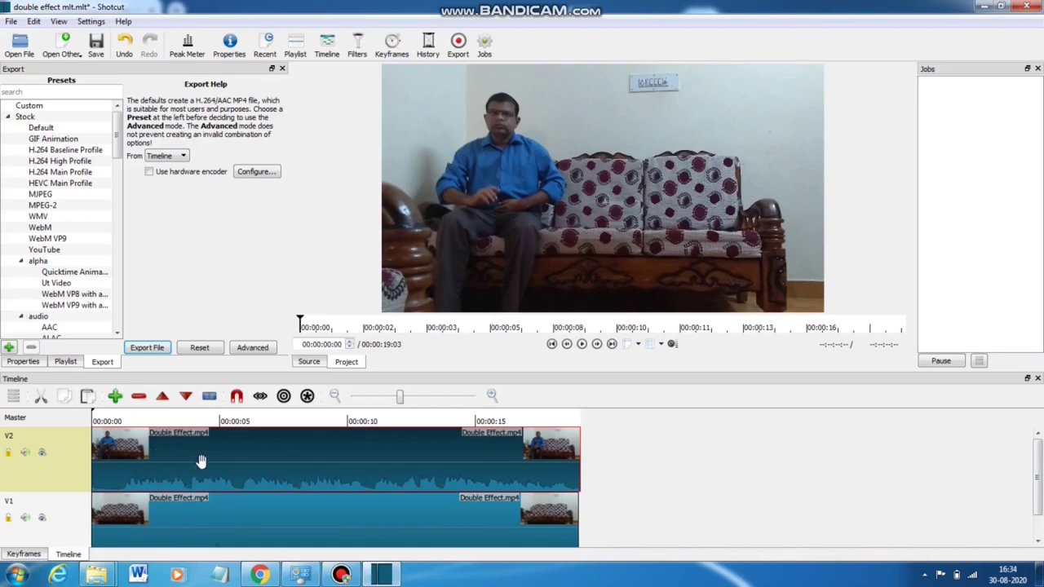
- Add a Mask: Simple Shape filter to the Double Effect.mp4 clip on V2
left_click(358, 46)
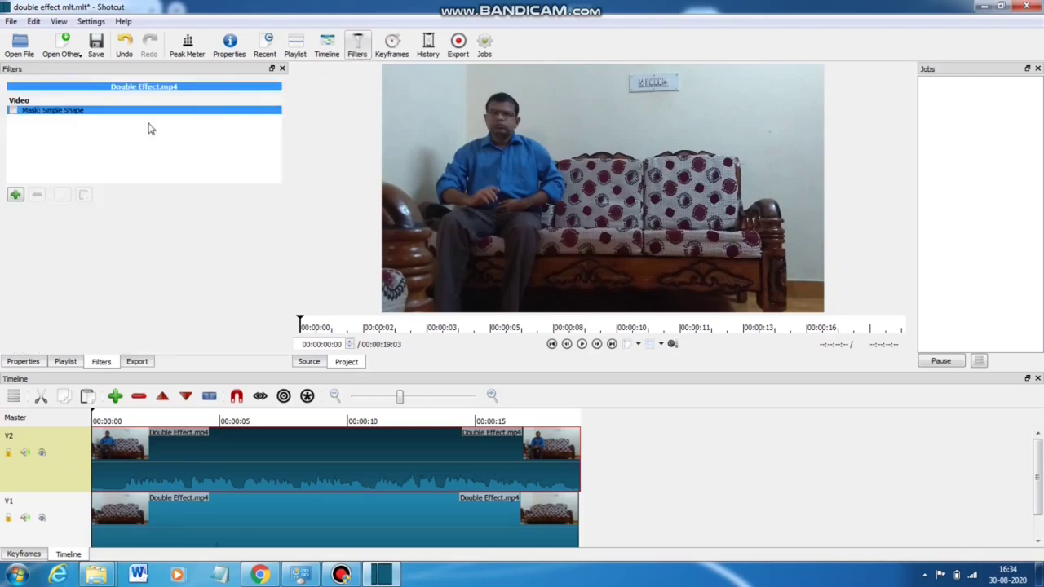
left_click(14, 196)
type("m")
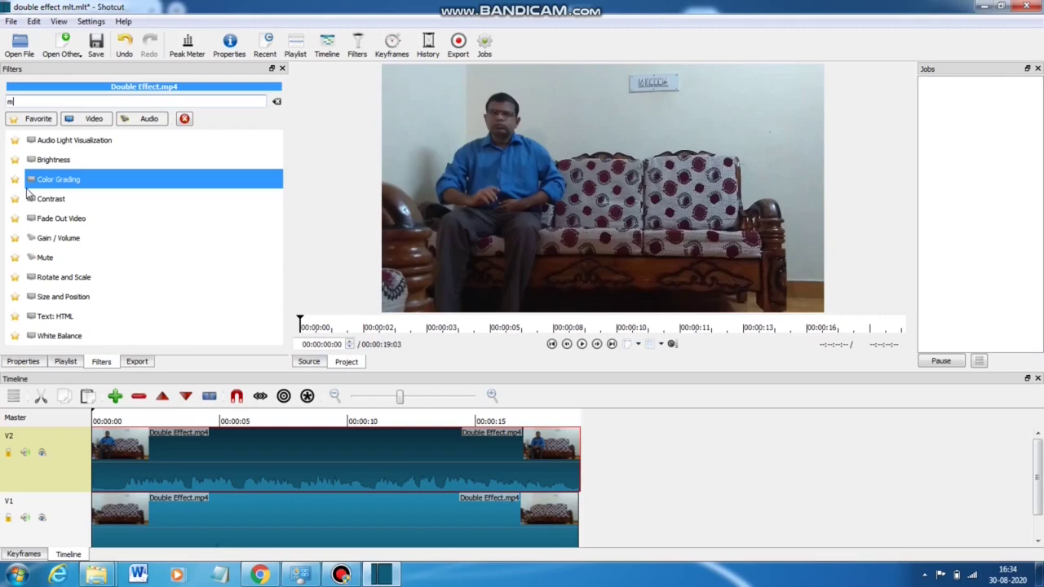
type("ask")
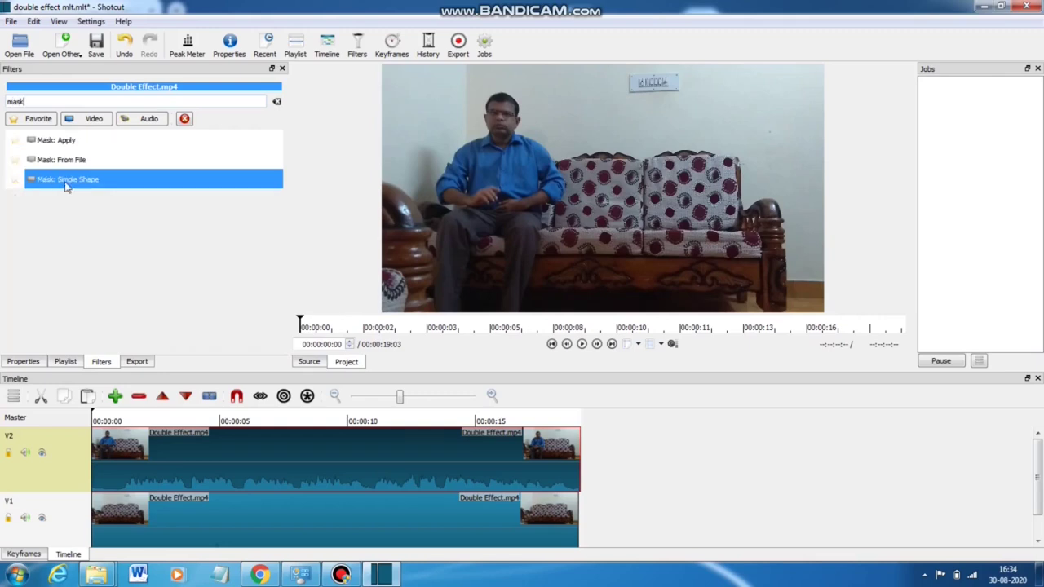
left_click(67, 181)
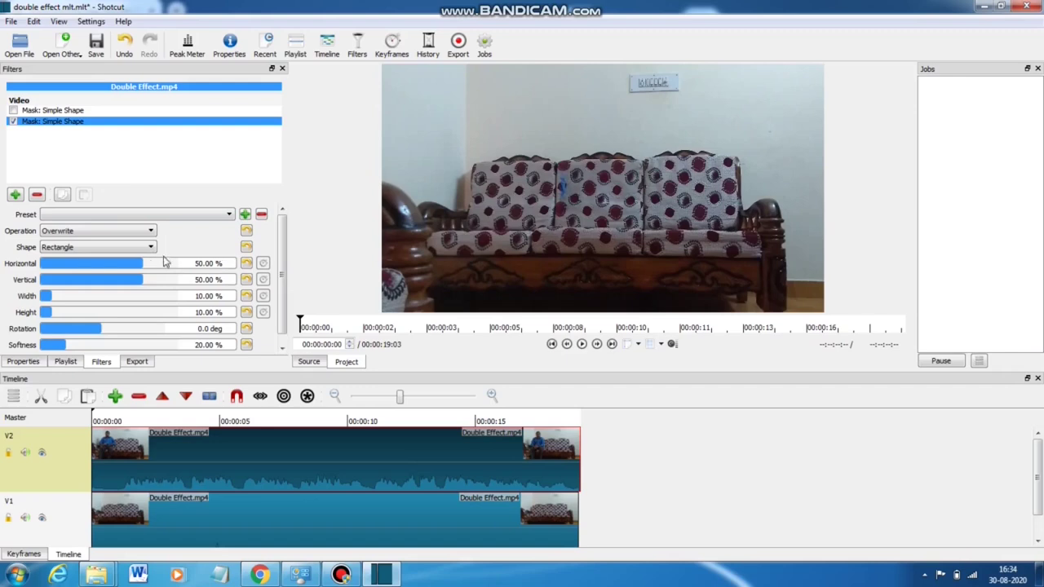
- Set the mask to horizontal 19.07 %, vertical 42.33 %, width 30.23 % and height 61.40 %, and play the timeline from near the start
left_click_drag(144, 266, 82, 302)
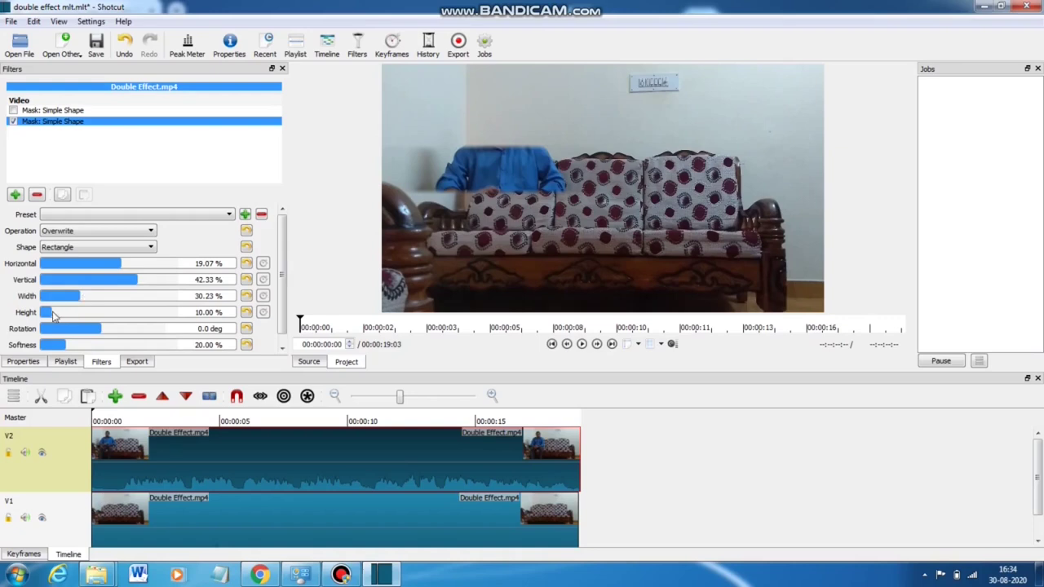
left_click_drag(54, 316, 126, 316)
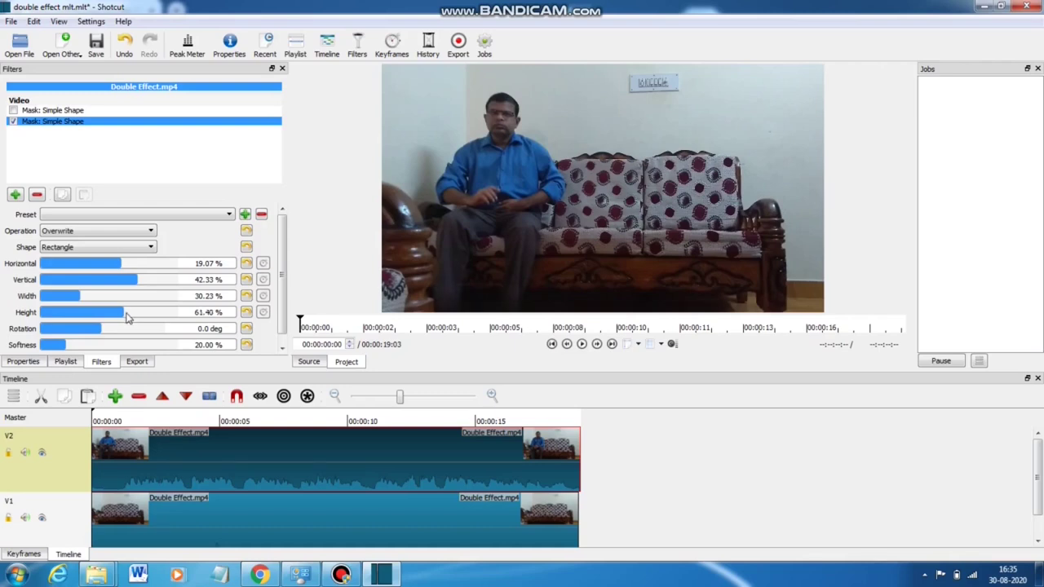
left_click(104, 416)
left_click(581, 344)
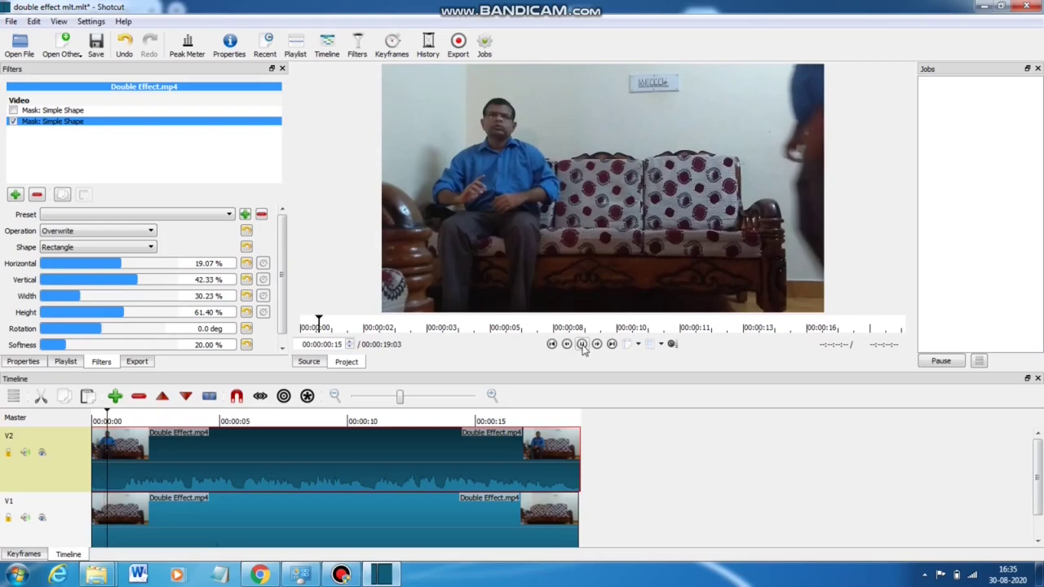